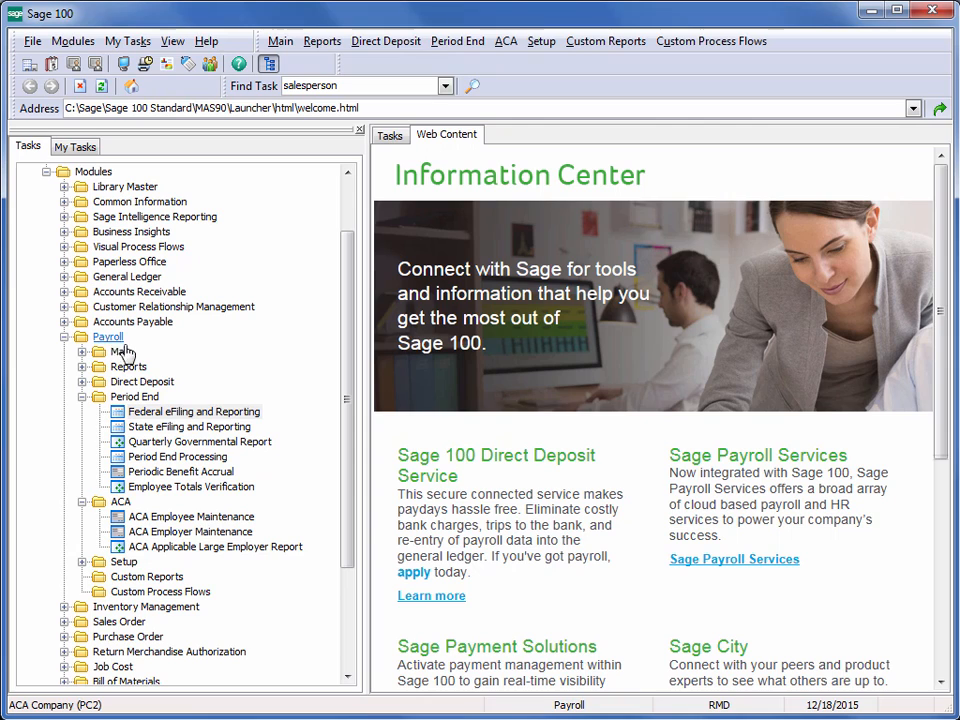
- Start federal eFiling and reporting for the 2015 1095/1094-C form with all employees included
left_click(163, 413)
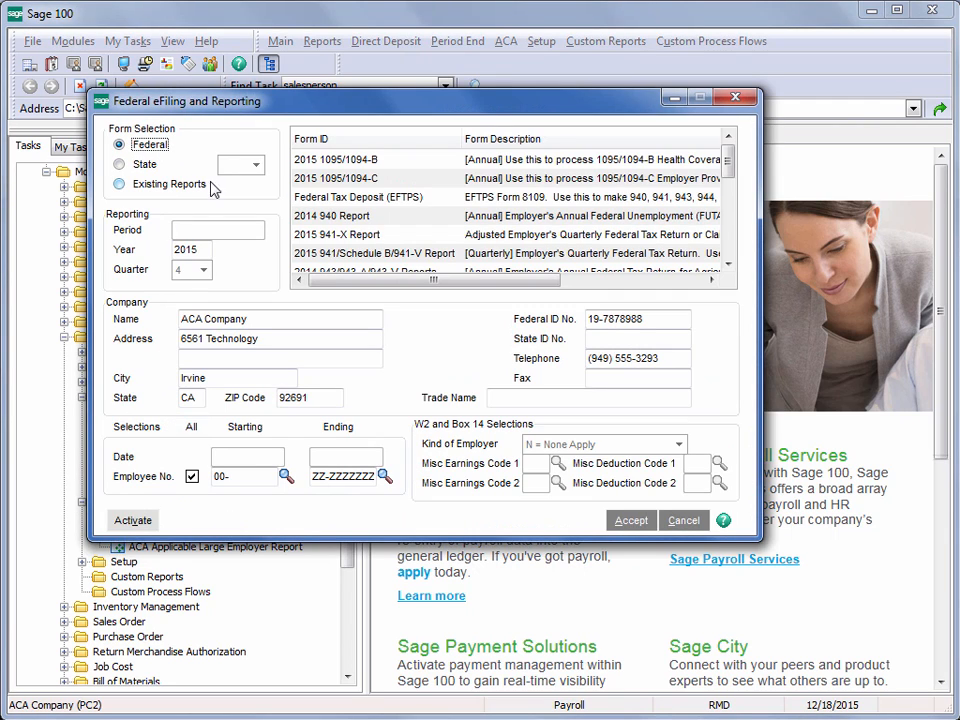
left_click(351, 180)
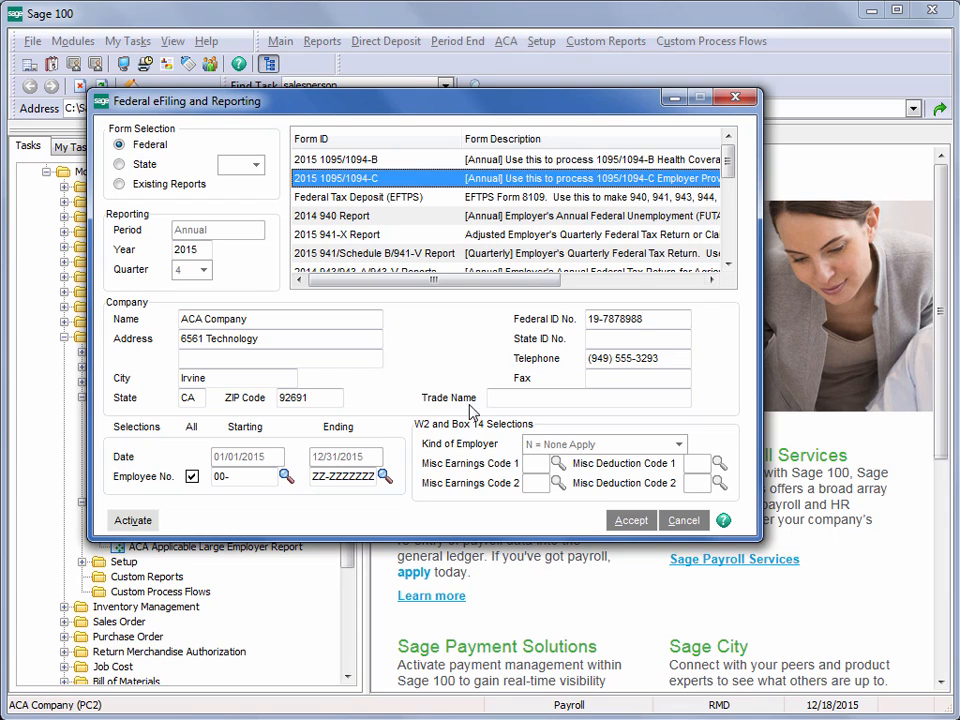
left_click(631, 521)
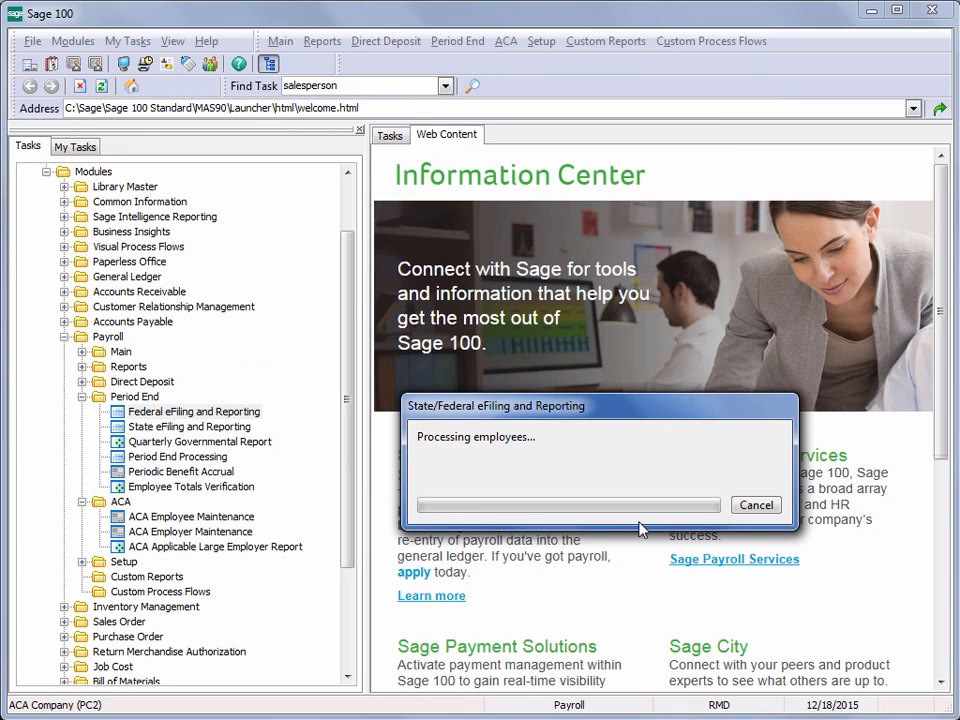
left_click(778, 535)
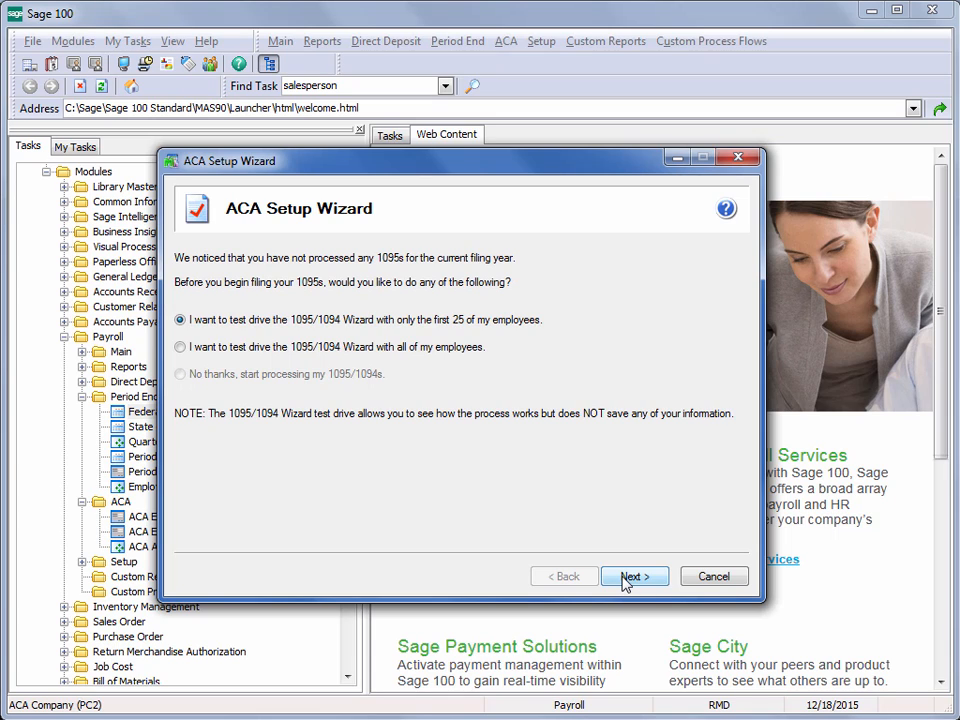
- Set up a 1095/1094 Wizard test drive with only the first 25 employees, and enter the company contact's first name, last name and phone
left_click(626, 580)
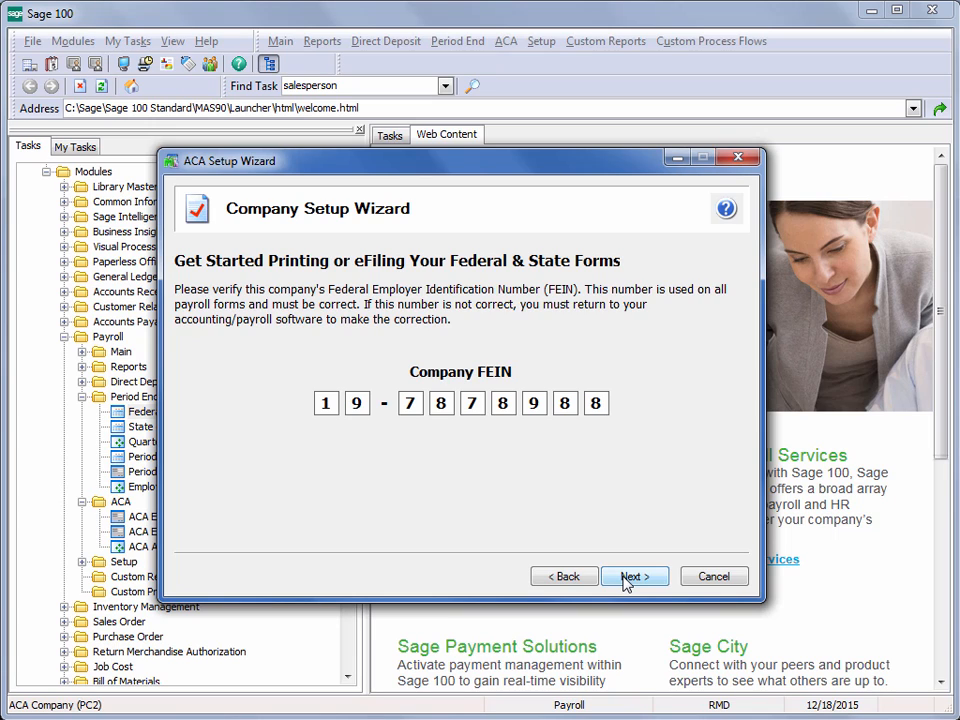
left_click(634, 577)
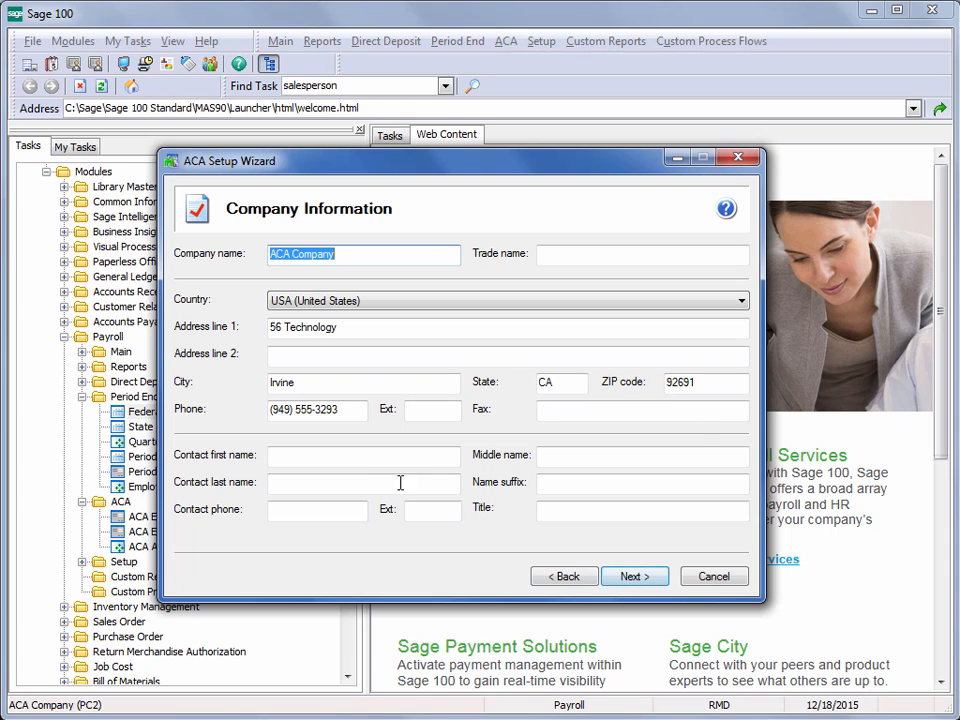
left_click(318, 464)
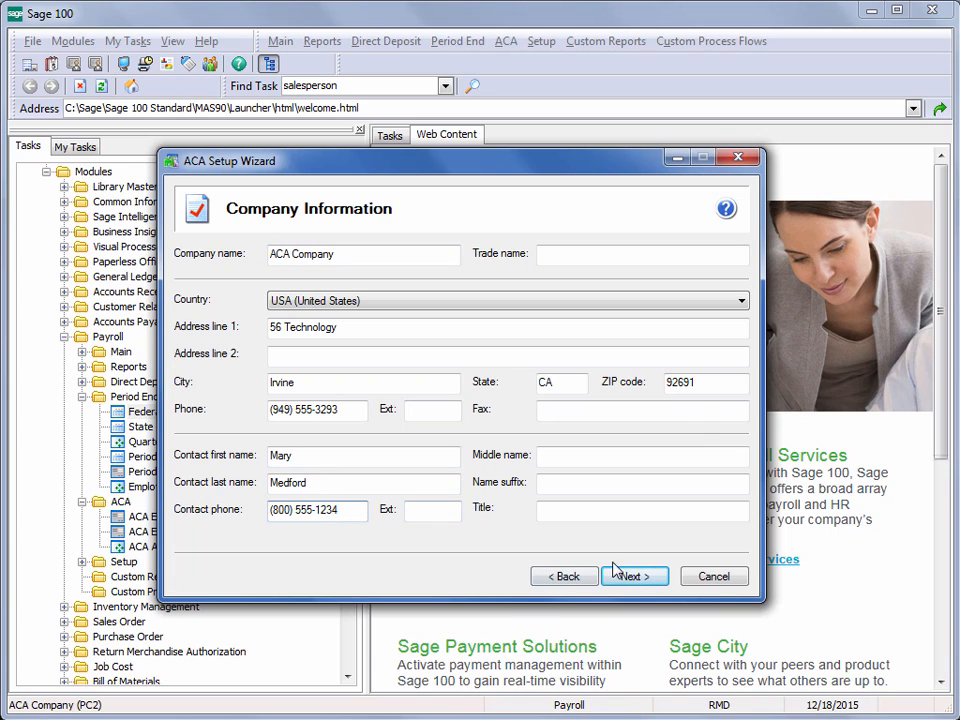
left_click(632, 577)
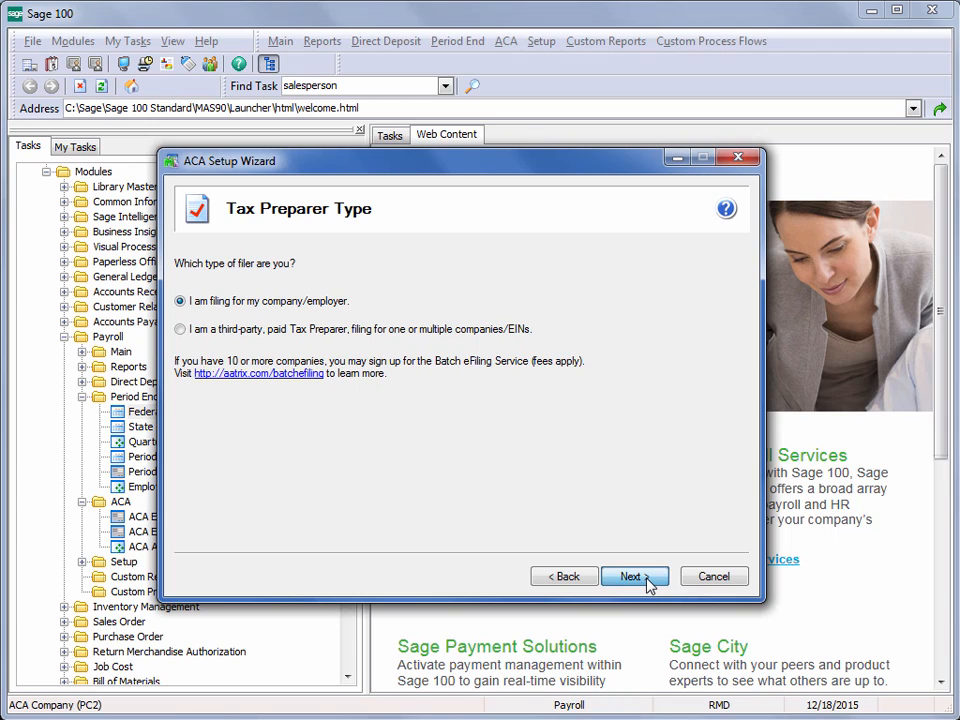
- Set the filer type to filing for my company/employer, both as tax preparer type and instead of Designated Government Entity
left_click(632, 577)
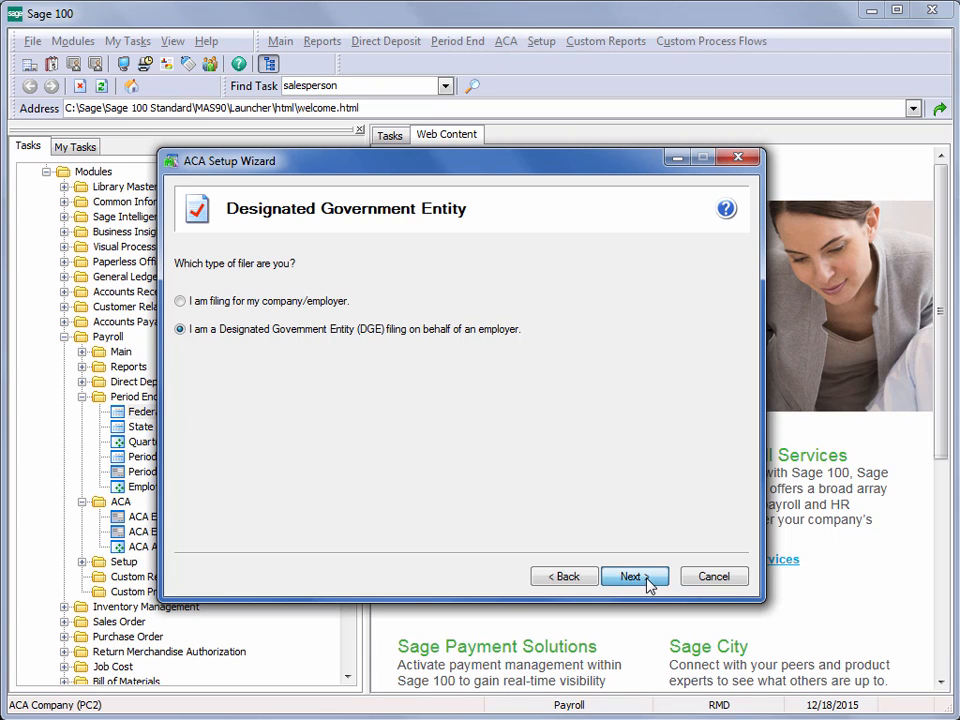
left_click(632, 577)
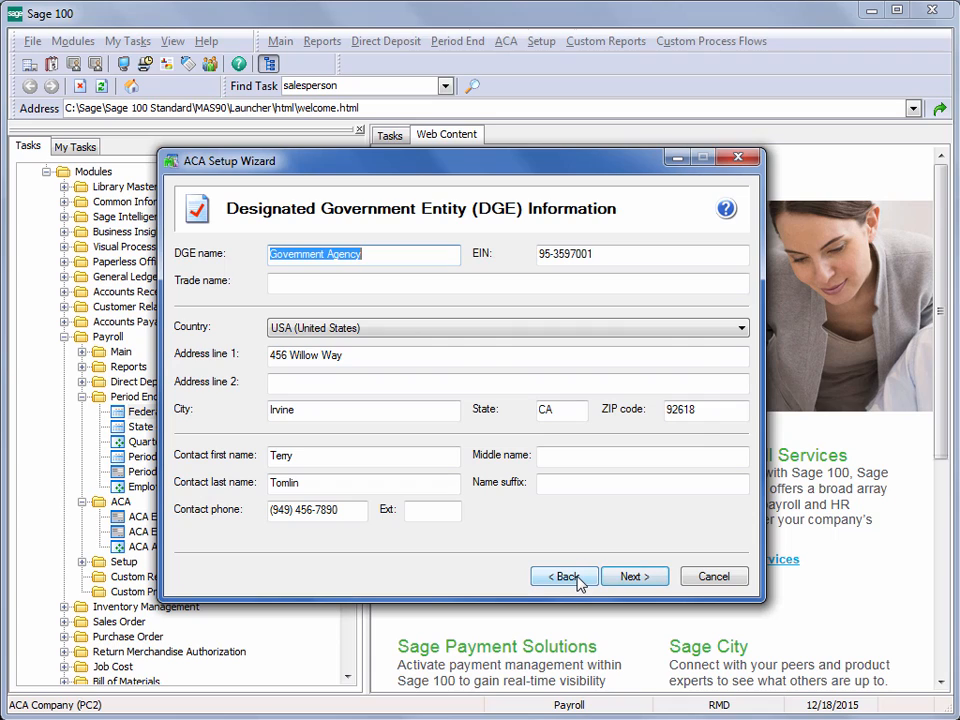
left_click(578, 582)
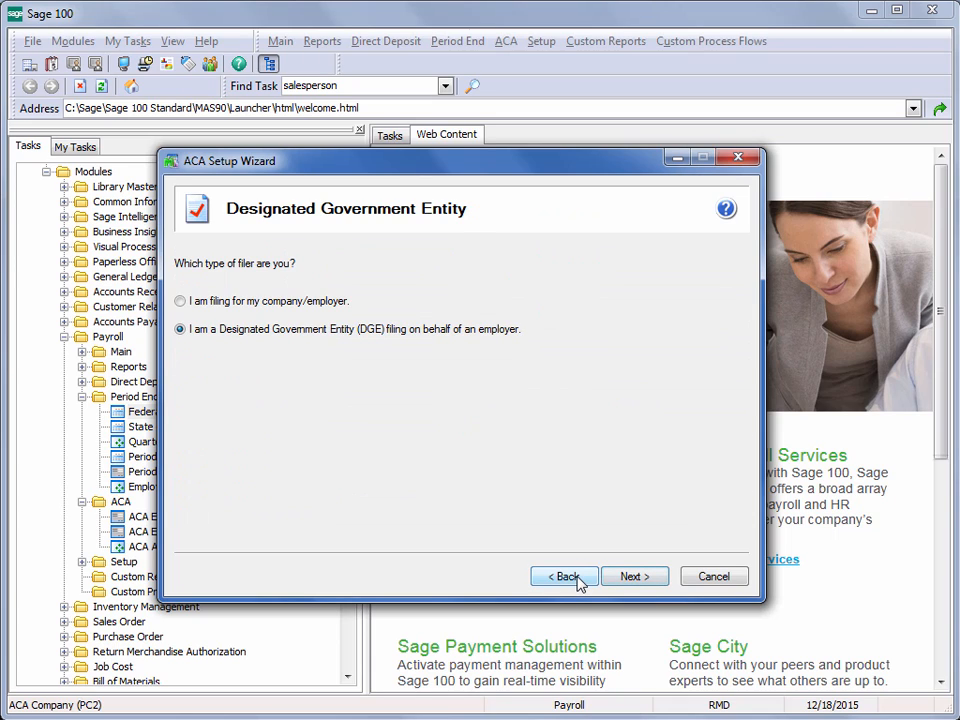
left_click(270, 303)
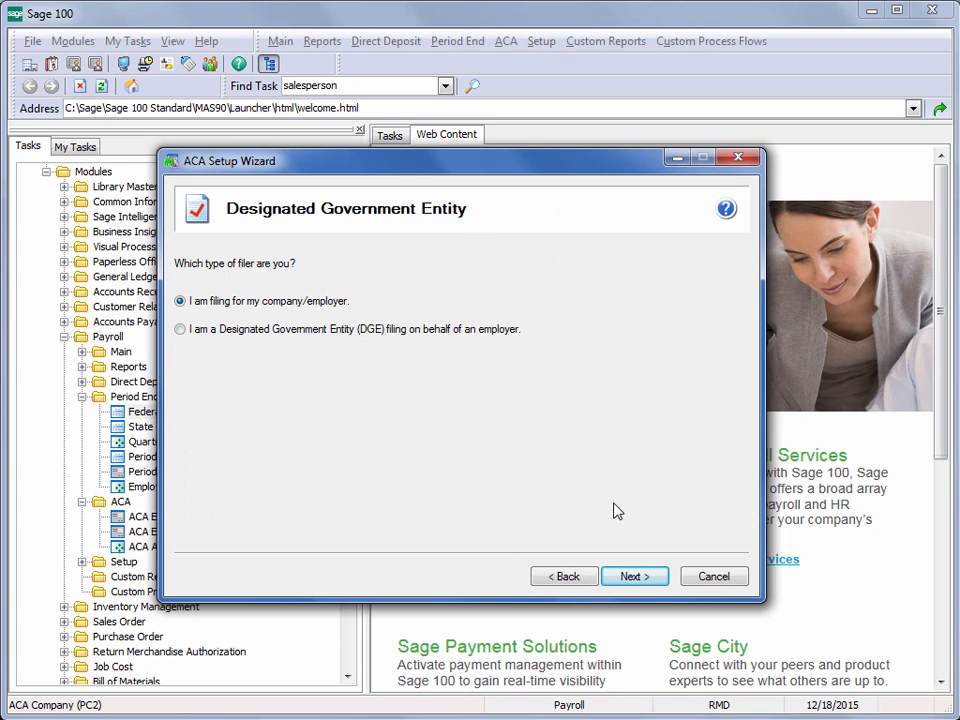
left_click(634, 577)
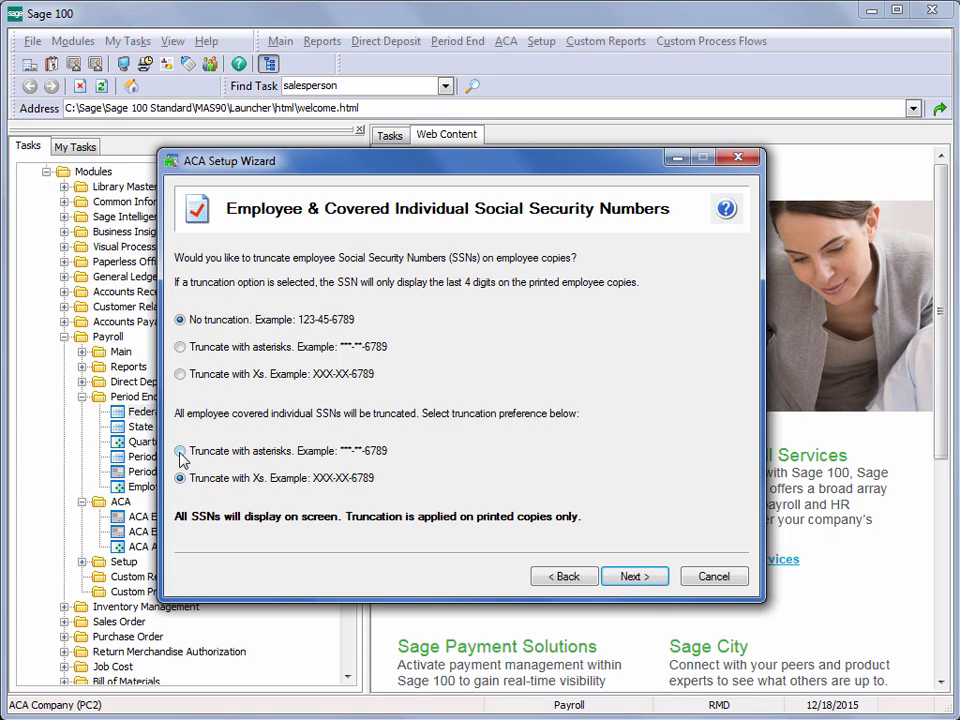
- Truncate employee SSNs with Xs, and finish the setup wizard with a single ACA data file for the EIN
left_click(181, 374)
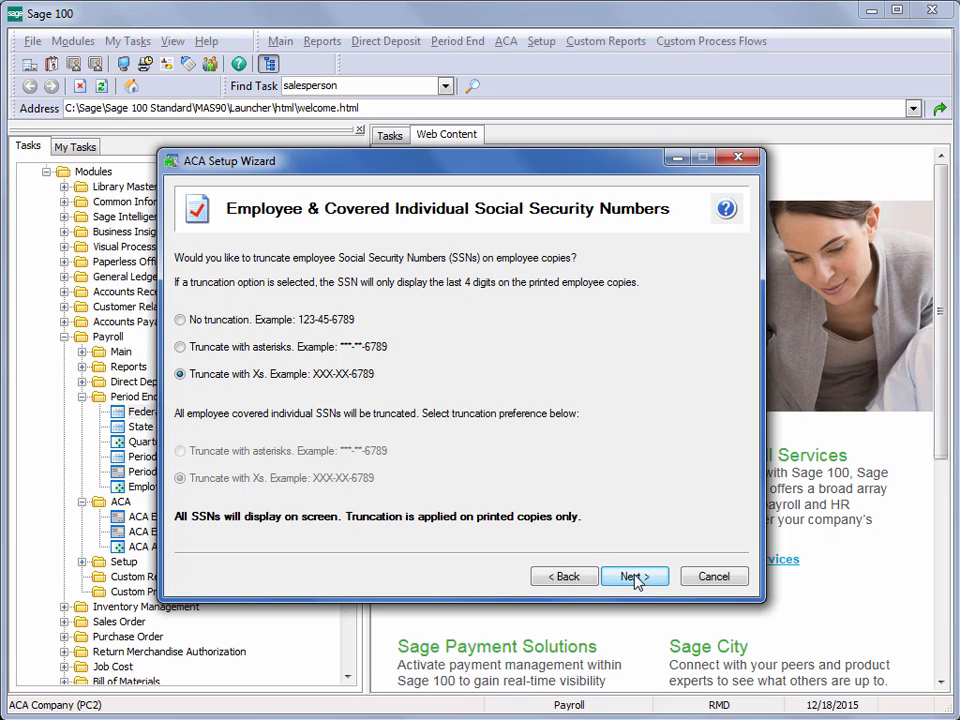
left_click(636, 577)
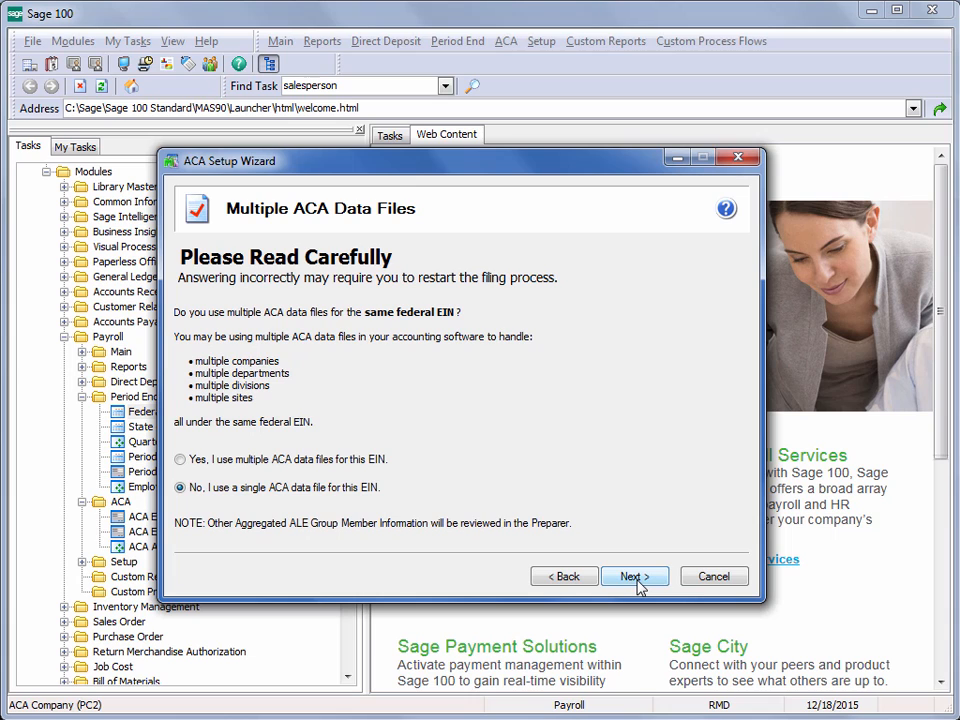
left_click(638, 577)
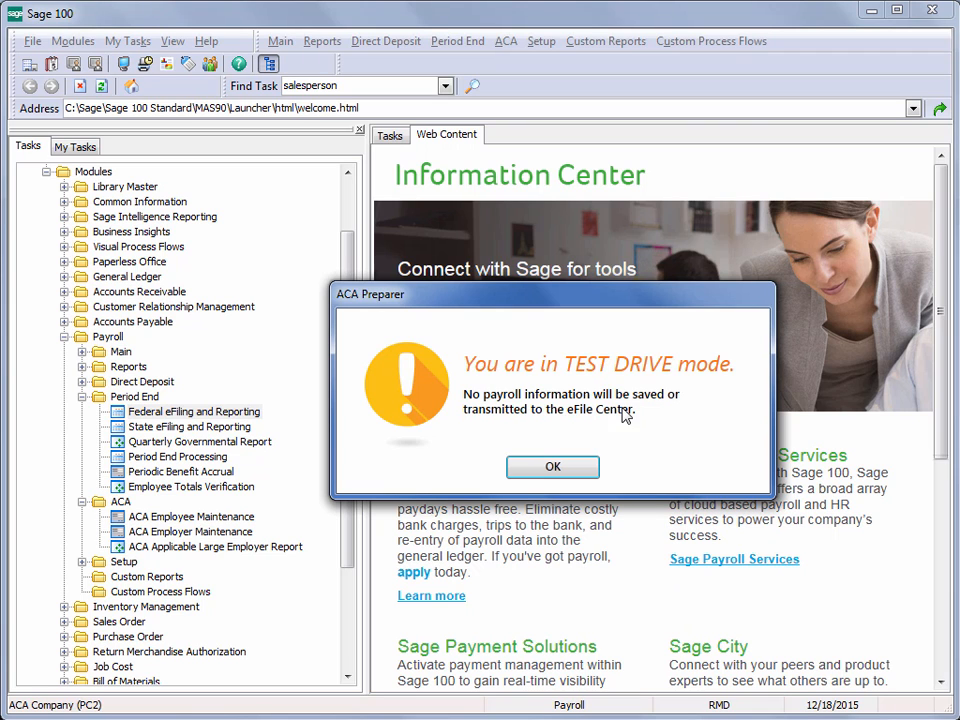
left_click(540, 472)
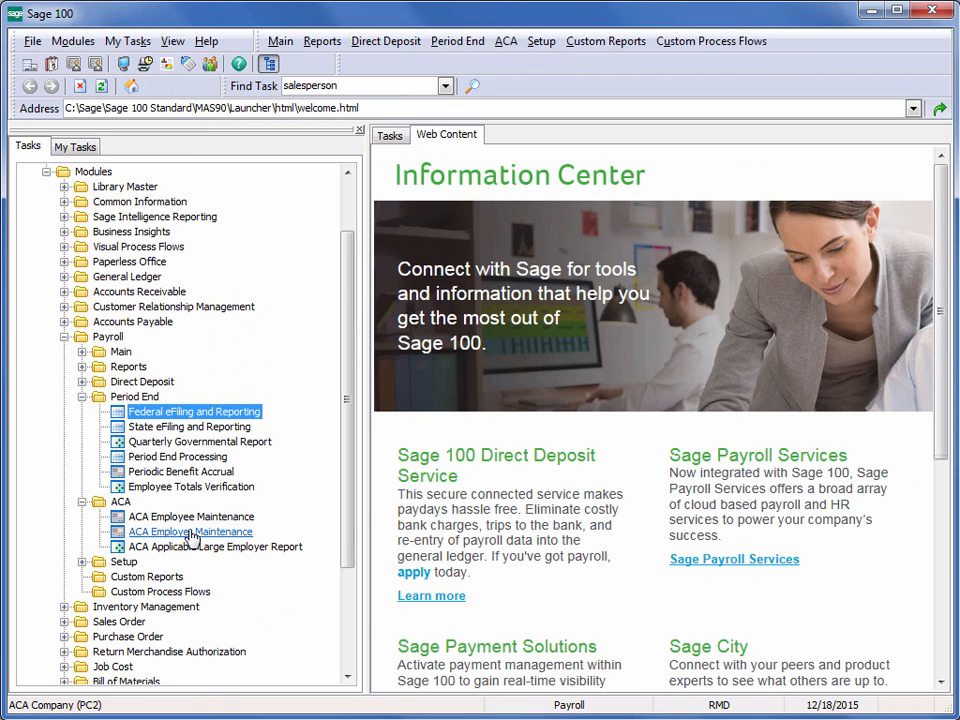
- Review the 2015 ACA Employer Maintenance record, including its designated government entity and certifications of eligibility, and close it without saving
left_click(191, 533)
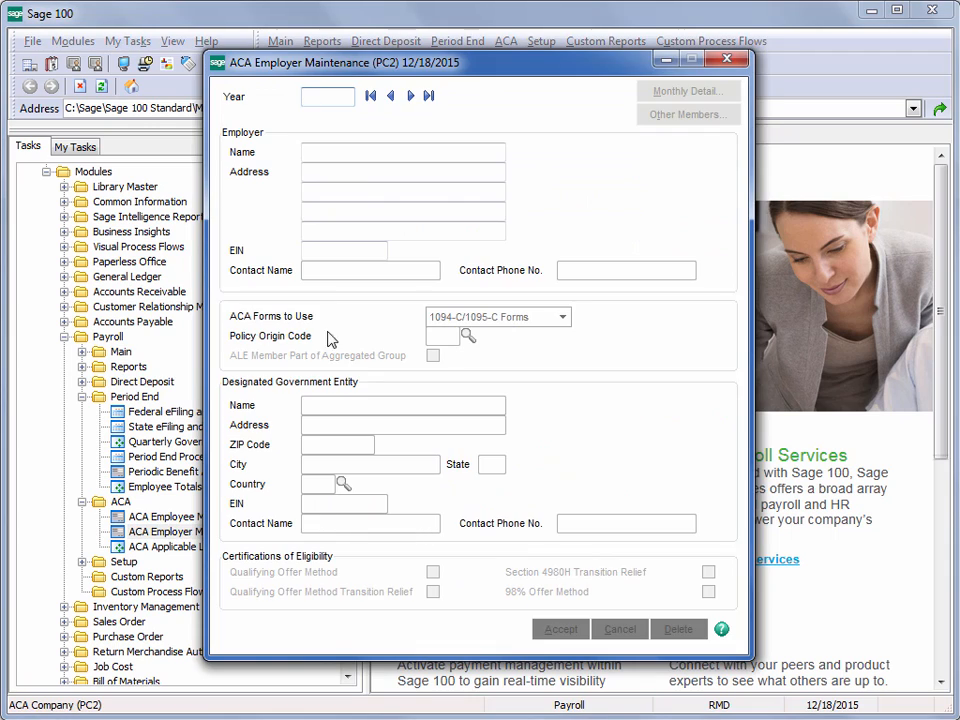
left_click(410, 96)
left_click(410, 96)
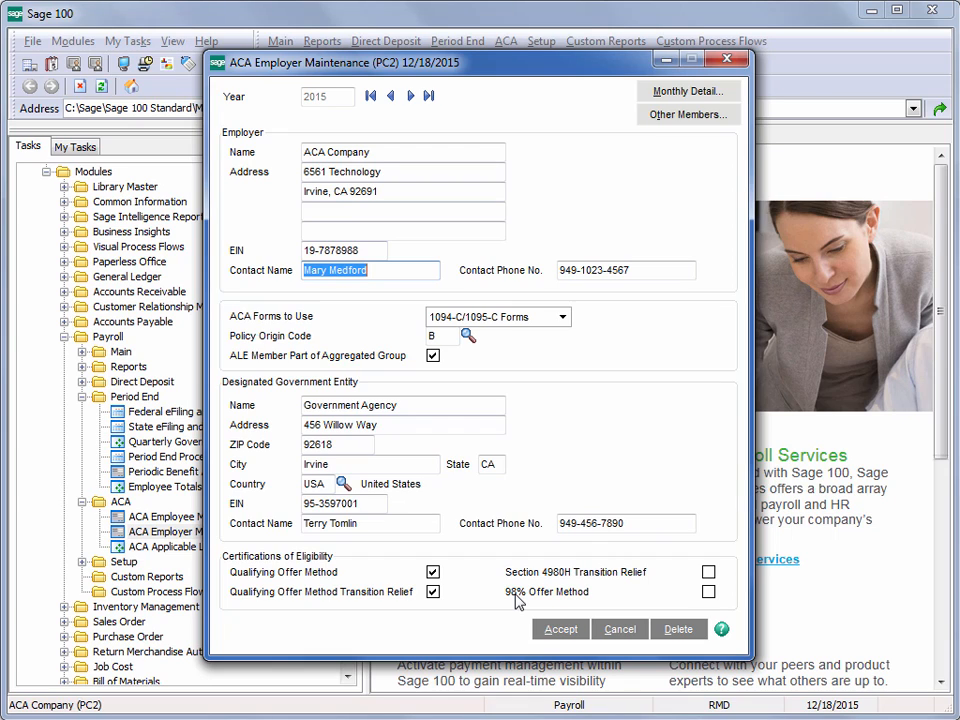
left_click(626, 634)
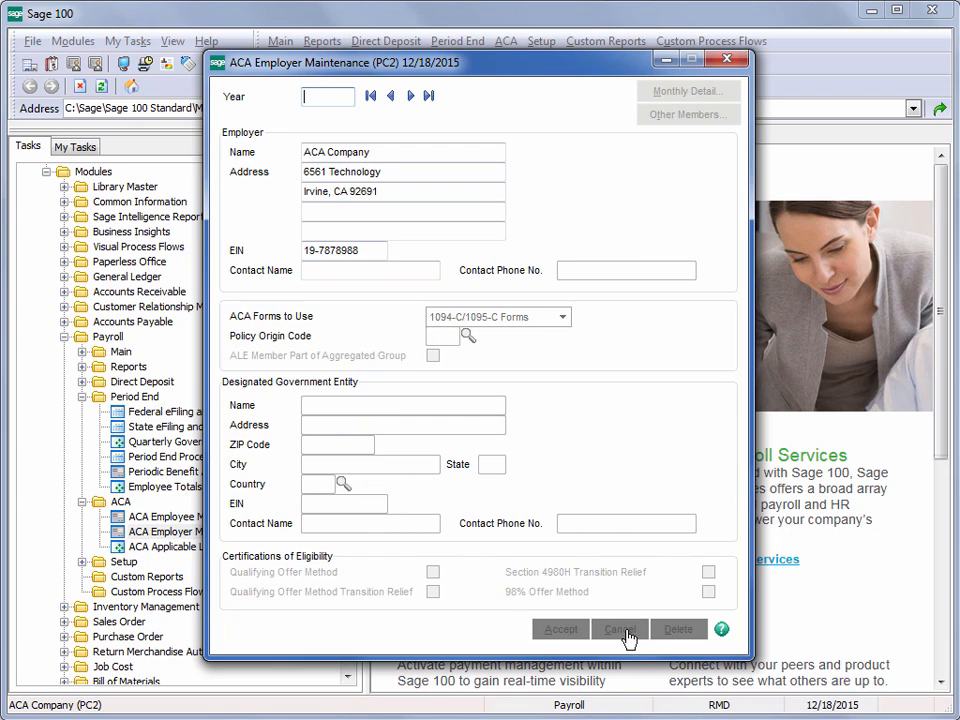
left_click(727, 59)
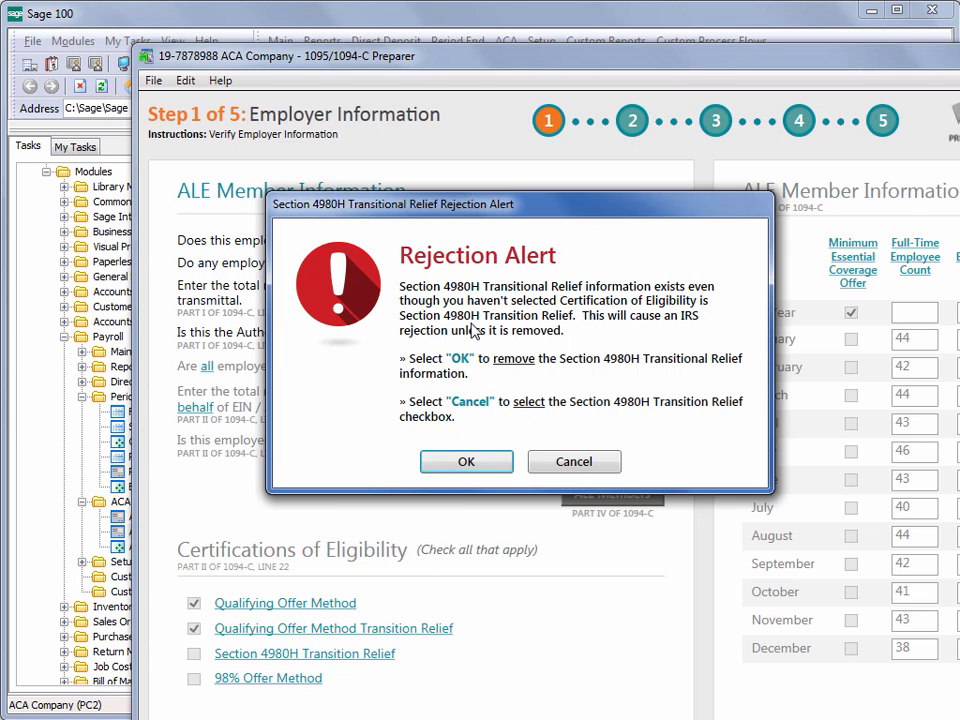
- Remove the Section 4980H Transitional Relief information, and view the preparer's online ACA help page
left_click(466, 462)
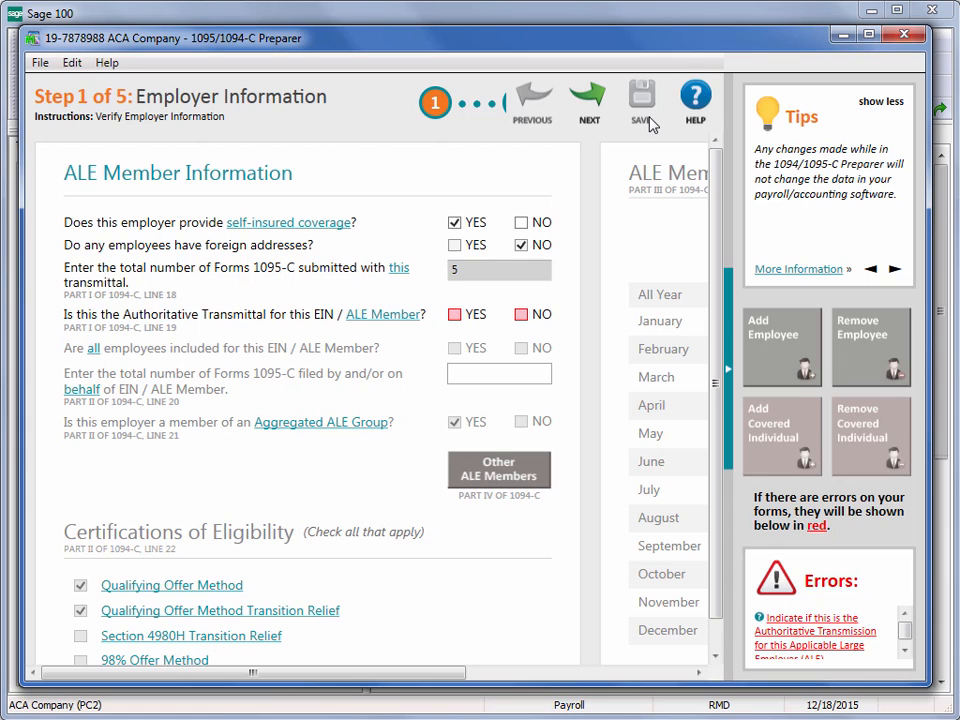
left_click(704, 104)
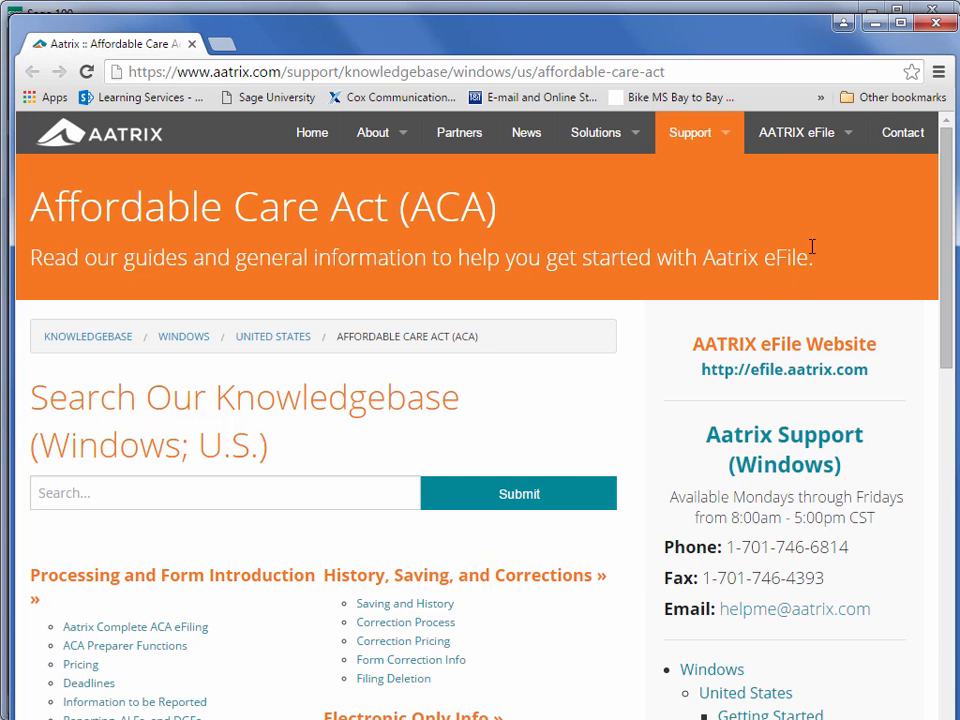
left_click(938, 20)
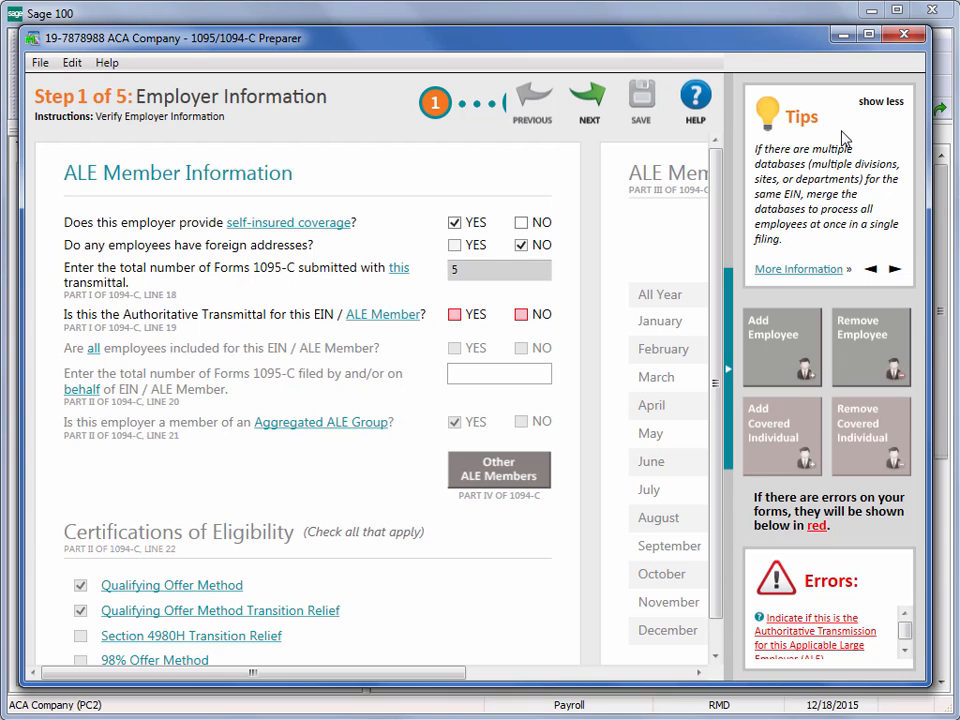
- Browse the next two preparer tips and read the explanation of self-insured coverage
left_click(894, 272)
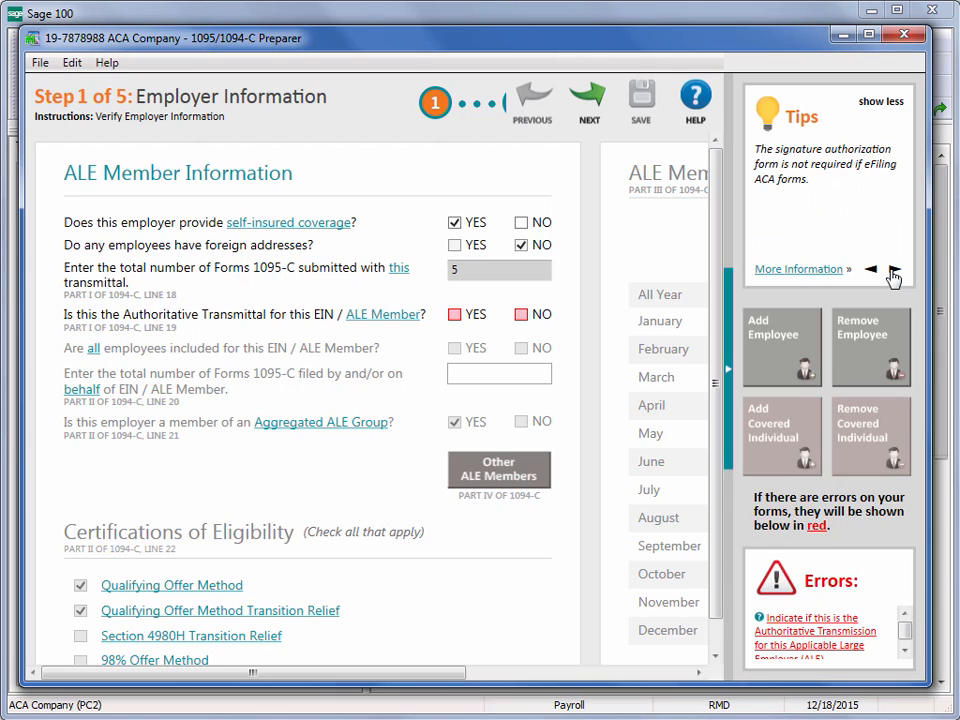
left_click(894, 272)
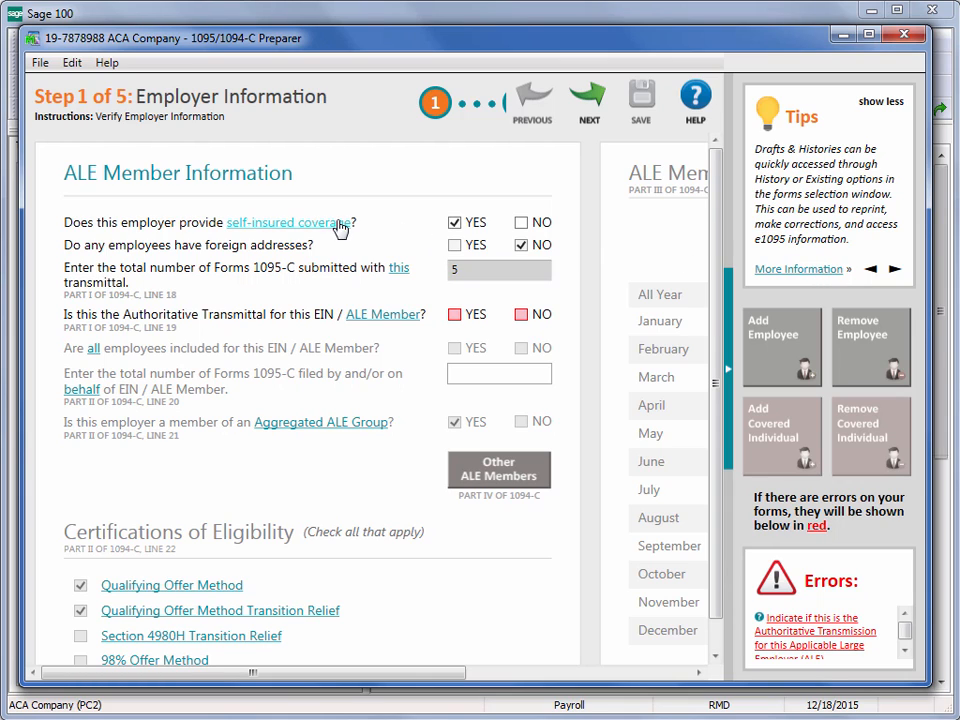
mouse_move(331, 230)
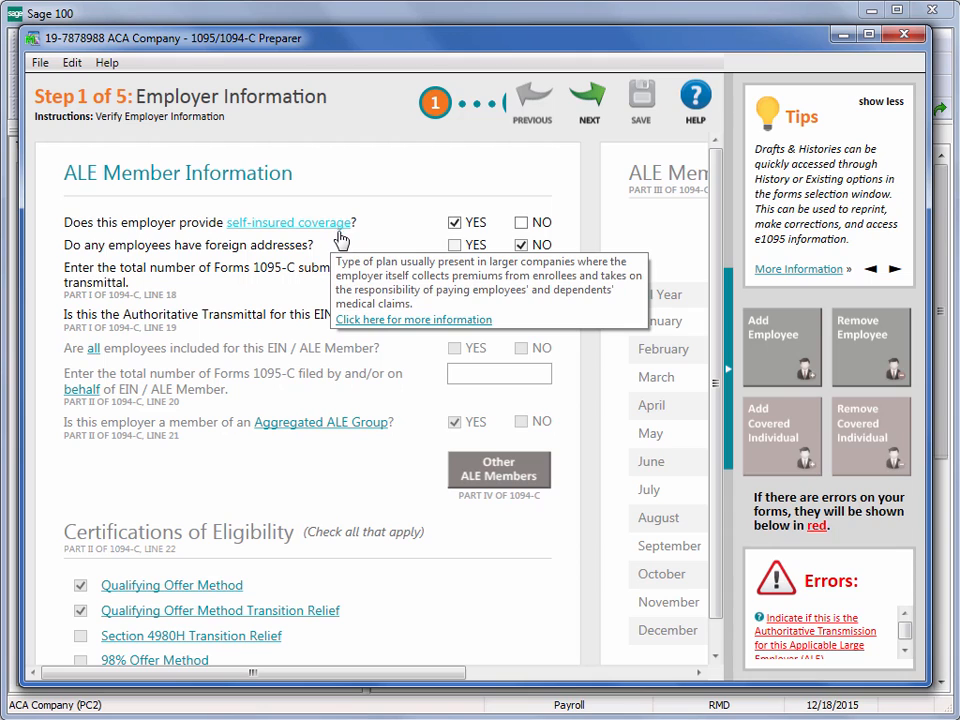
mouse_move(328, 432)
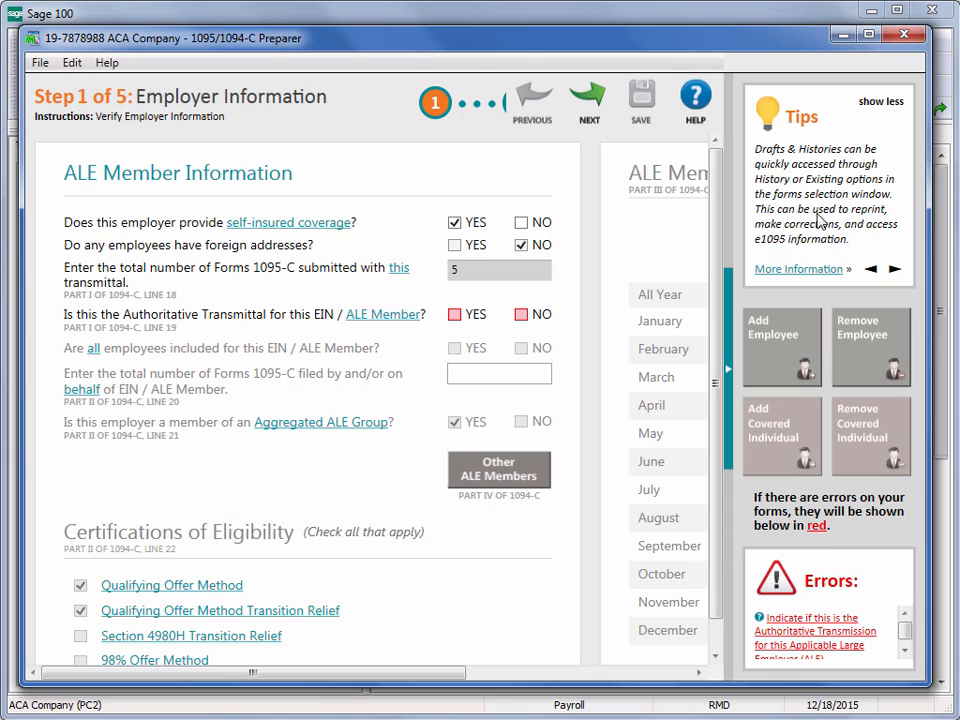
- Hide the tip text to read the full error list, and collapse the whole side pane to widen the form
left_click(892, 103)
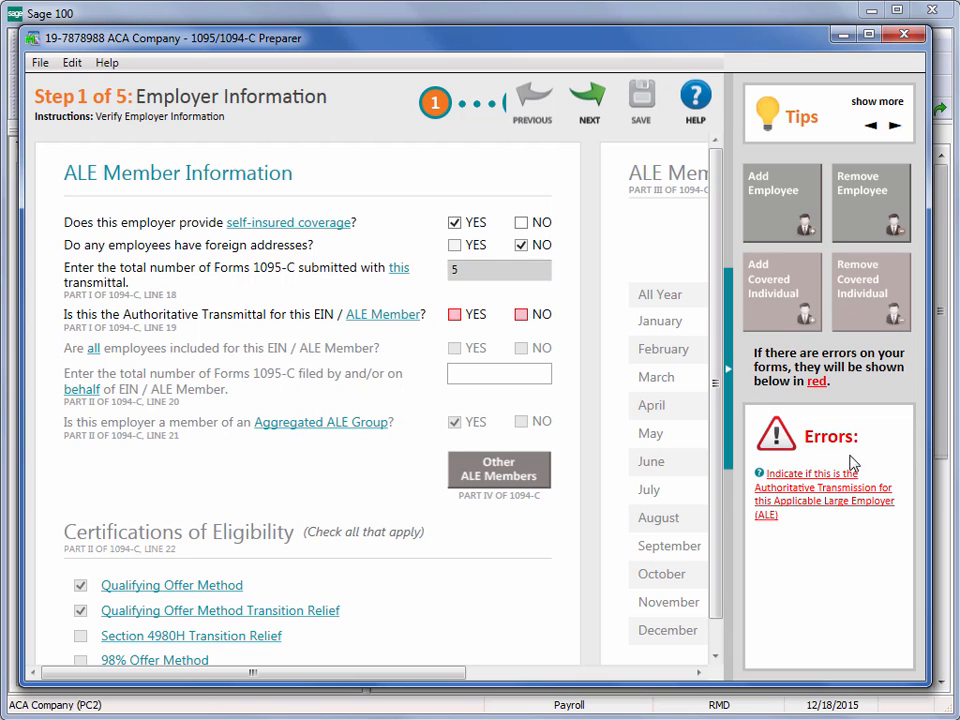
mouse_move(824, 511)
mouse_move(452, 320)
left_click(729, 378)
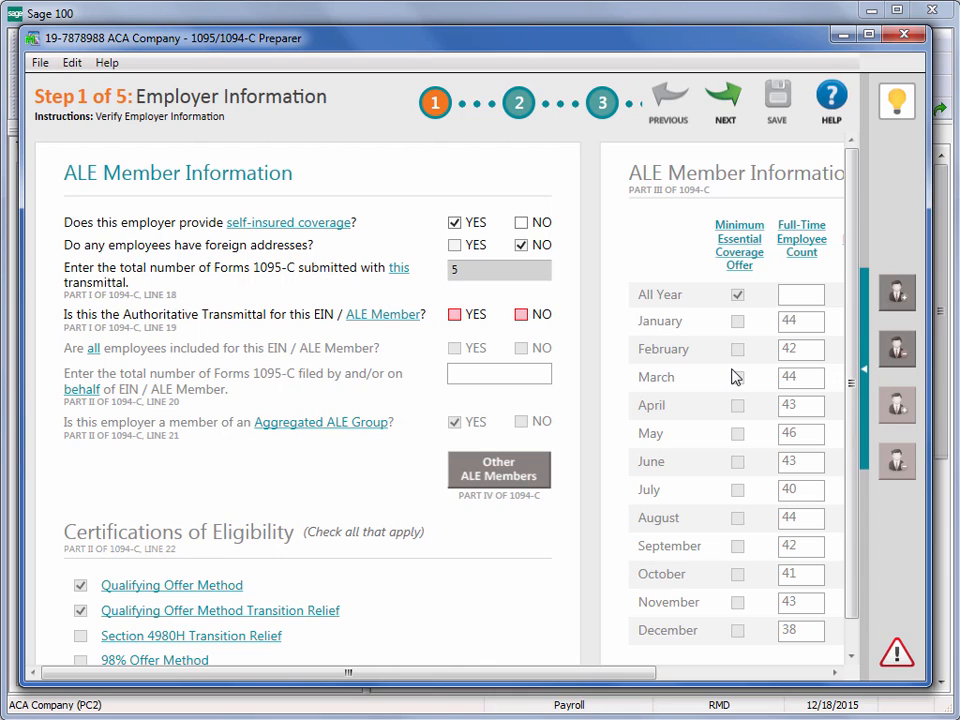
- Open the company information for updating from the preparer, review its address and contact fields, and close it unchanged
left_click(72, 63)
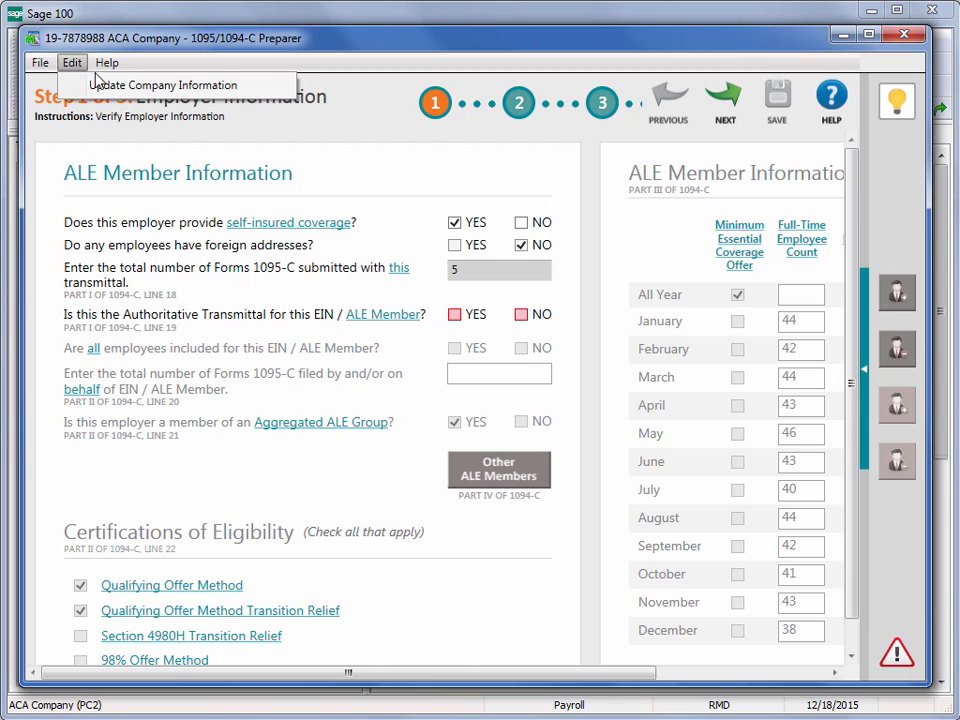
mouse_move(106, 63)
mouse_move(73, 62)
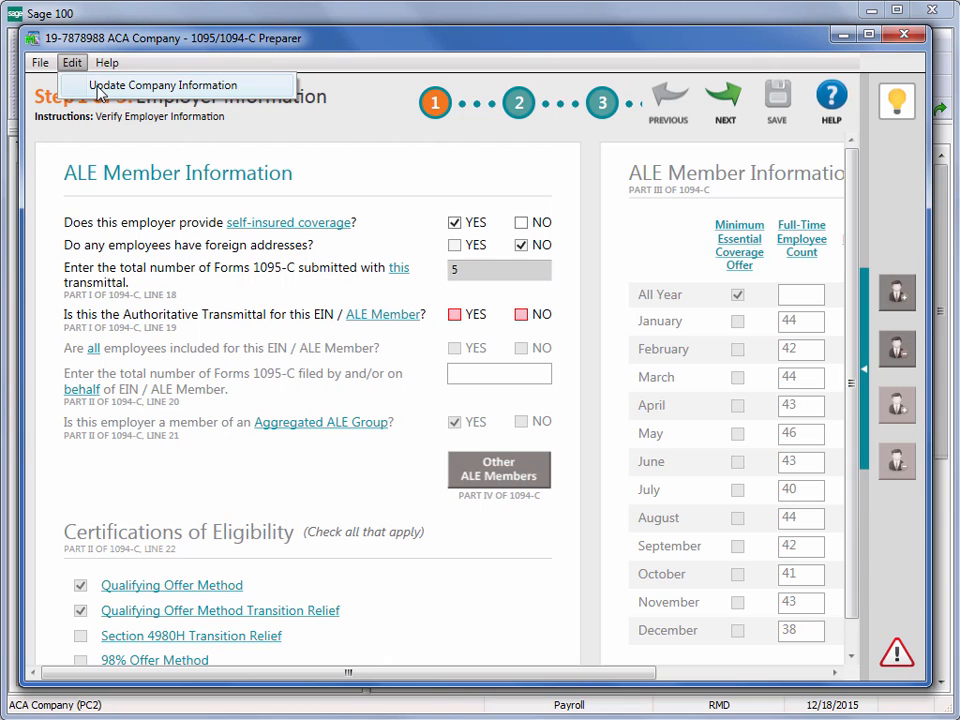
left_click(98, 90)
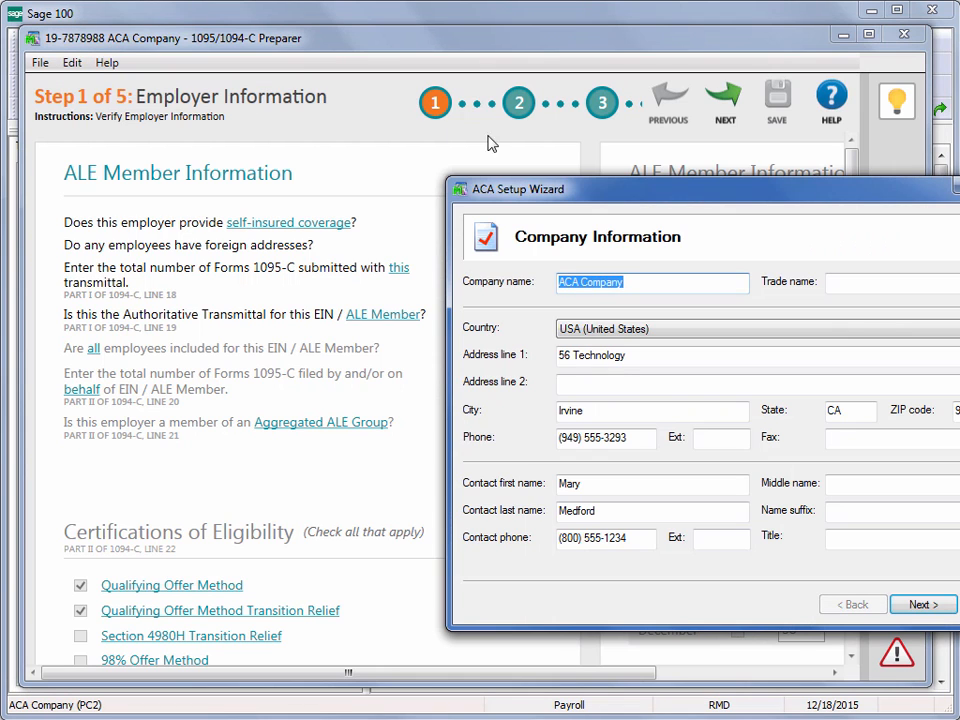
left_click_drag(643, 194, 403, 154)
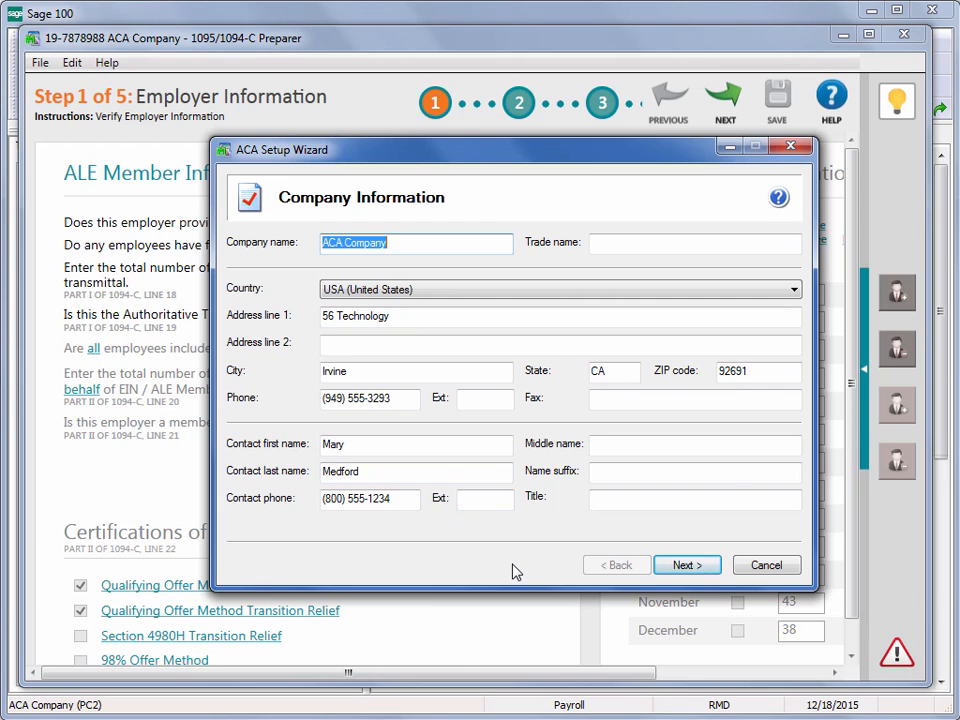
left_click(789, 147)
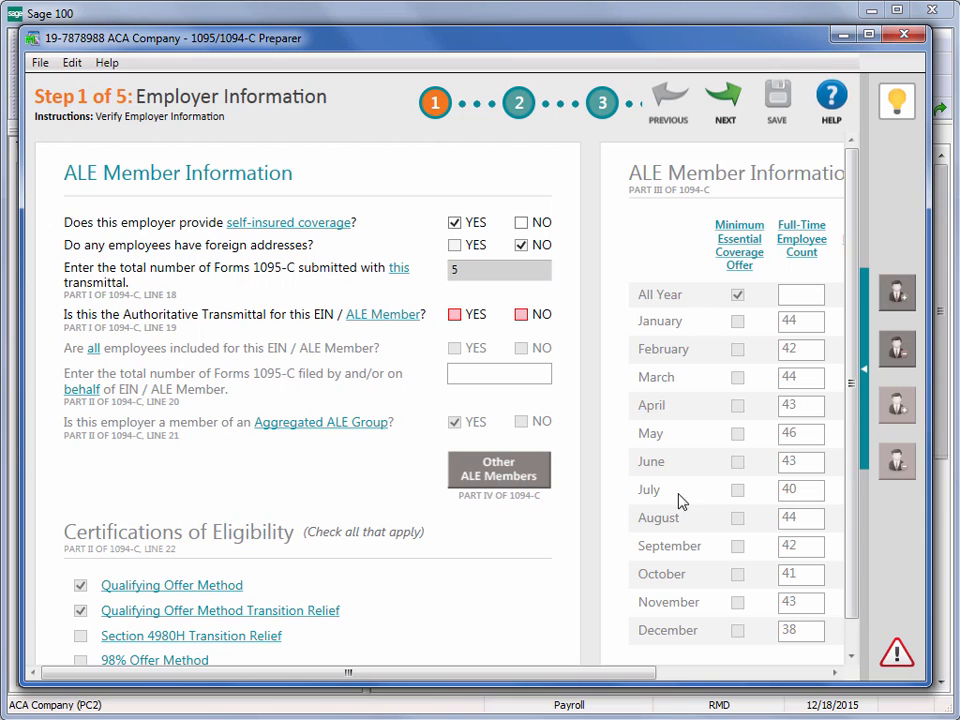
- Answer Yes to the Authoritative Transmittal question and to whether all employees are included for this EIN / ALE Member
left_click_drag(611, 681, 802, 686)
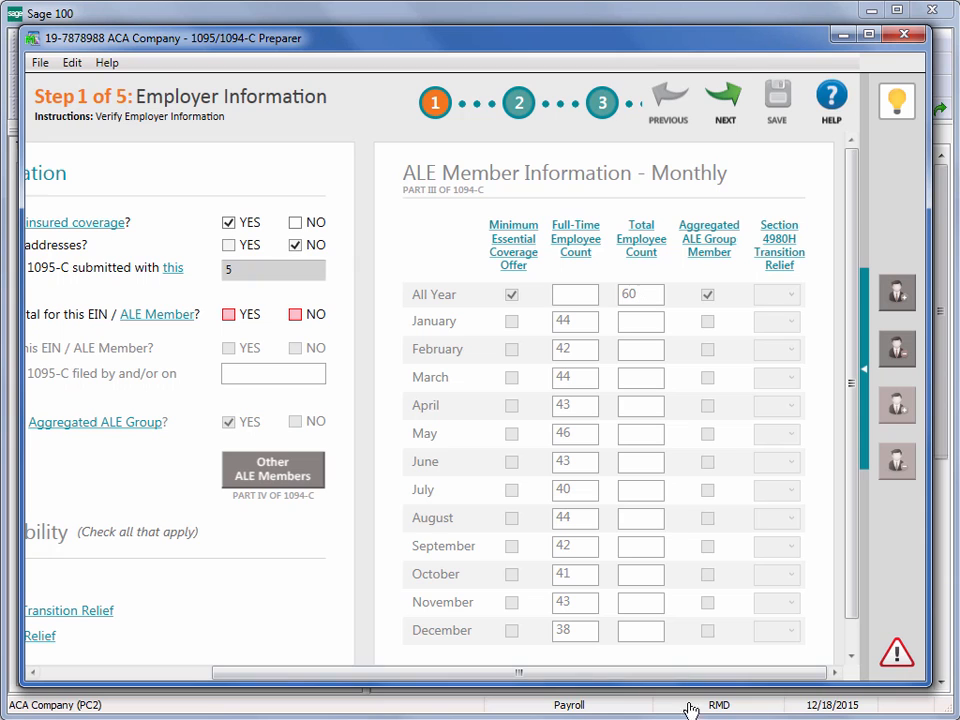
left_click_drag(660, 679, 480, 680)
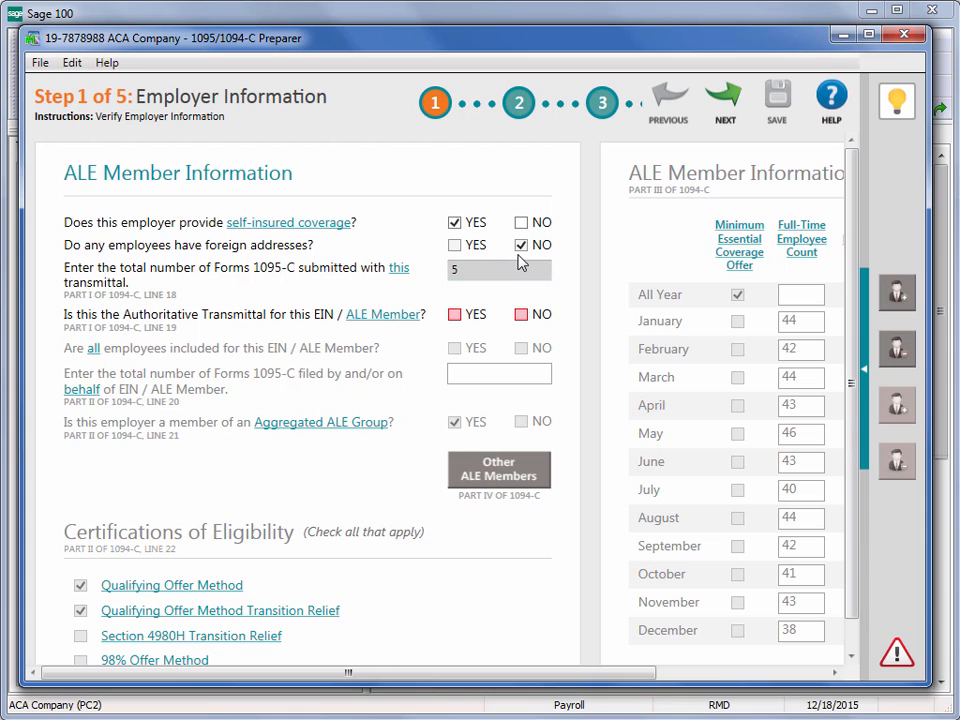
left_click(458, 316)
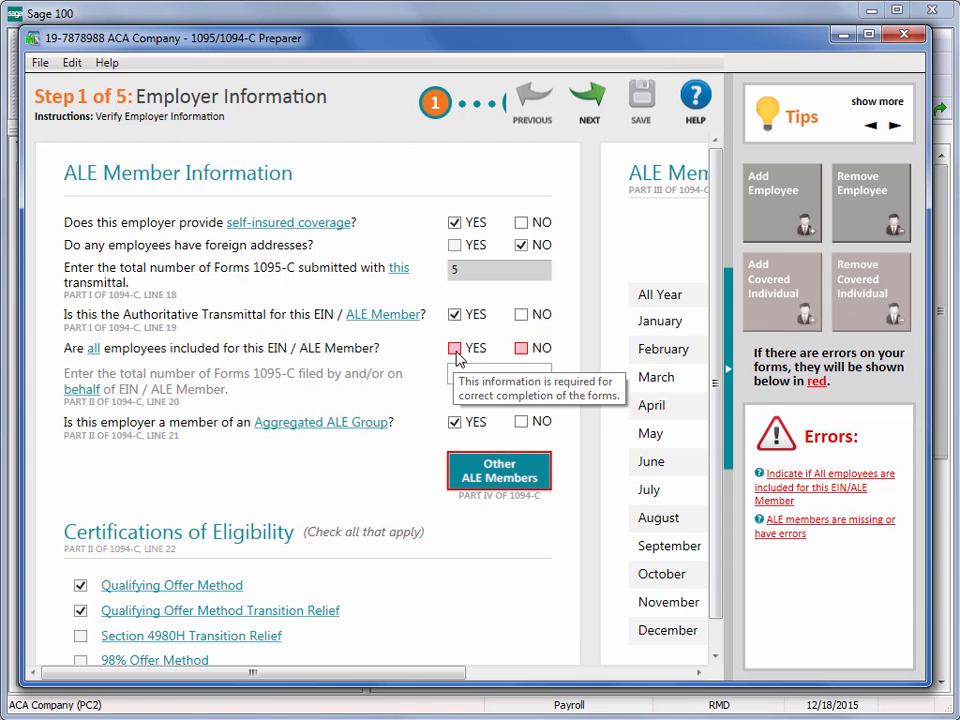
left_click(455, 349)
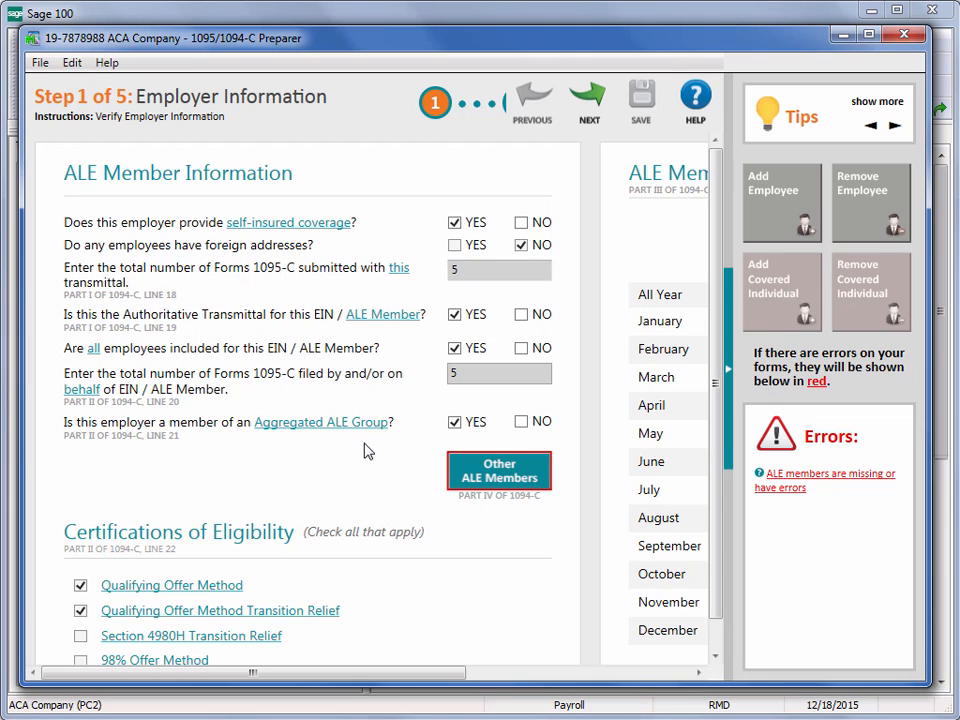
- Open the other aggregate ALE group members and set the number of employees for G-AGENCY 1 to 2
left_click(531, 483)
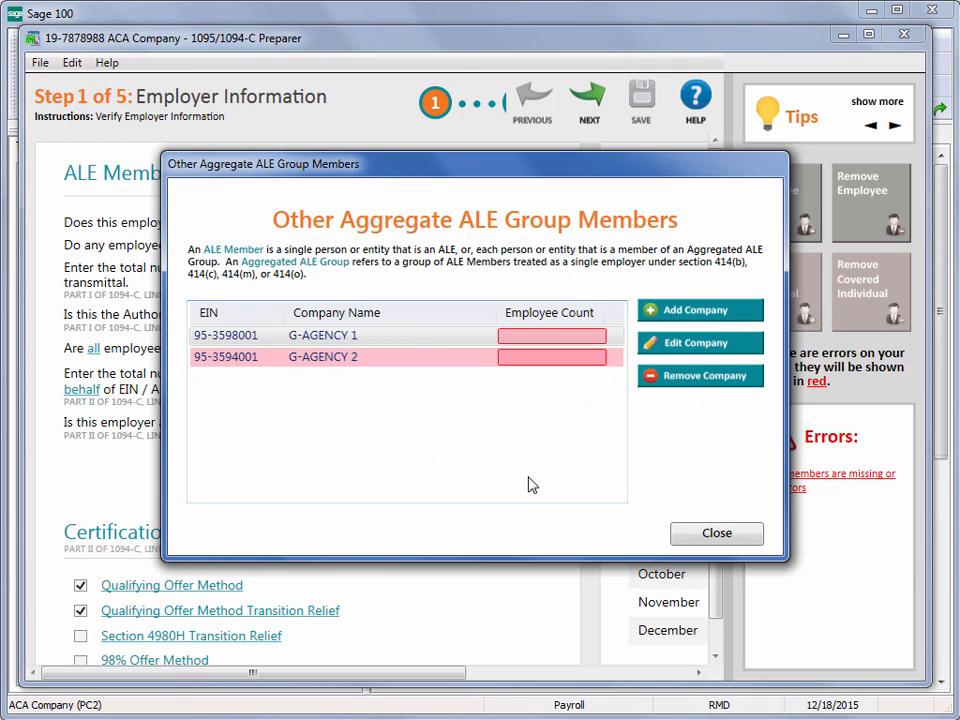
mouse_move(533, 365)
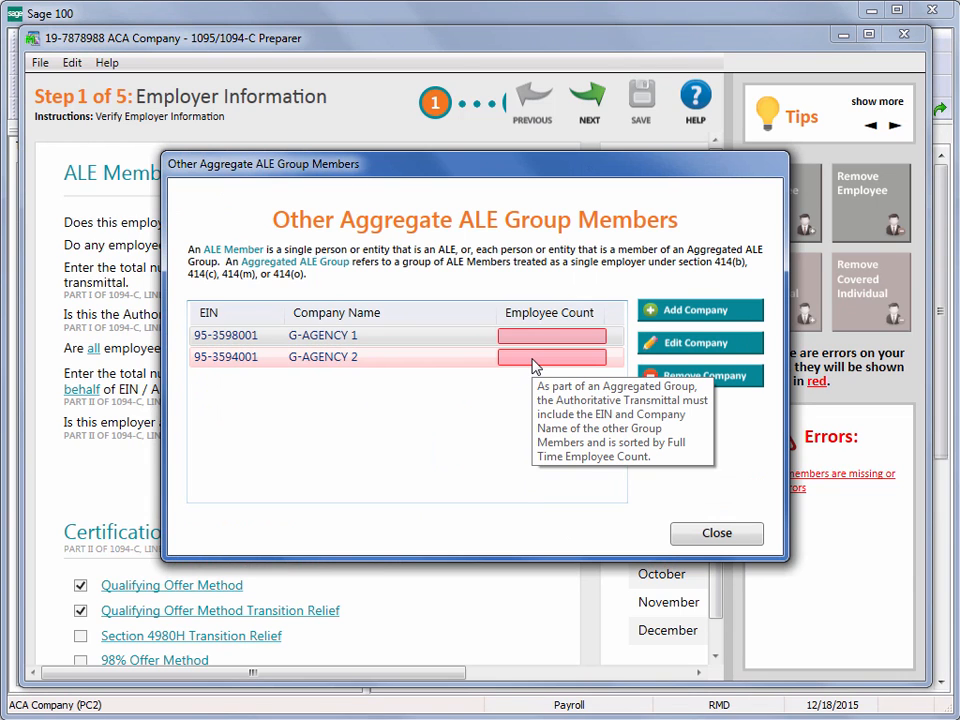
left_click(533, 365)
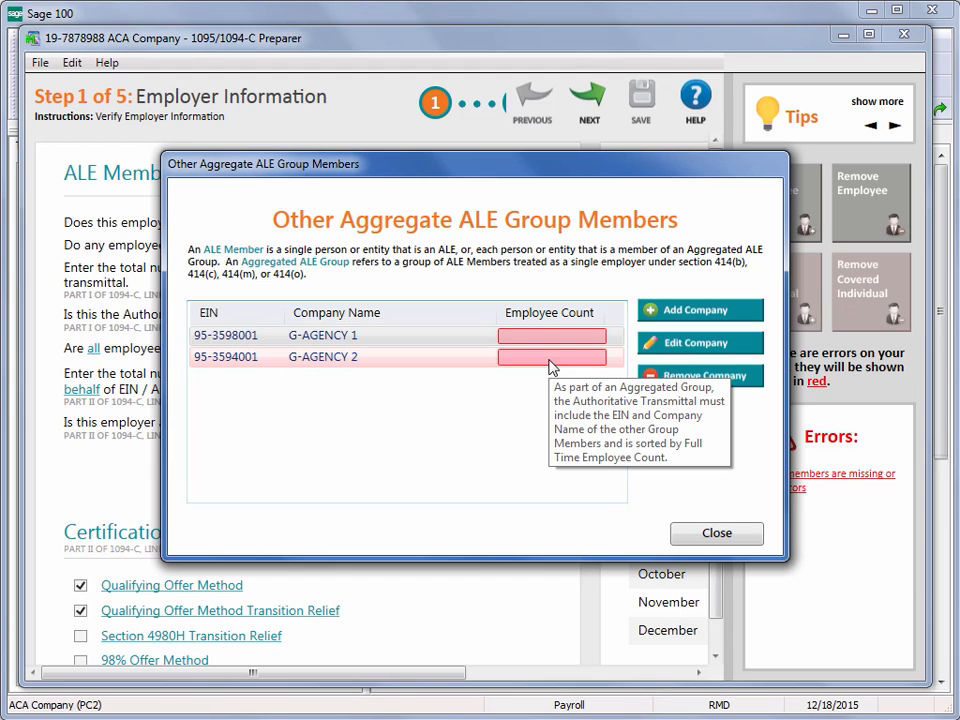
left_click(667, 346)
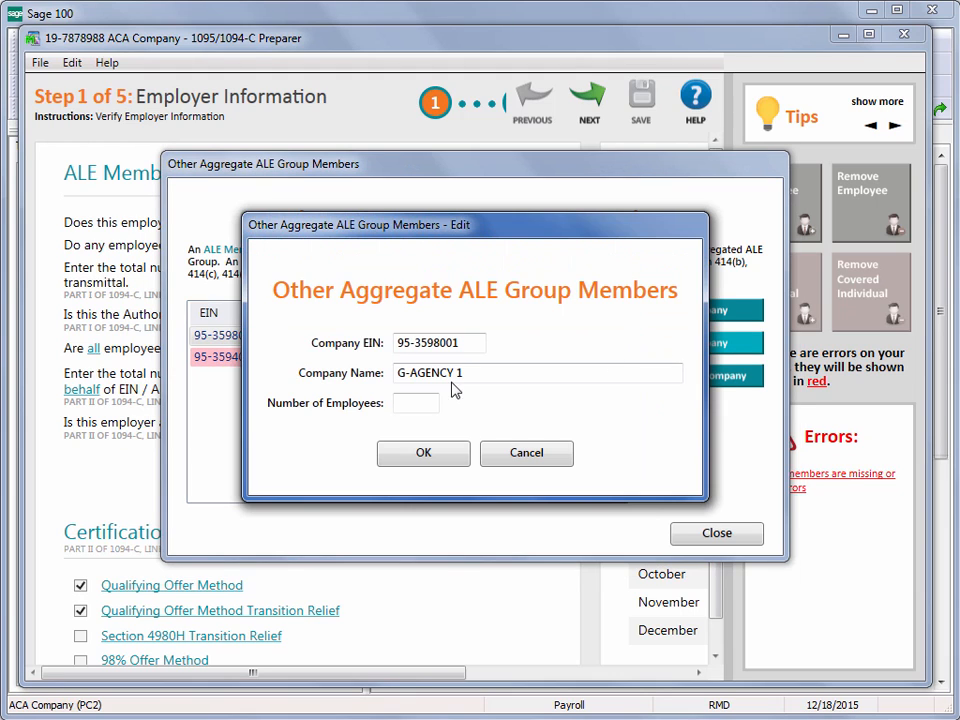
left_click(428, 402)
type("2")
left_click(424, 452)
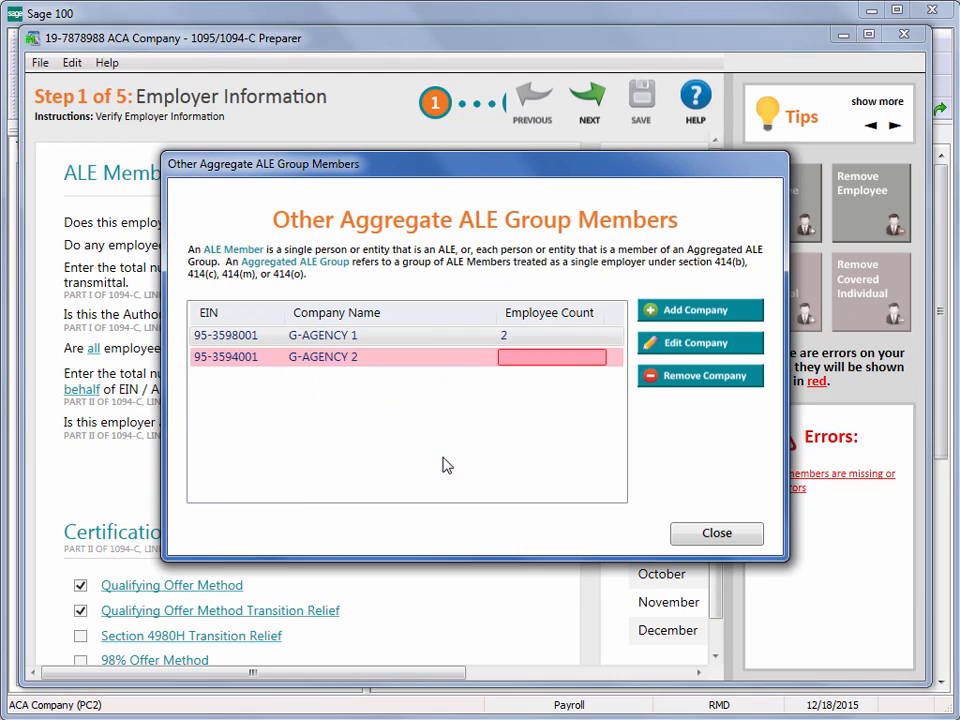
- Set the number of employees for G-AGENCY 2 to 3 and close the list of other ALE group members
left_click(673, 346)
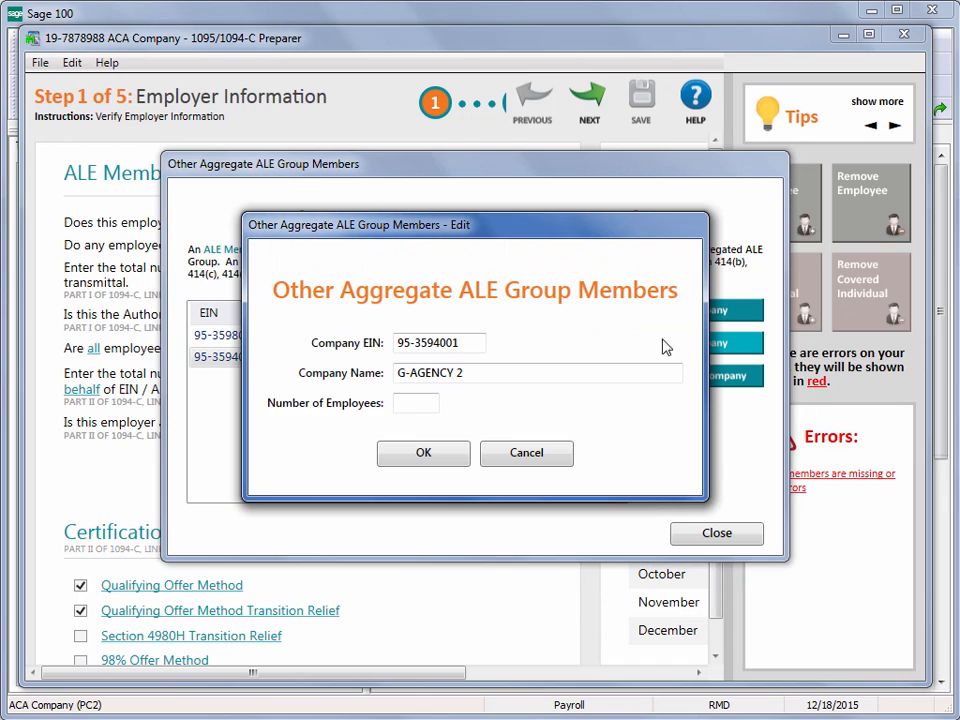
left_click(430, 405)
type("3")
left_click(425, 465)
left_click(737, 537)
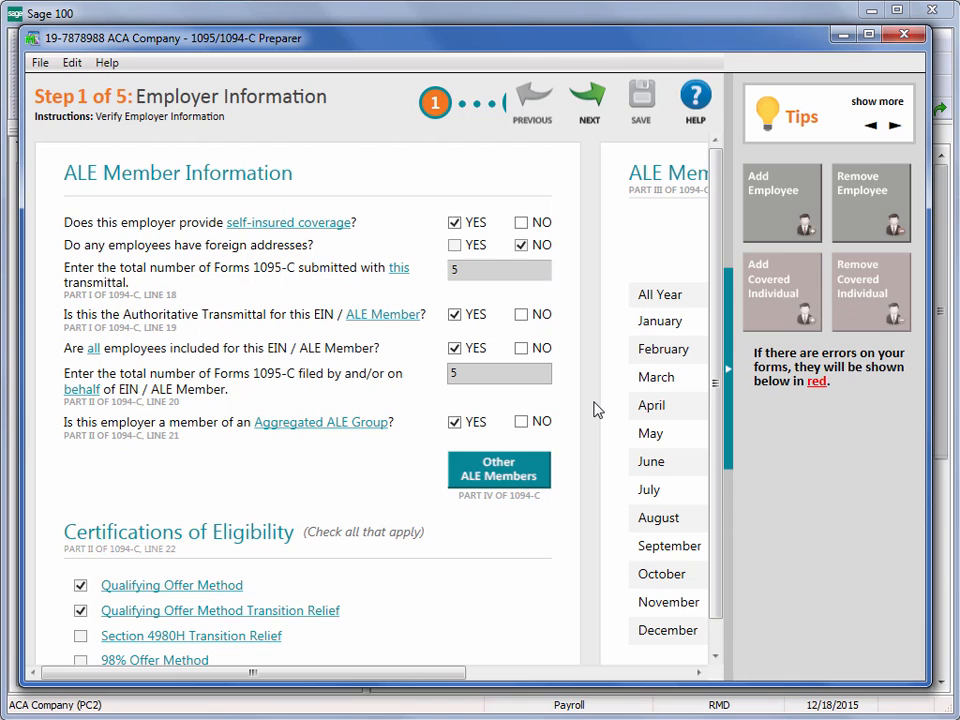
- Collapse the side pane and review the certifications of eligibility and the monthly ALE Member Information grid
left_click(737, 405)
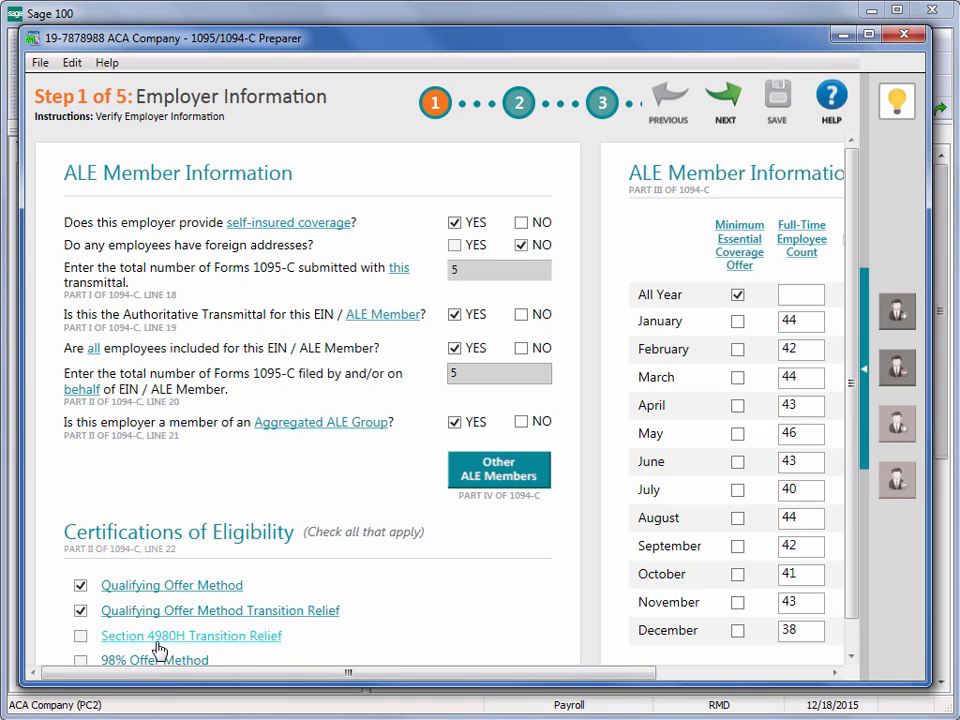
mouse_move(157, 641)
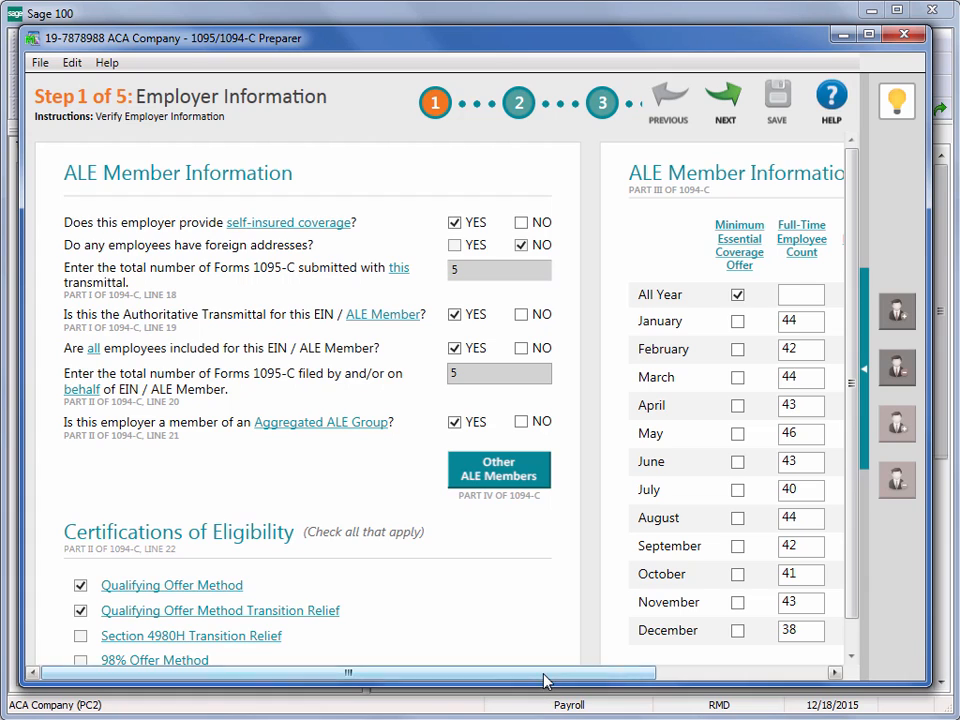
left_click_drag(546, 674, 828, 686)
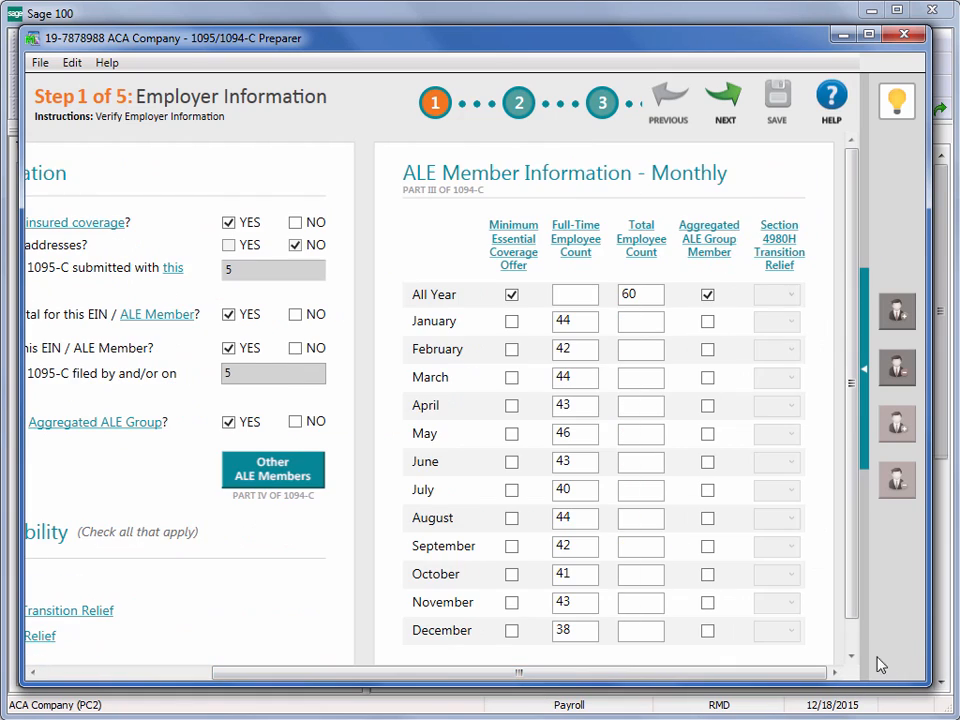
left_click(726, 100)
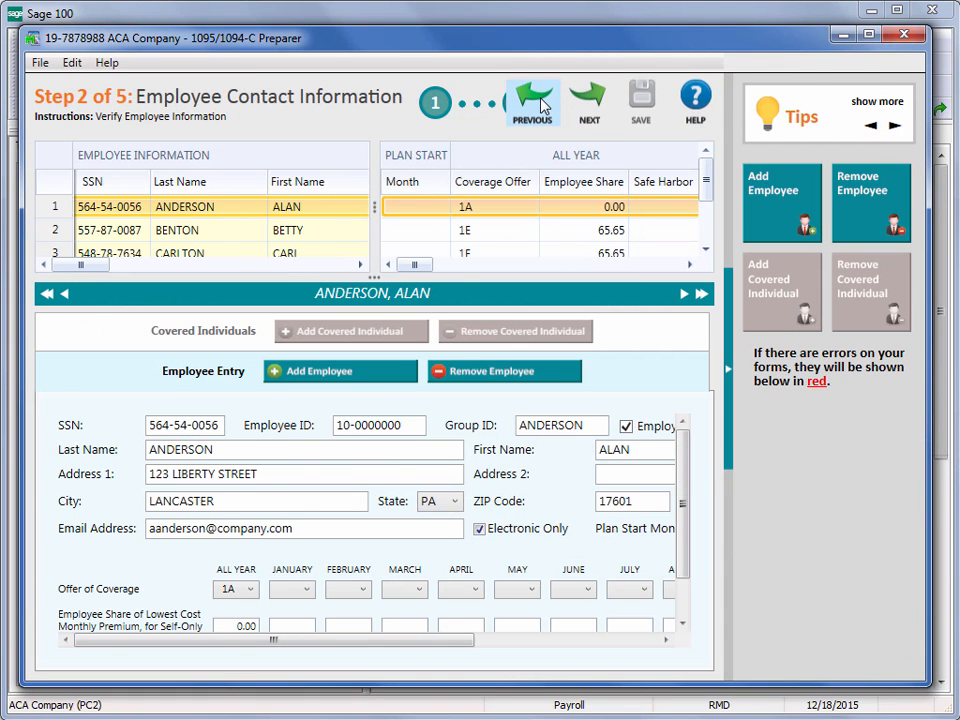
left_click(544, 102)
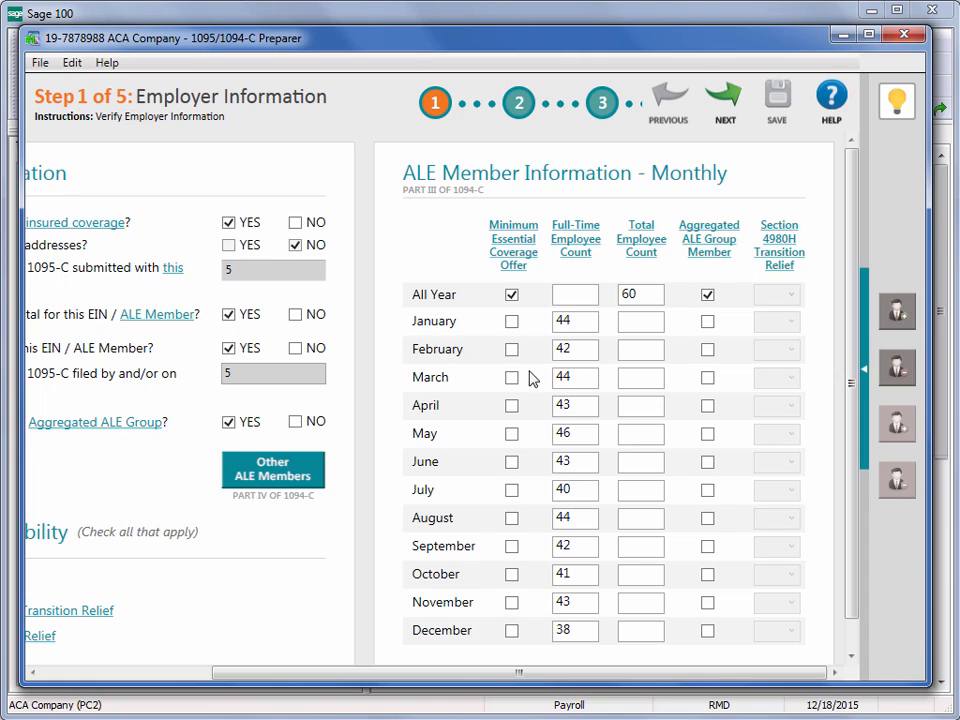
left_click(512, 294)
left_click(512, 295)
- Advance to Step 2, Employee Contact Information, and review the employee grid as far as its address columns
left_click(727, 101)
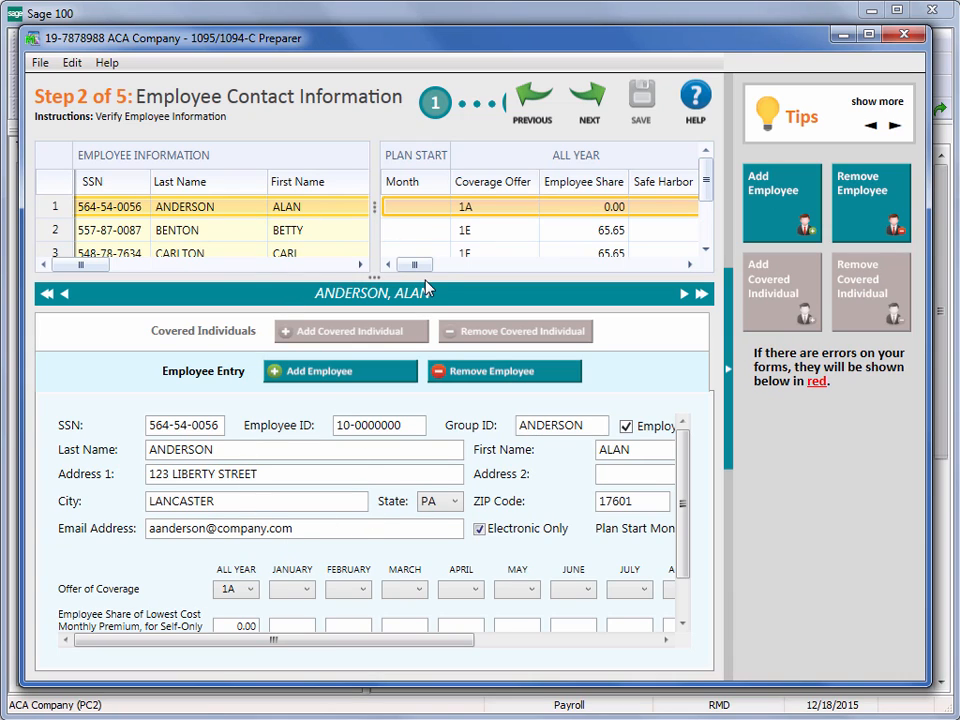
mouse_move(420, 268)
left_mouse_down()
mouse_move(553, 282)
mouse_move(424, 281)
mouse_move(416, 290)
left_mouse_up()
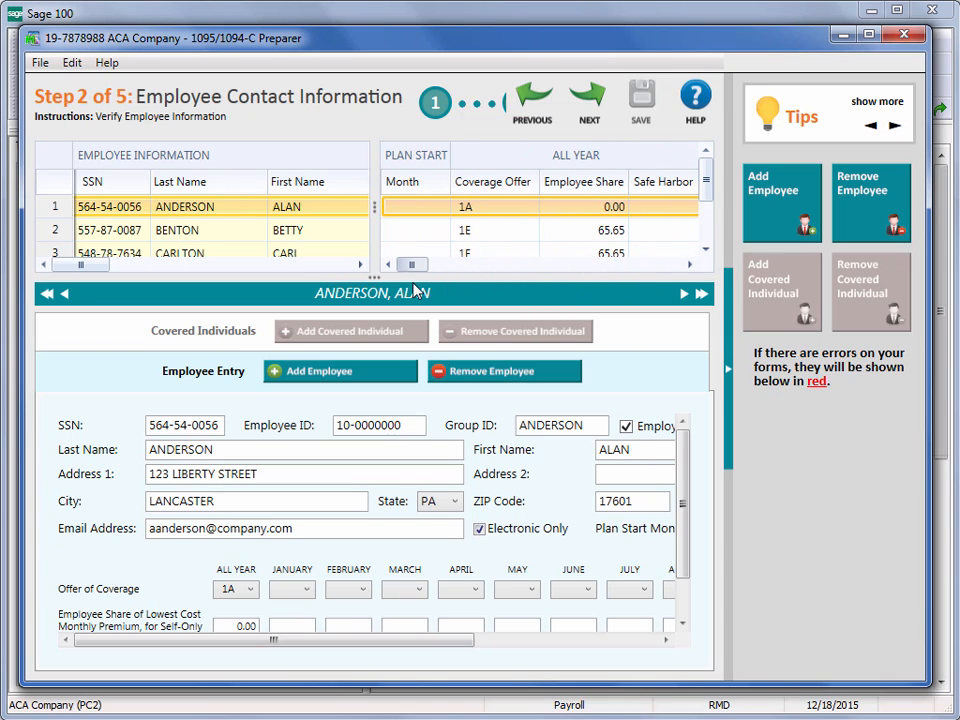
left_click(360, 265)
left_click(360, 265)
left_click(360, 265)
left_click(360, 265)
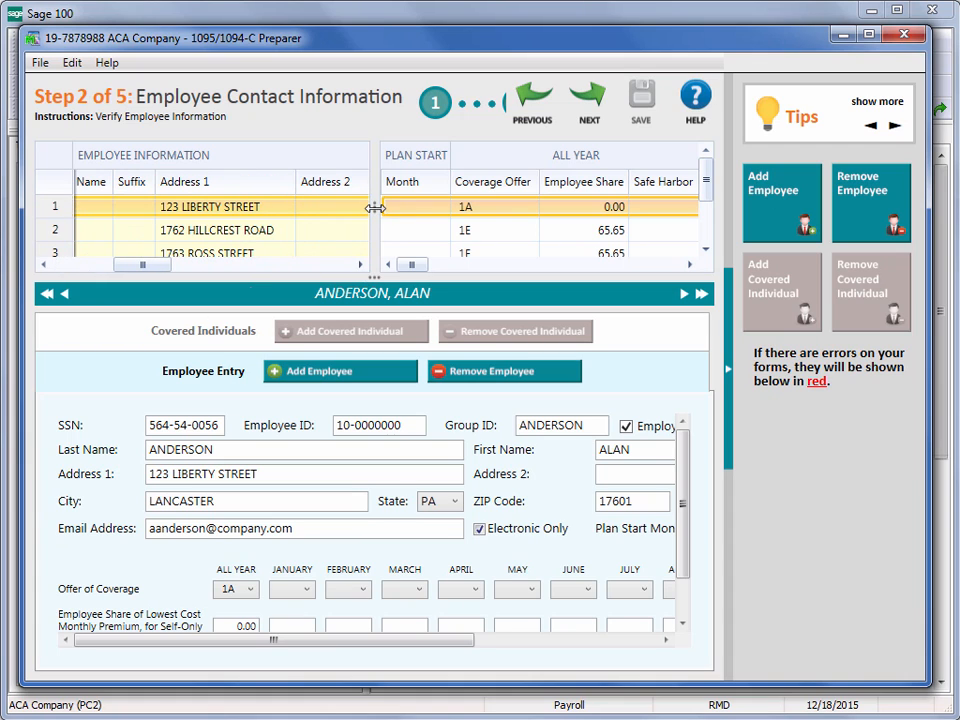
- Narrow the Employee Information section of the grid, and try out different heights for the grid above the employee entry form
left_click_drag(375, 208, 331, 214)
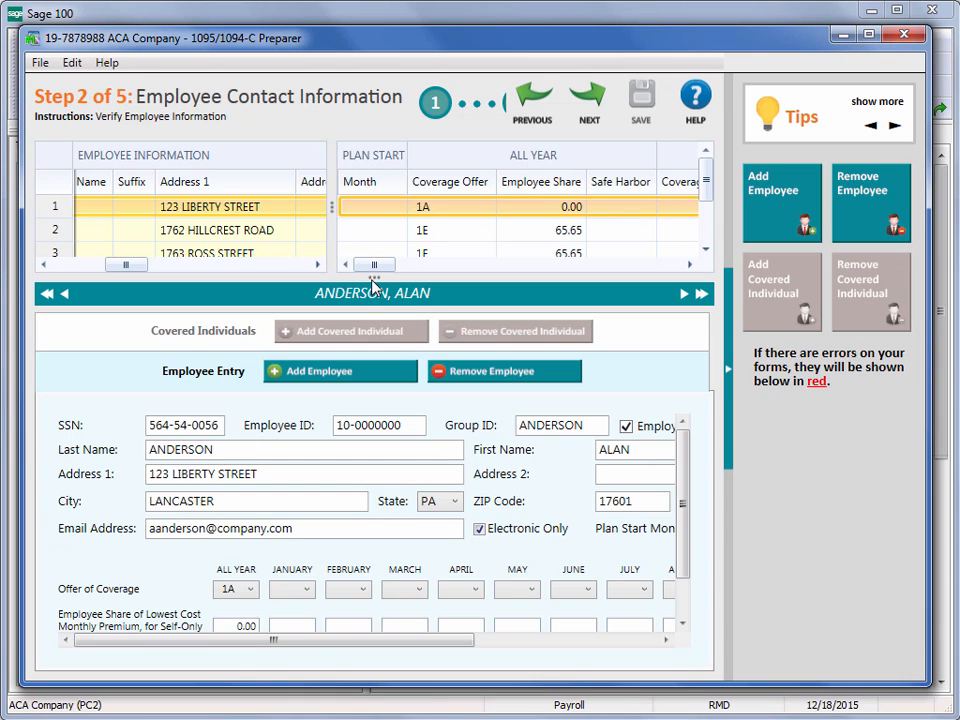
left_click_drag(372, 285, 362, 165)
left_click_drag(359, 198, 348, 284)
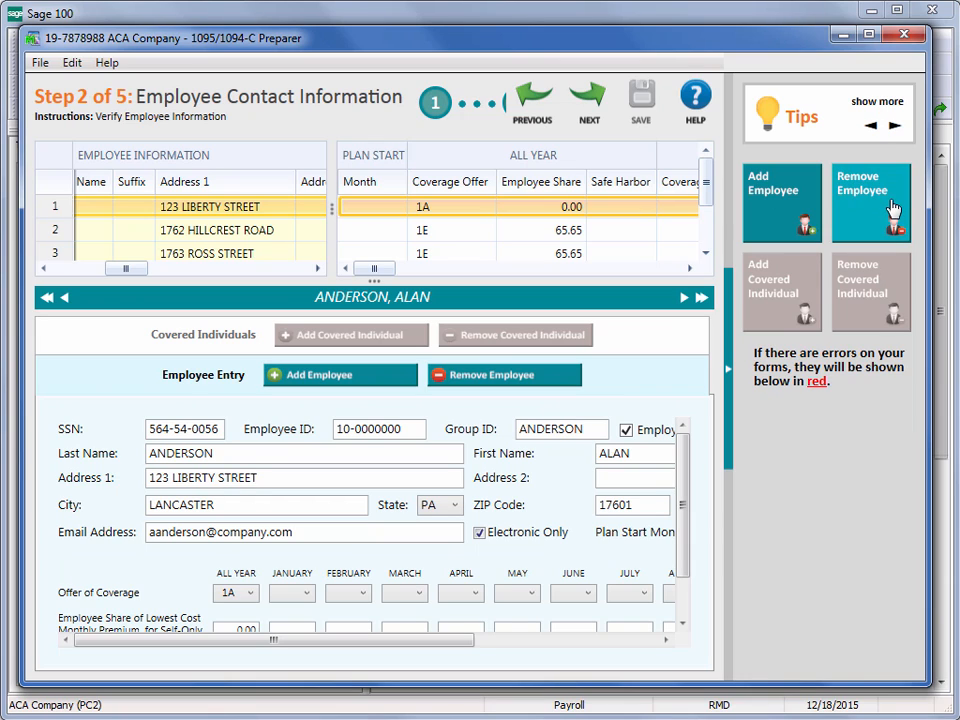
left_click(71, 64)
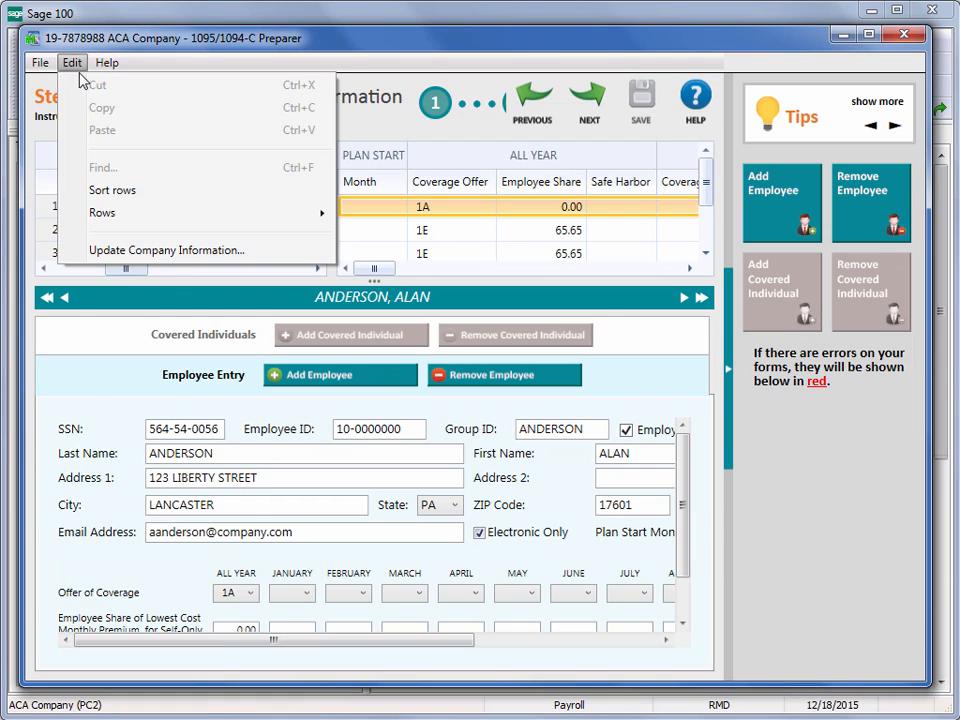
mouse_move(76, 215)
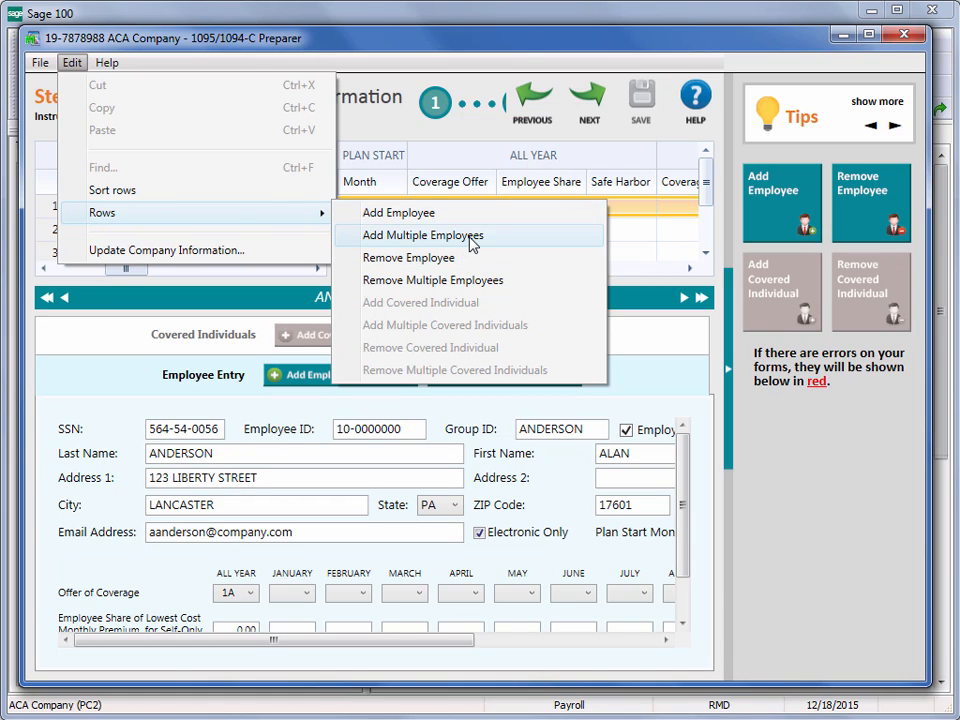
left_click(81, 361)
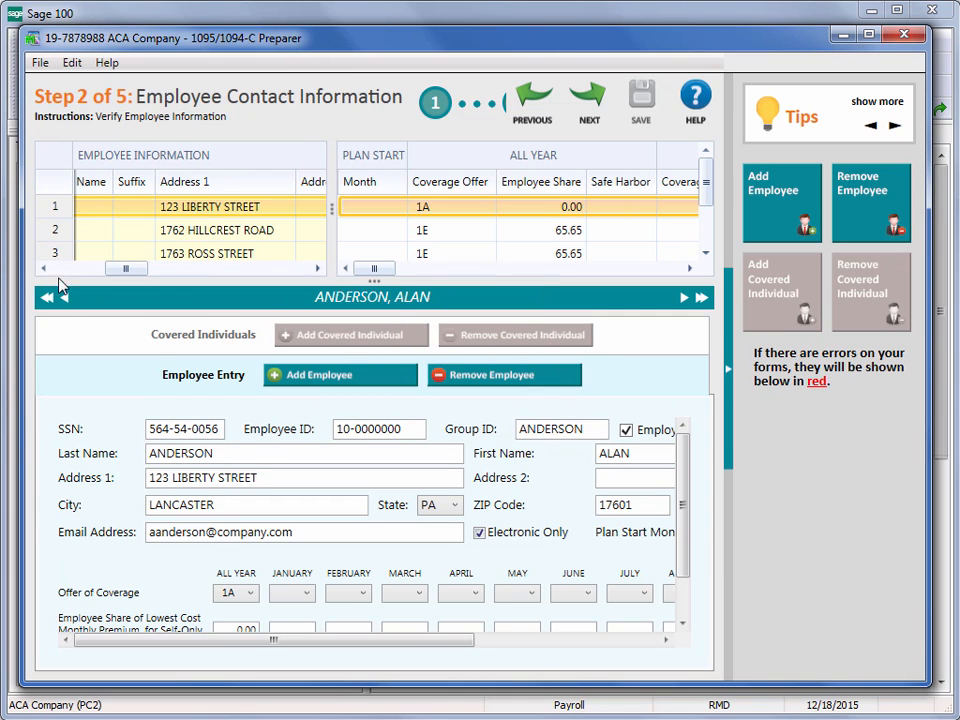
- Add 2 blank employees at once from the third row of the employee grid
right_click(57, 256)
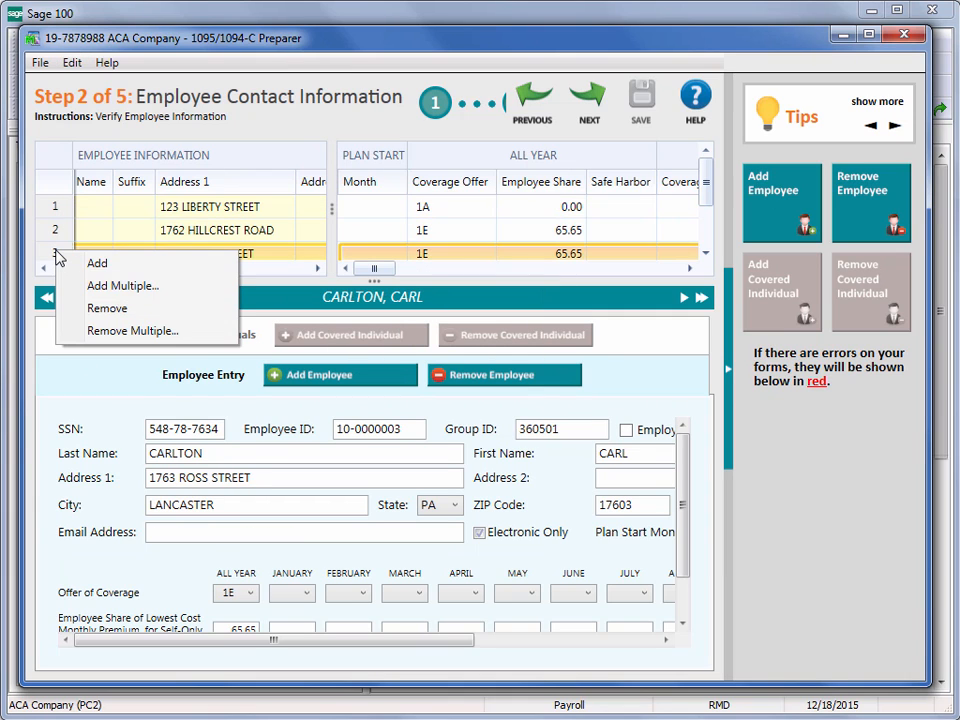
left_click(120, 286)
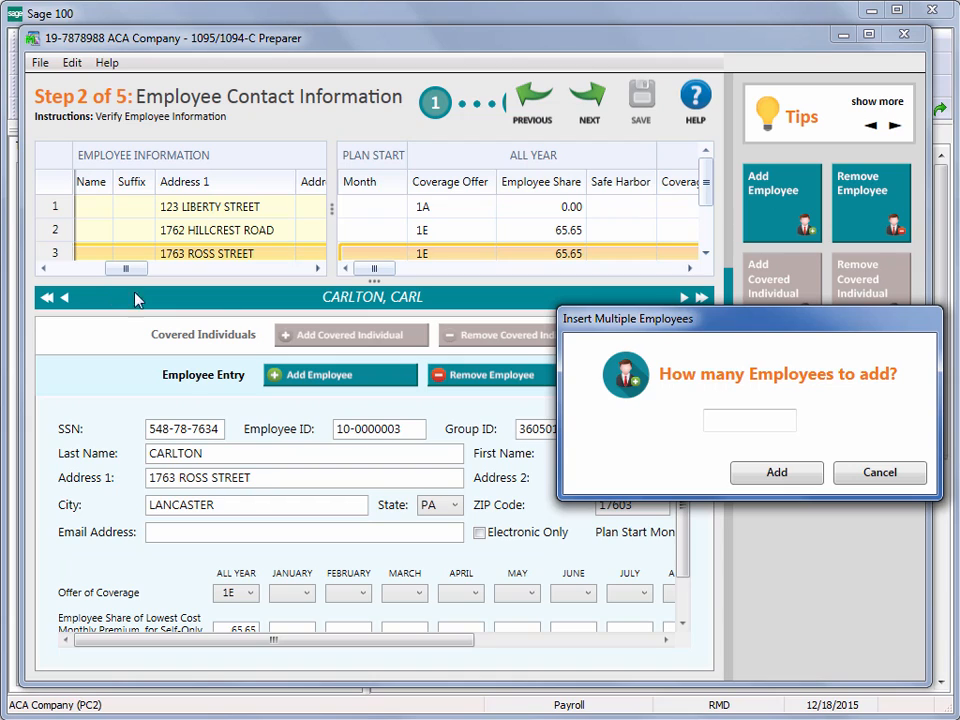
left_click(713, 421)
type("2")
left_click(771, 474)
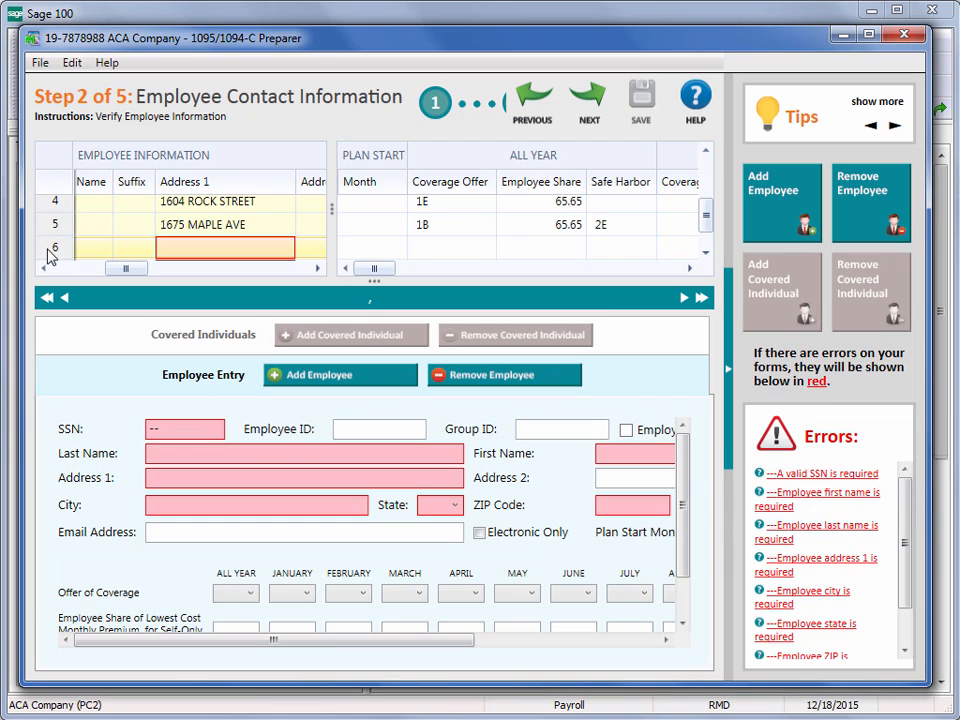
- Remove both blank employees together using Remove Multiple Employees
left_click(73, 63)
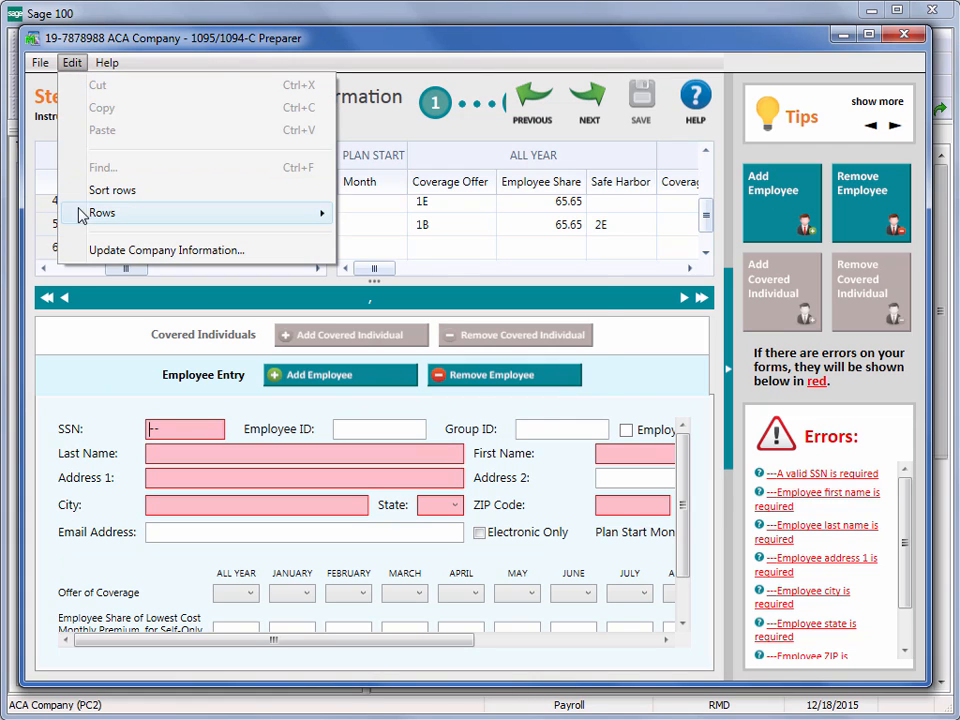
mouse_move(107, 218)
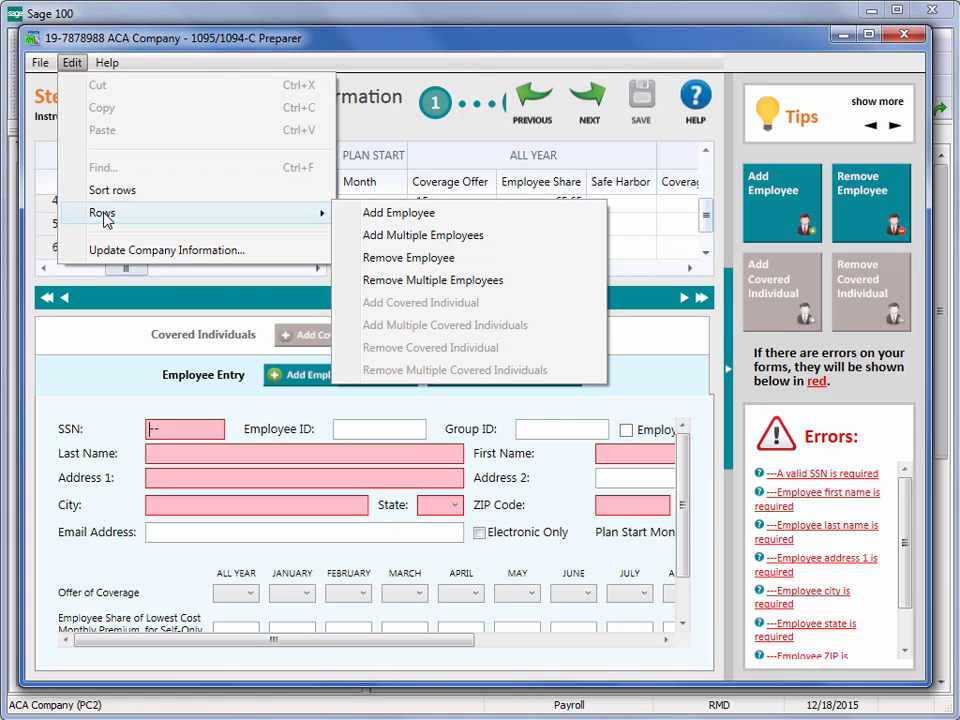
left_click(427, 283)
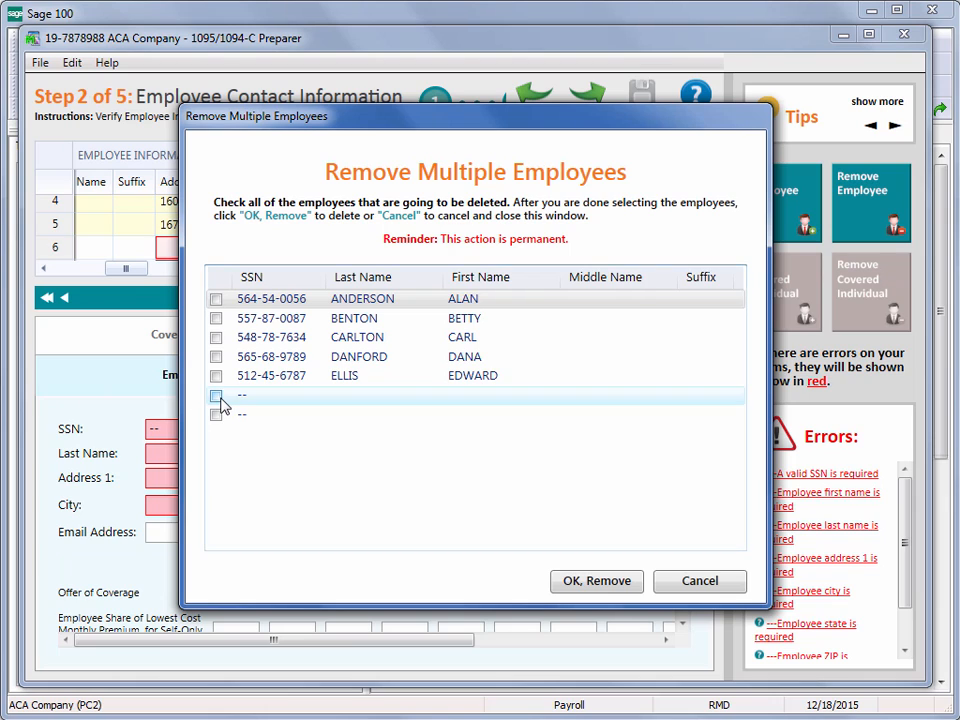
left_click(216, 396)
left_click(216, 414)
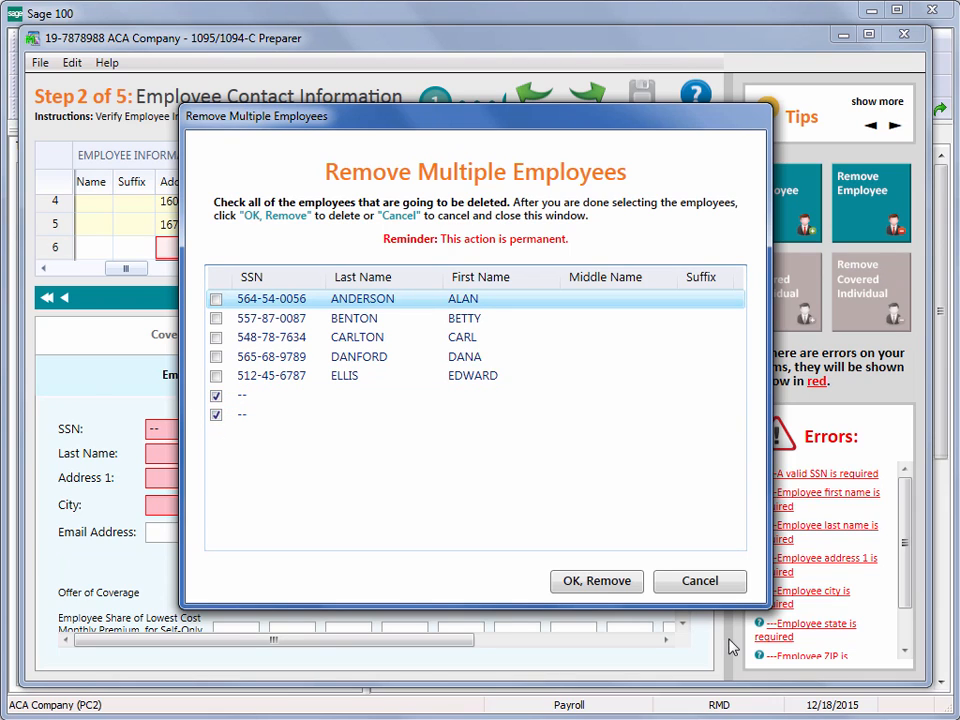
left_click(614, 590)
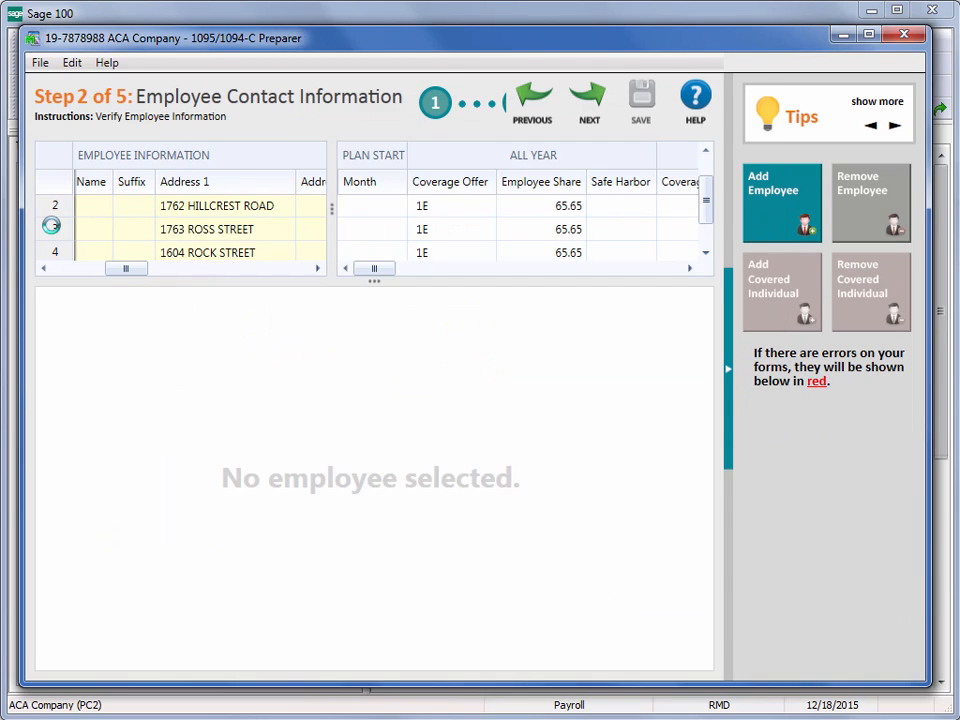
- Select the employee in row 3 and replace the first digit of the SSN with 9
left_click(50, 226)
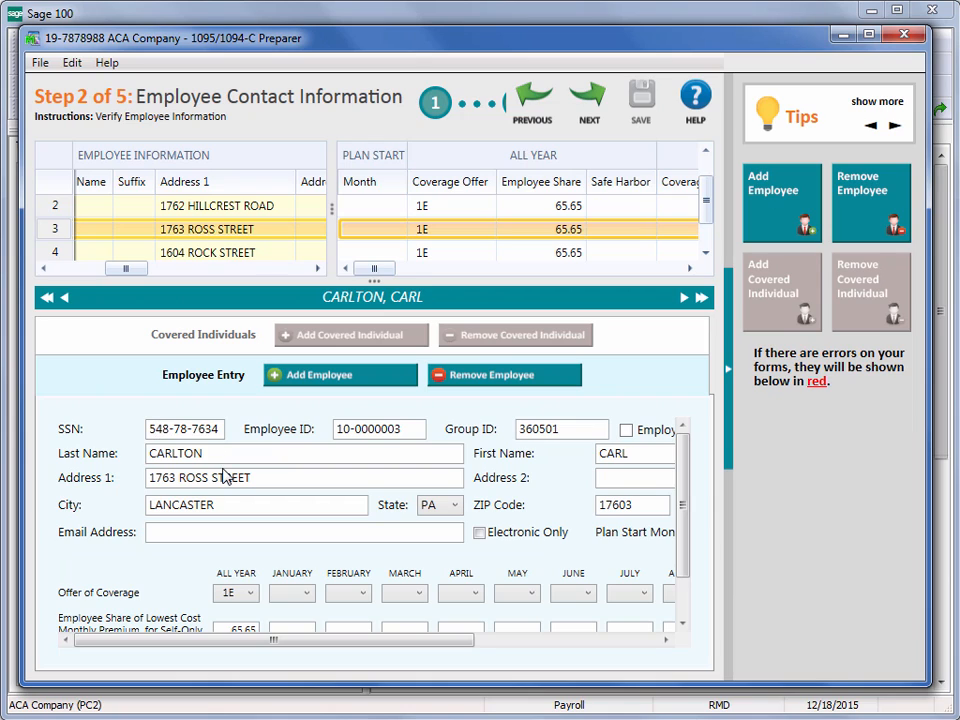
key("BackSpace")
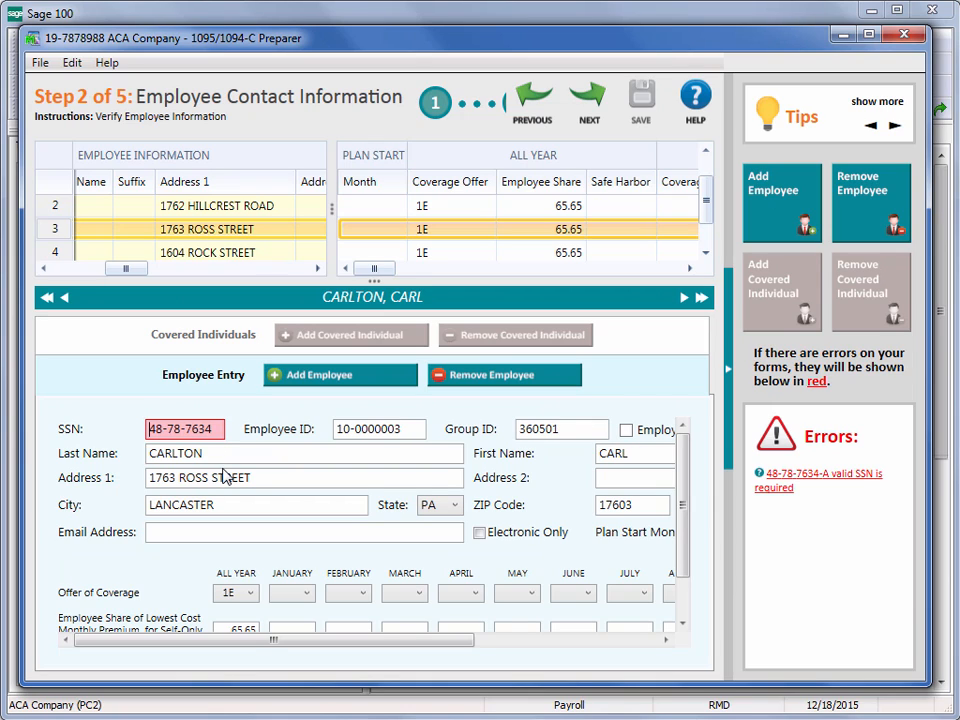
type("9")
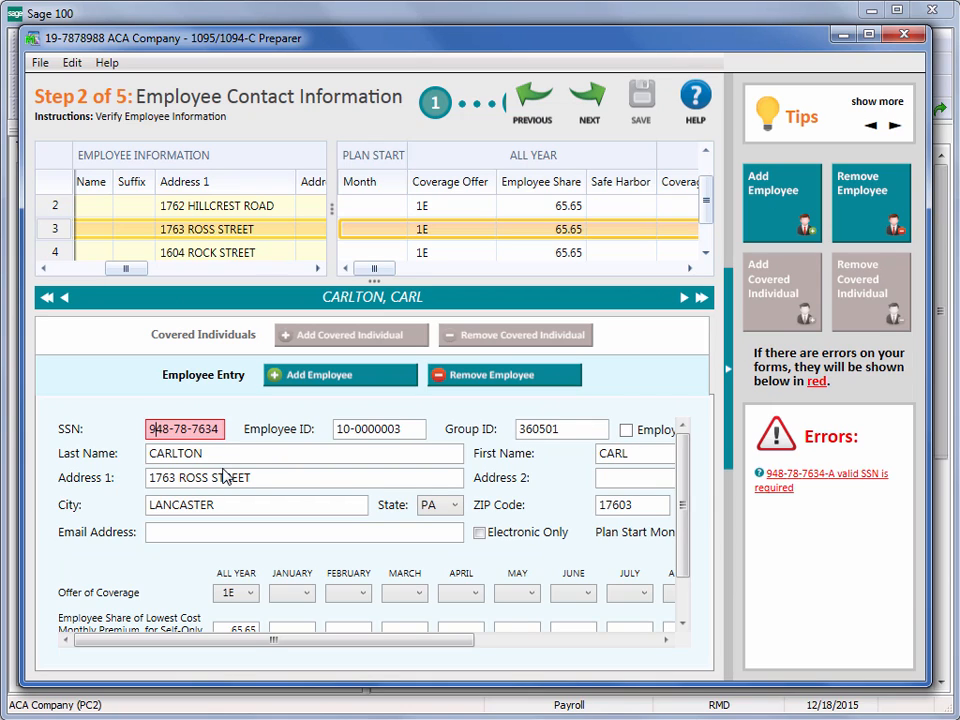
- Go to the employee SSN flagged in the error list and replace its first digit with 5
key("Tab")
mouse_move(828, 487)
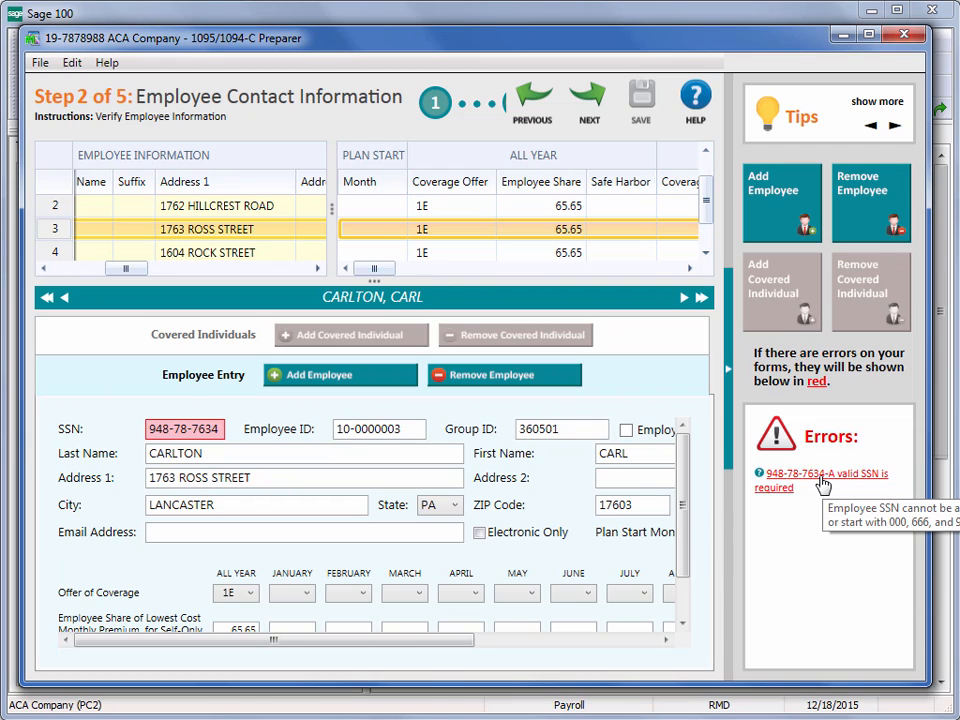
left_click(820, 478)
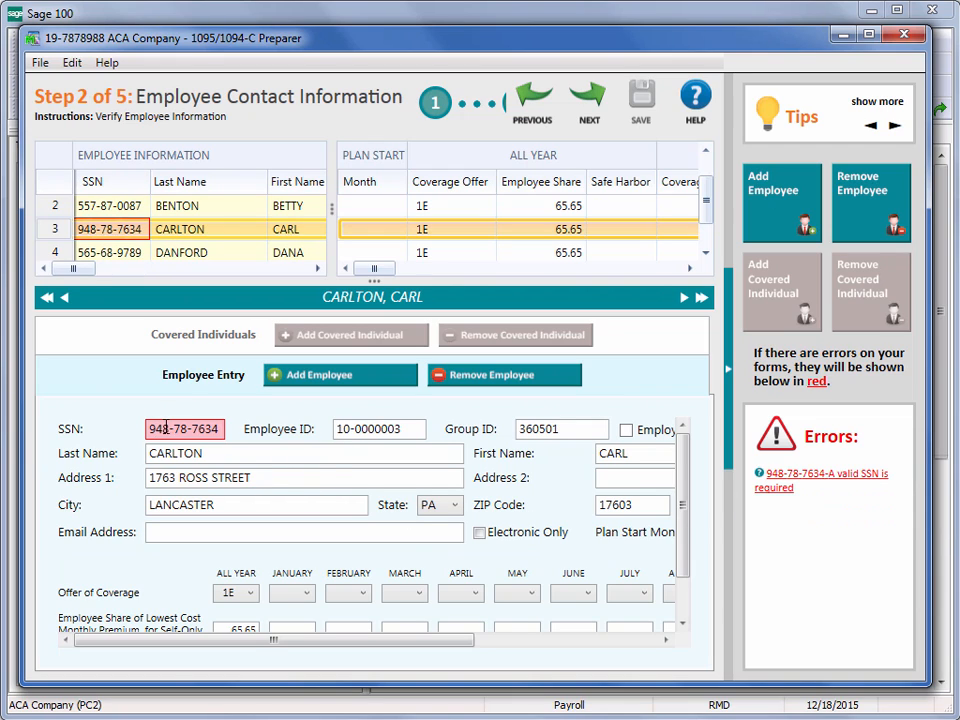
mouse_move(165, 428)
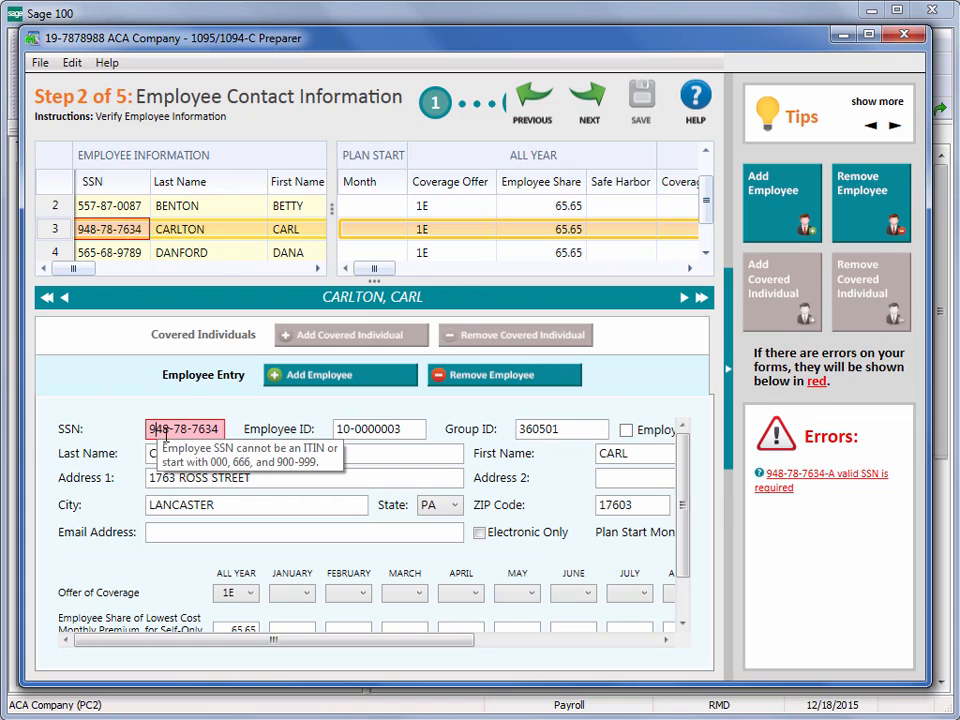
key("BackSpace")
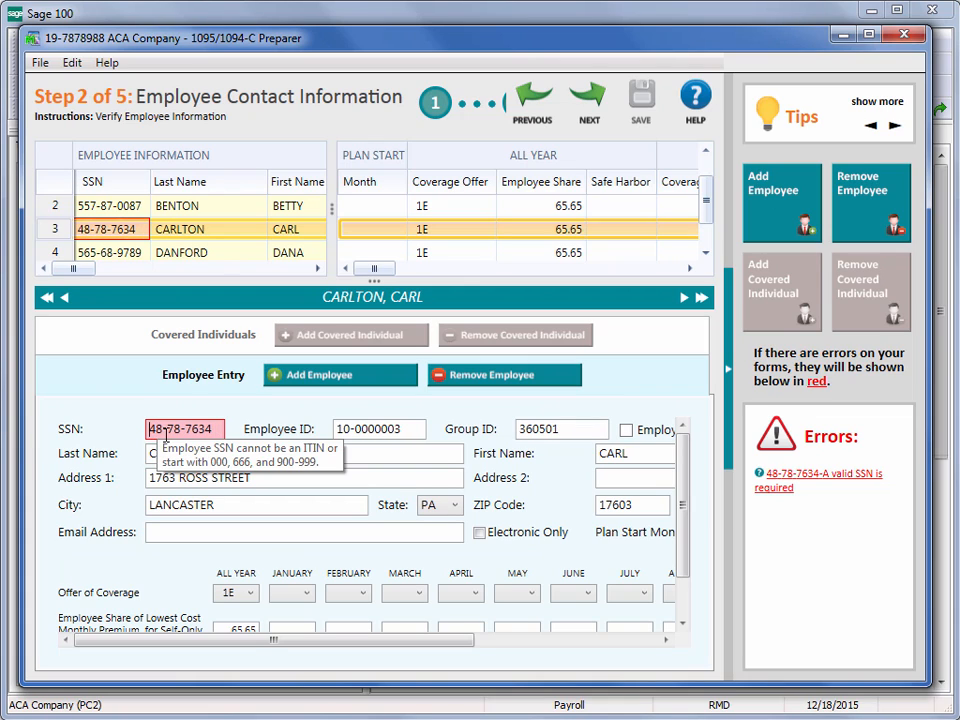
type("5")
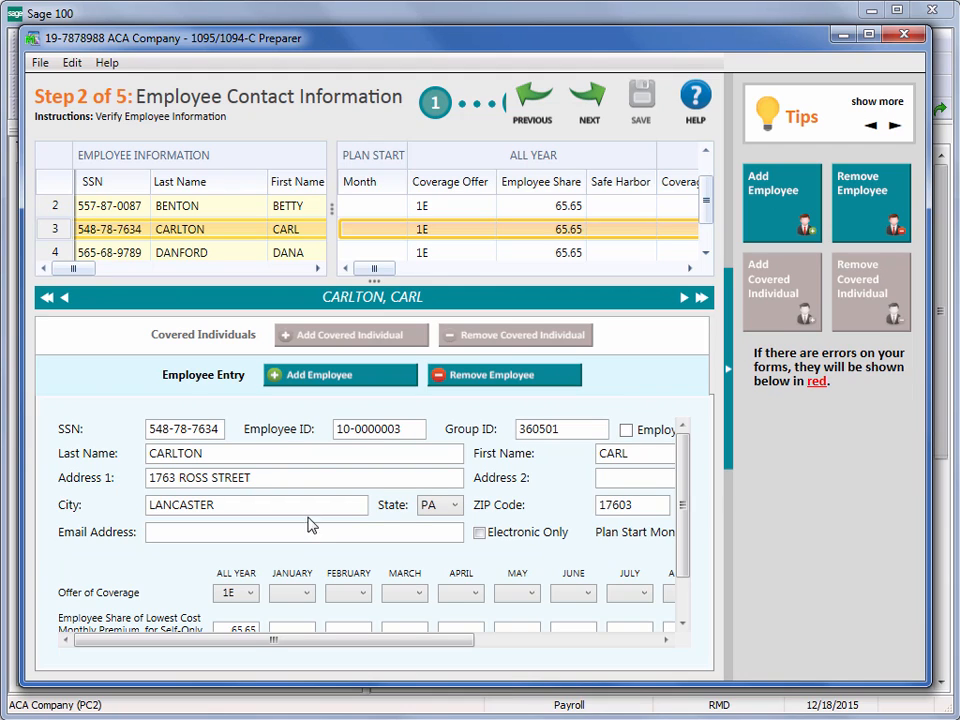
- Browse the employee records in order: the following one, the preceding one, the first, and the last
left_click(685, 298)
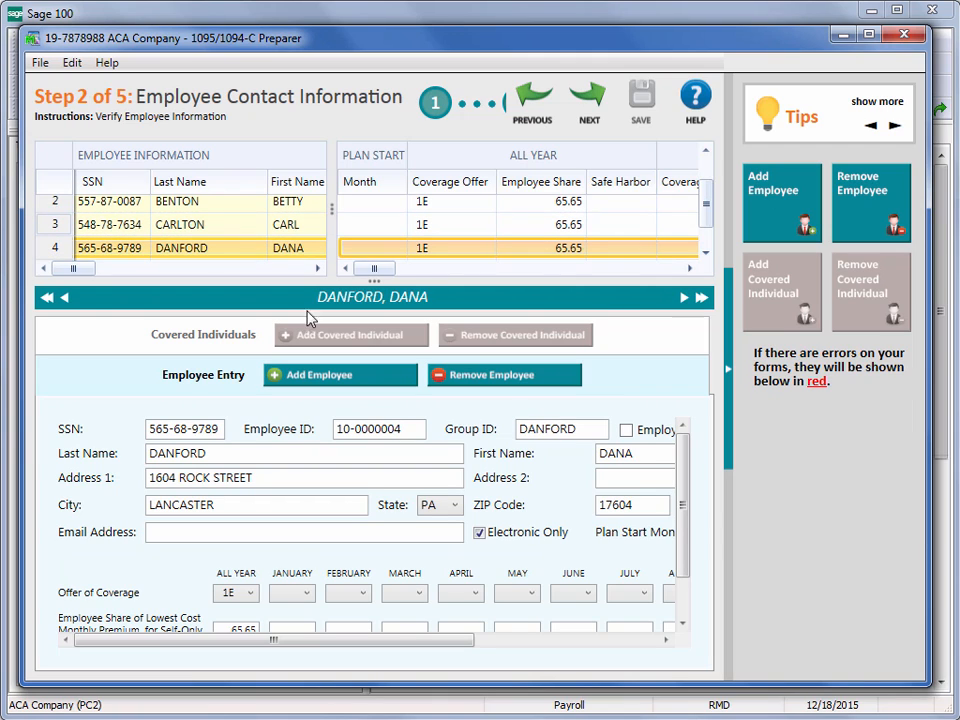
left_click(64, 298)
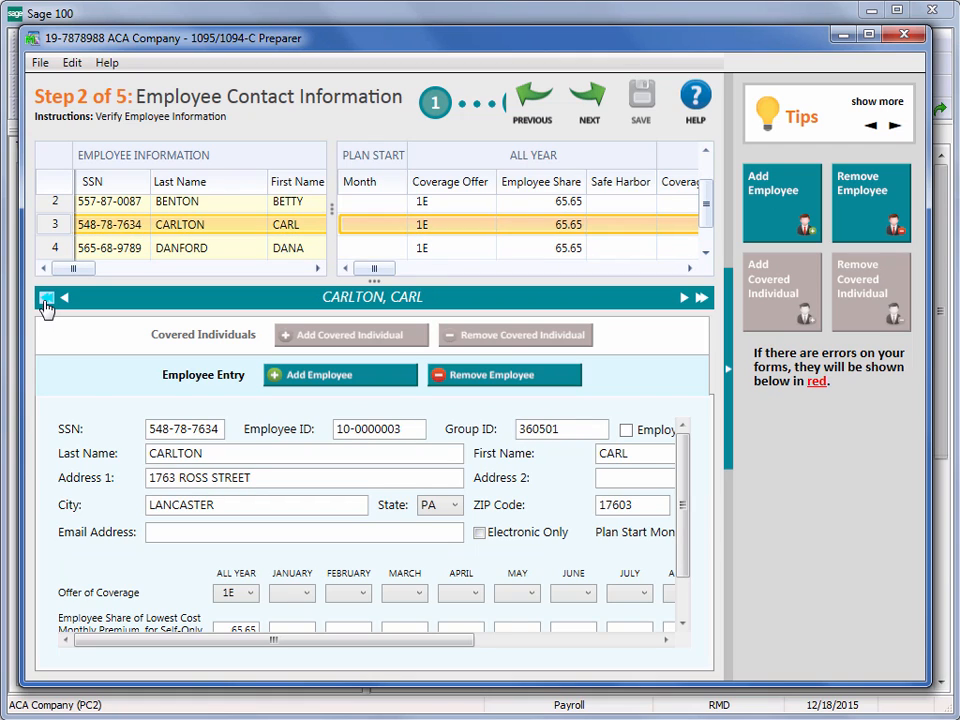
left_click(45, 300)
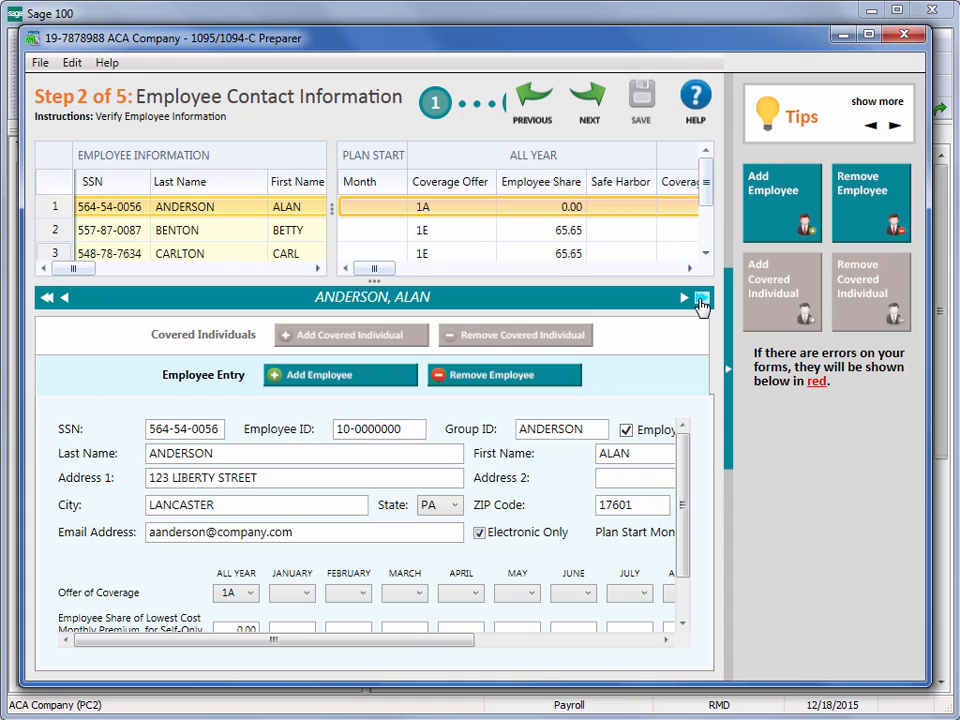
left_click(701, 299)
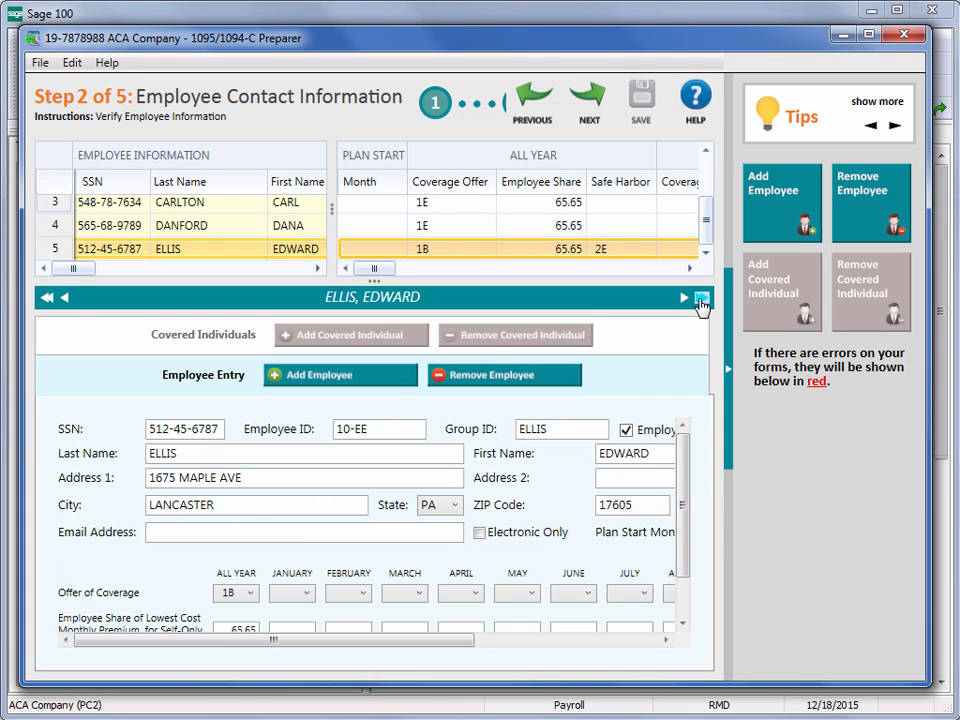
- Collapse the tips and errors pane, and enlarge the Employee Information section until all five employee rows fit
left_click(729, 375)
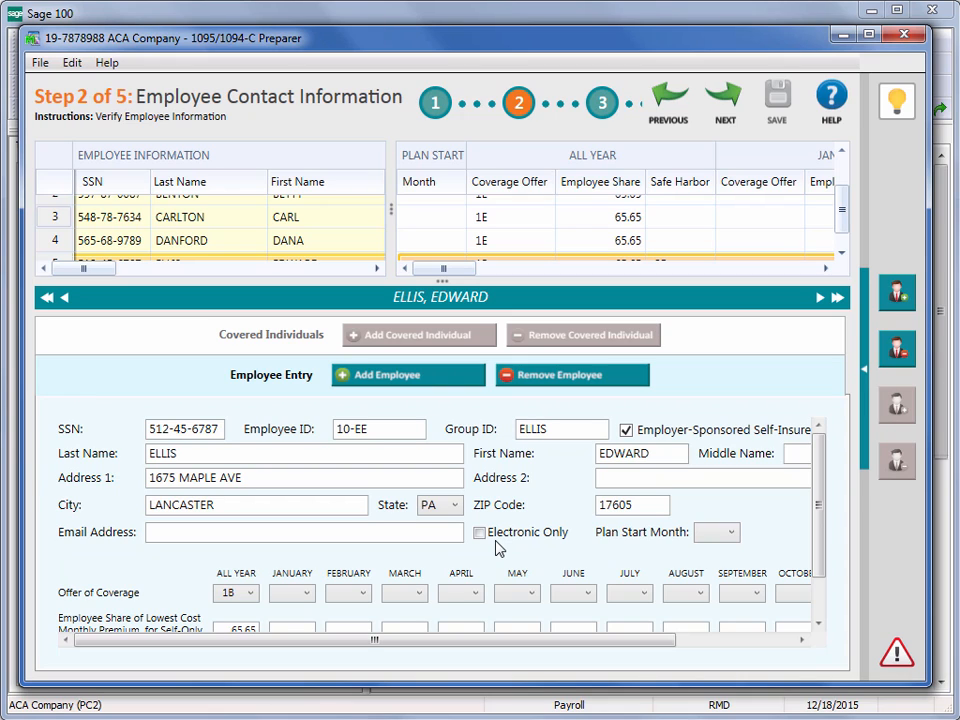
mouse_move(493, 540)
left_click_drag(390, 209, 628, 236)
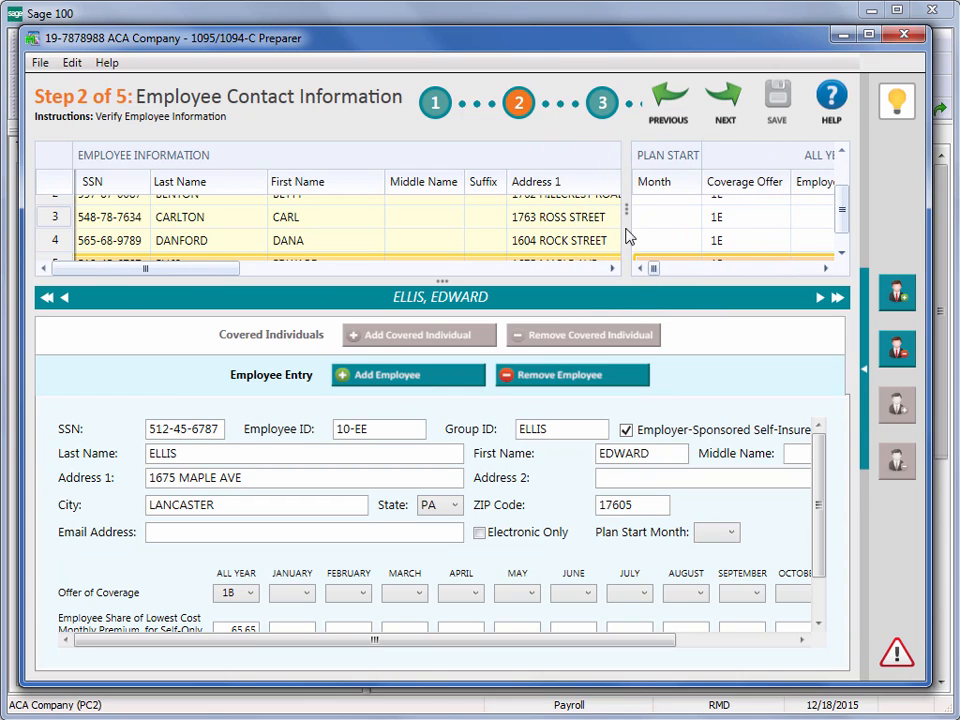
left_click(613, 269)
left_click(613, 269)
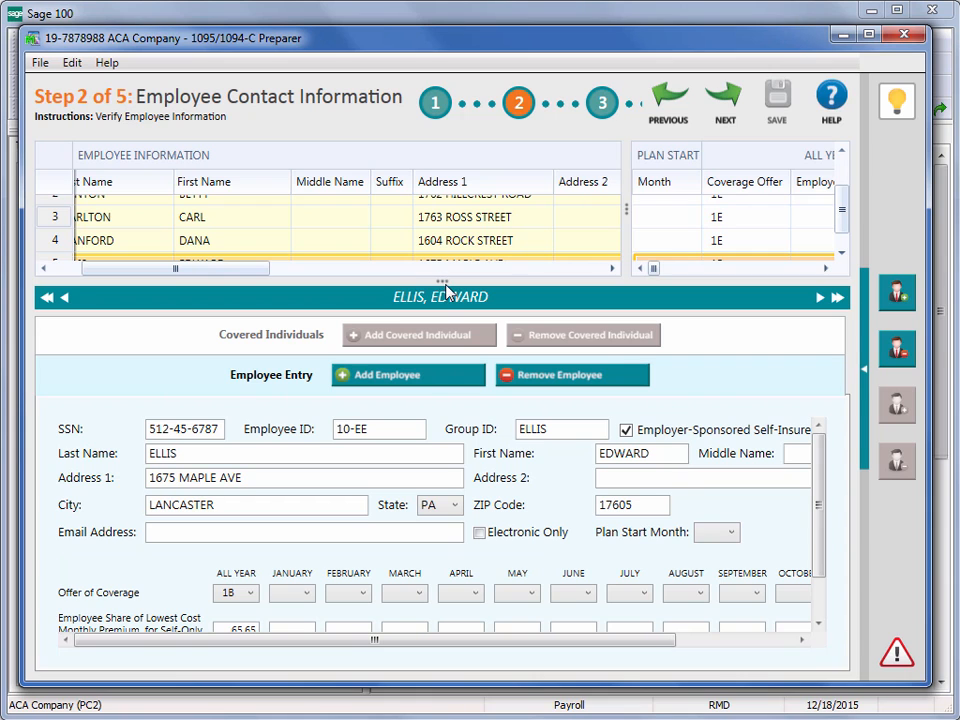
left_click_drag(442, 282, 443, 339)
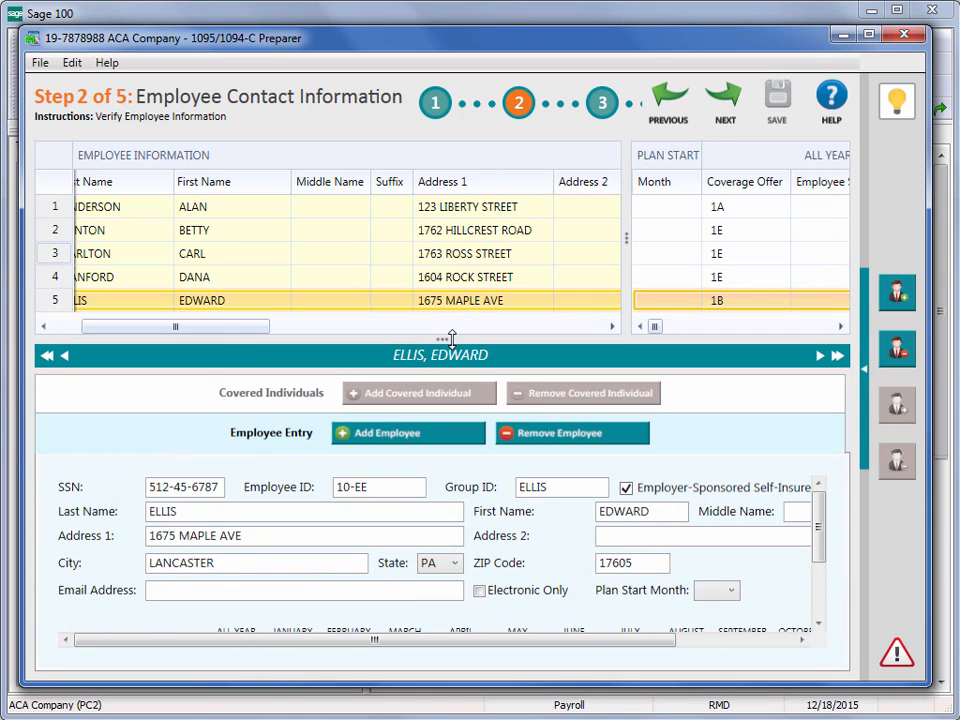
- Sort the employee rows by Group ID
left_click(612, 327)
left_click(612, 327)
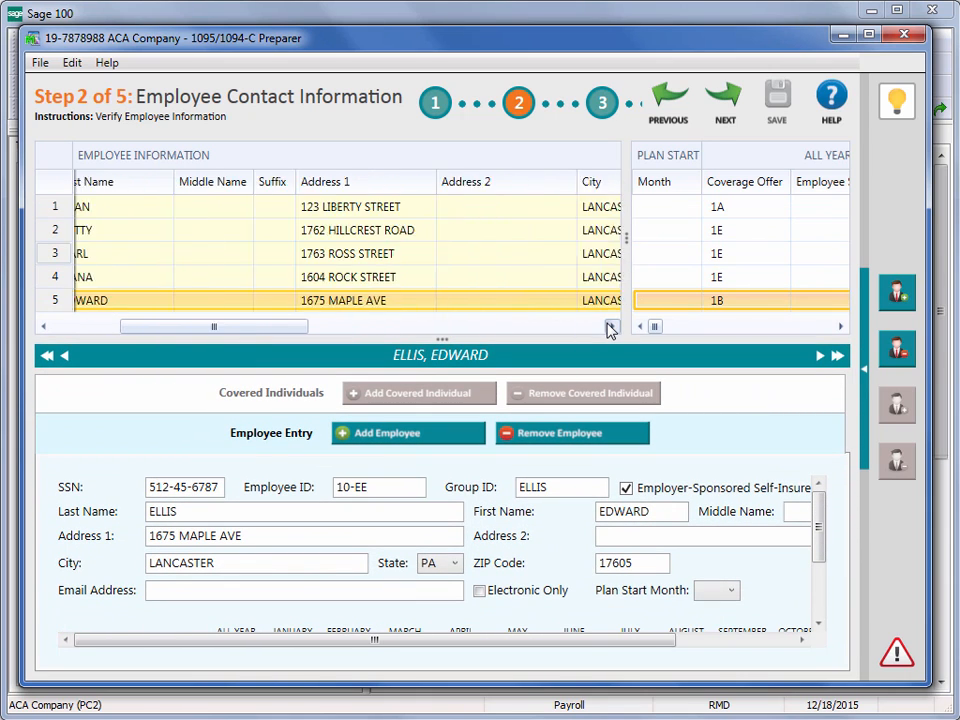
left_click(612, 327)
left_click(612, 327)
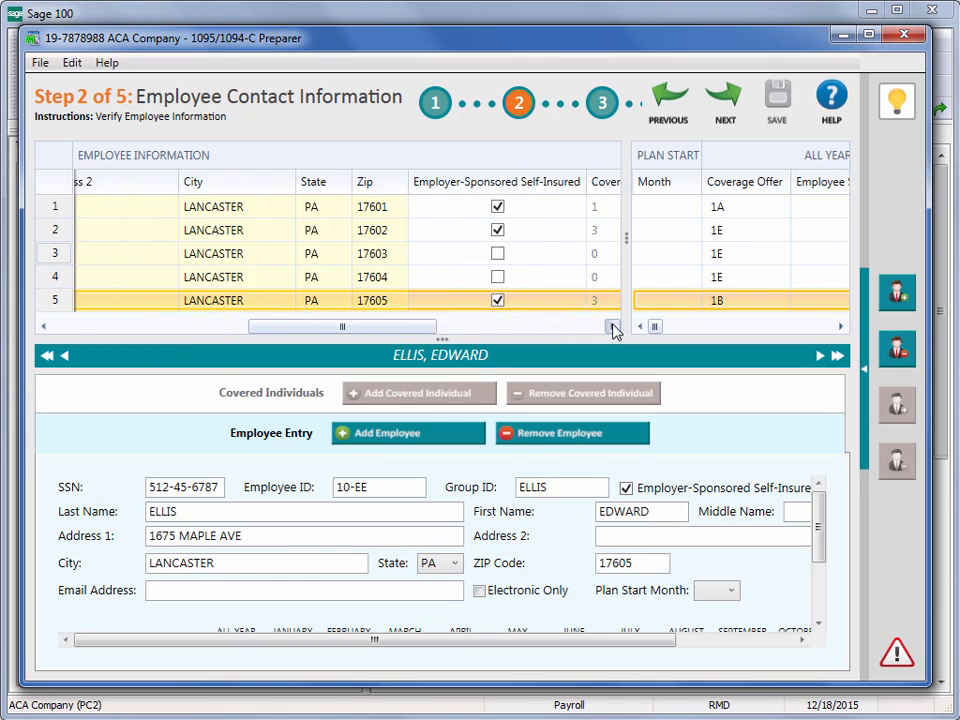
left_click(612, 327)
left_click(612, 327)
left_click(612, 327)
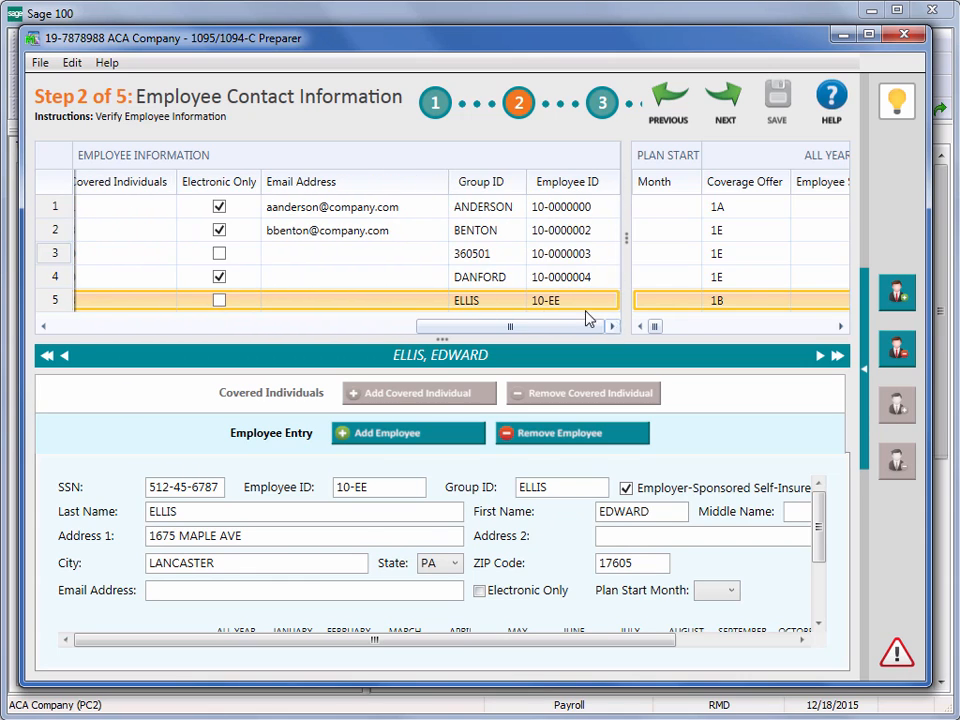
mouse_move(495, 190)
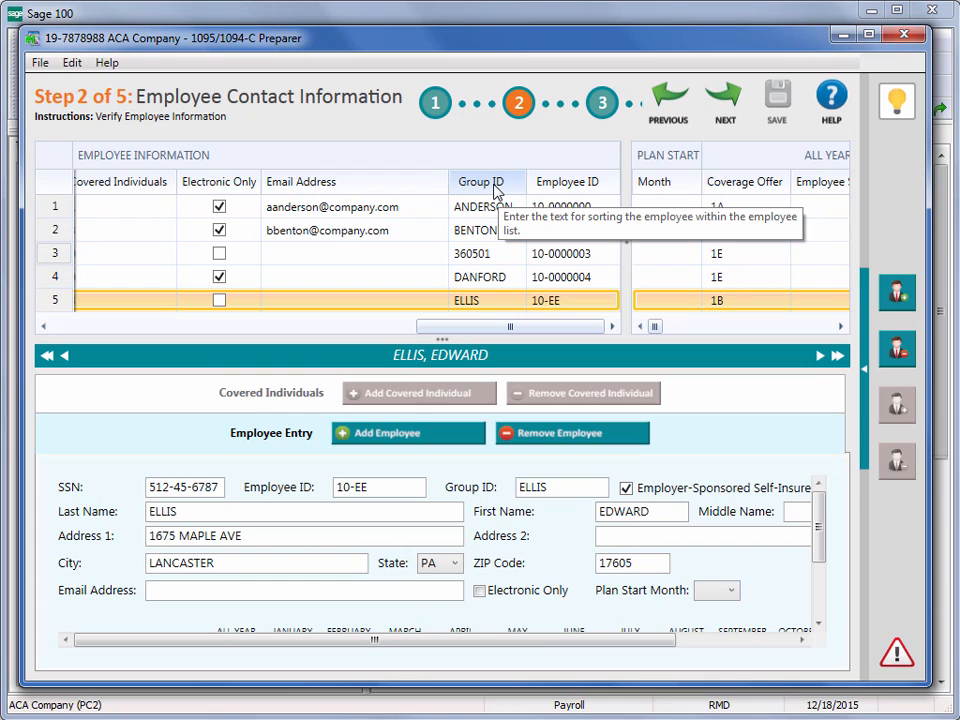
right_click(505, 188)
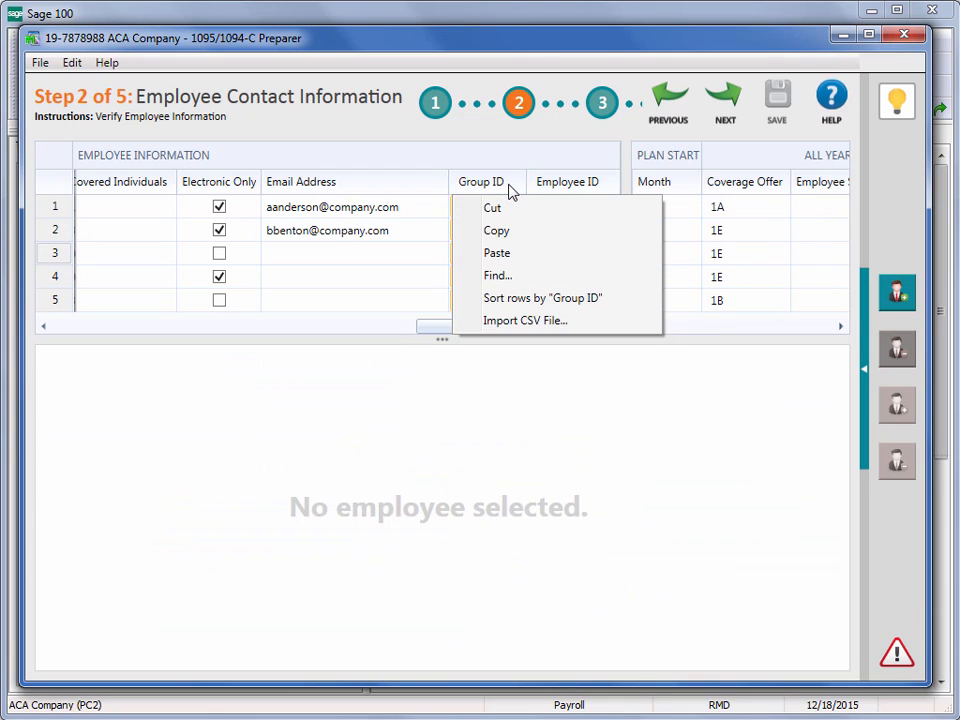
left_click(526, 300)
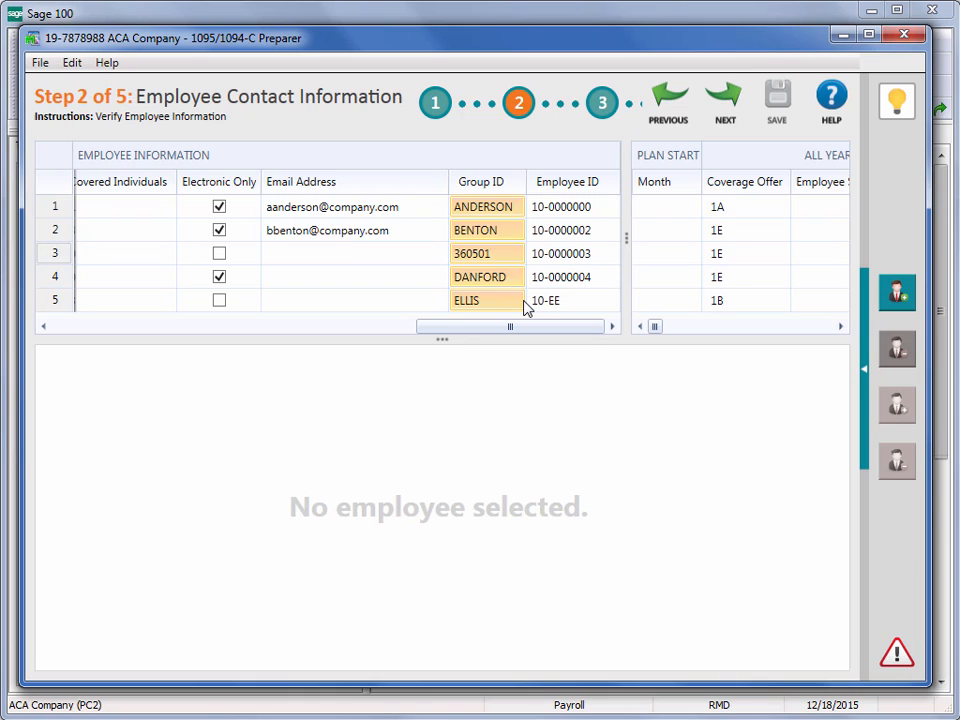
- Sort the employee rows by Employee ID, and run the general Sort rows command with the last employee selected
right_click(578, 188)
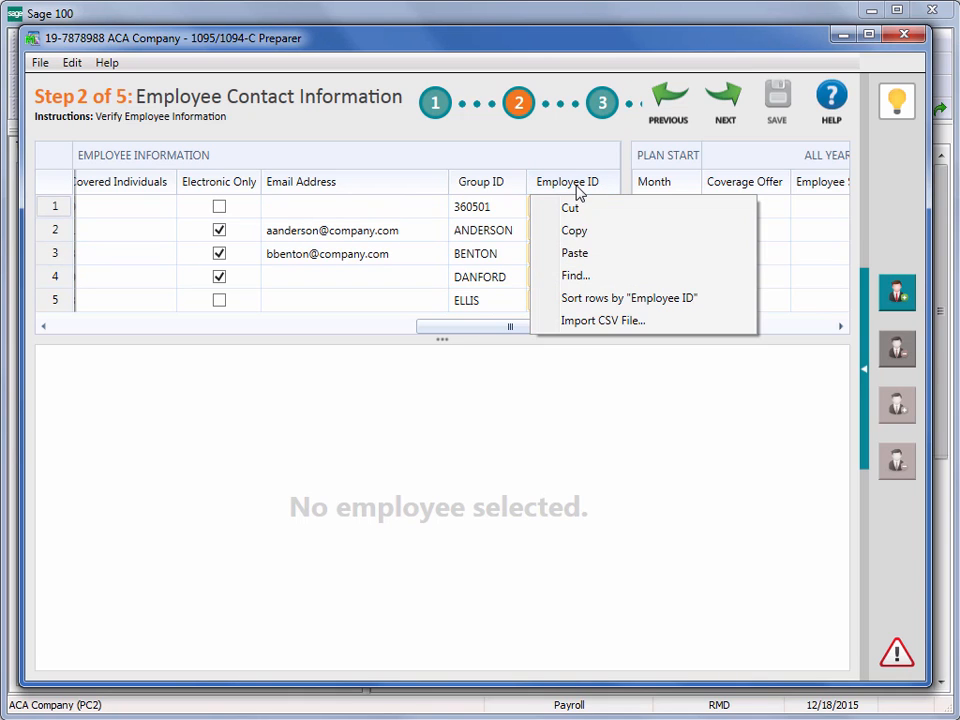
left_click(585, 298)
left_click_drag(545, 330, 113, 358)
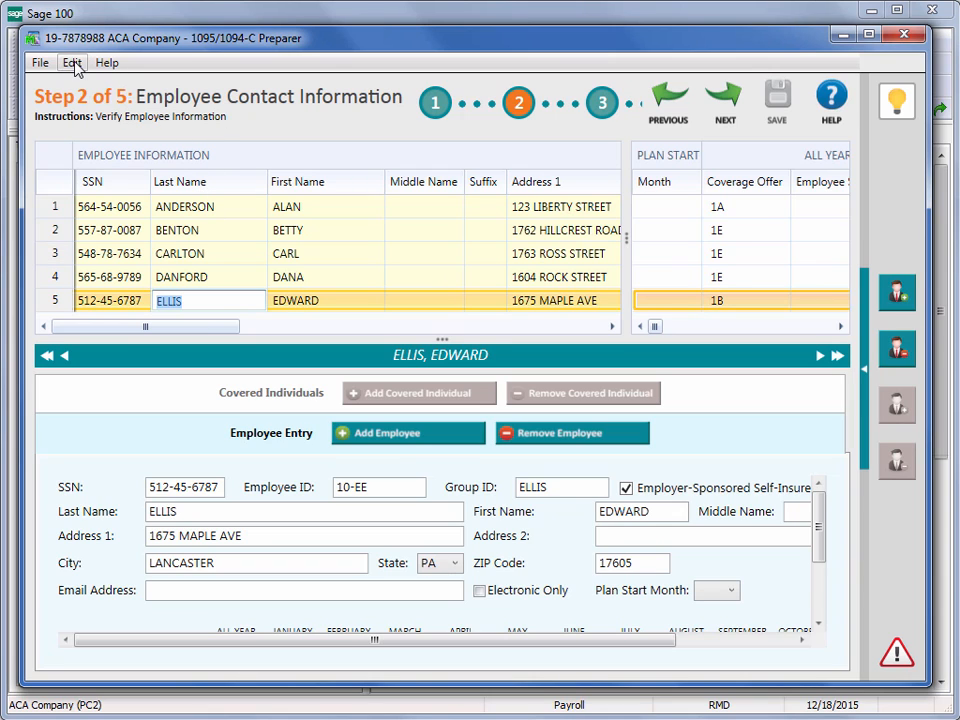
left_click(72, 63)
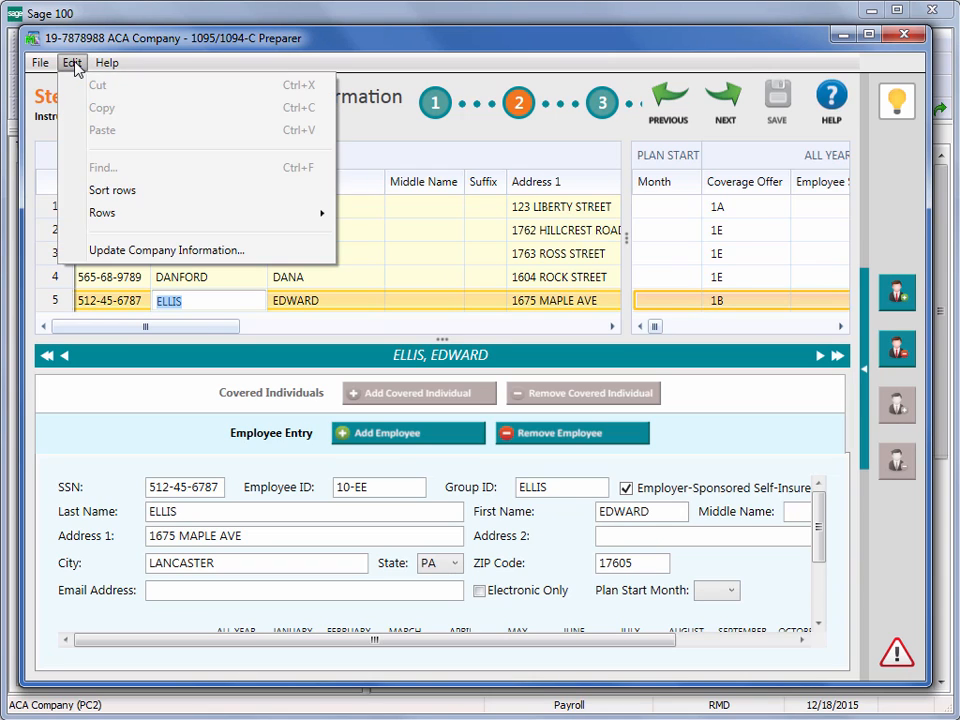
left_click(115, 190)
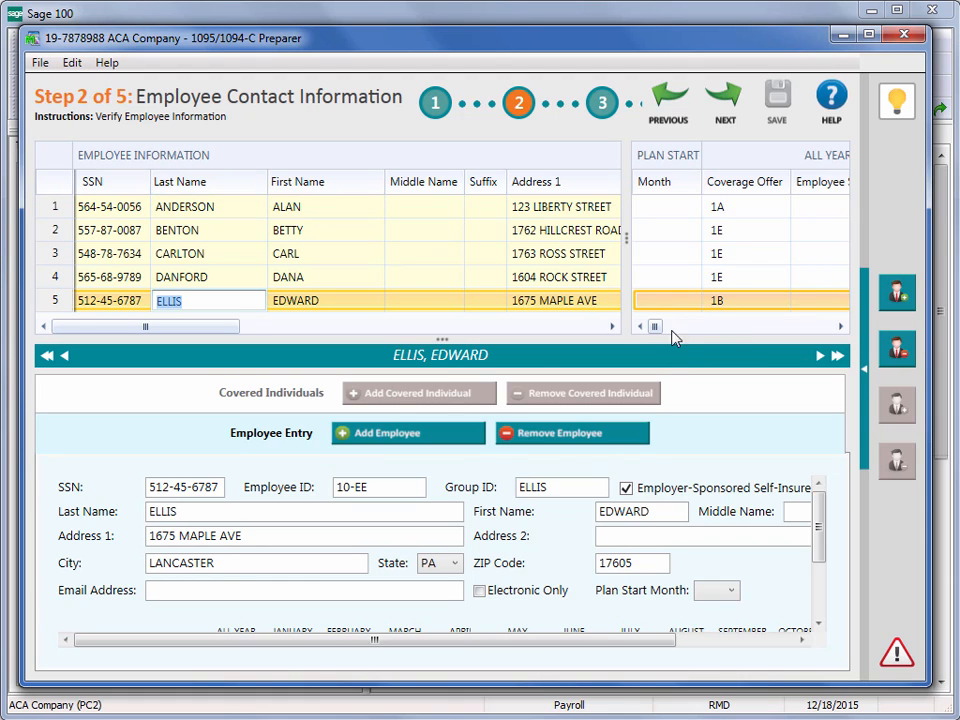
- Check the Email Address column's description and its Import CSV File option without importing, and select the first employee
left_click_drag(611, 326, 611, 326)
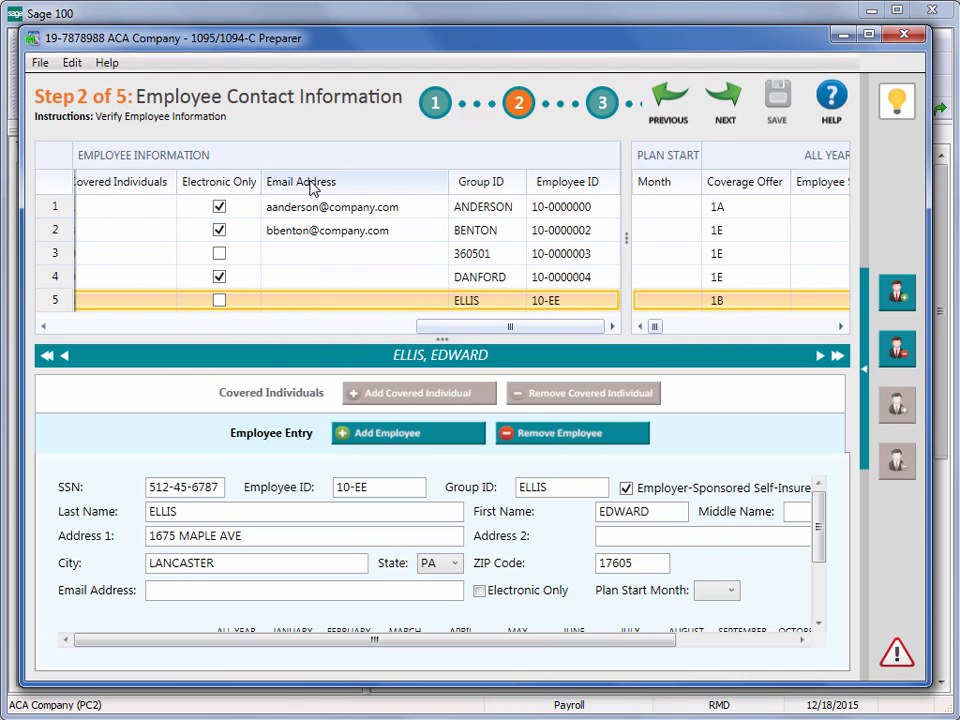
mouse_move(312, 184)
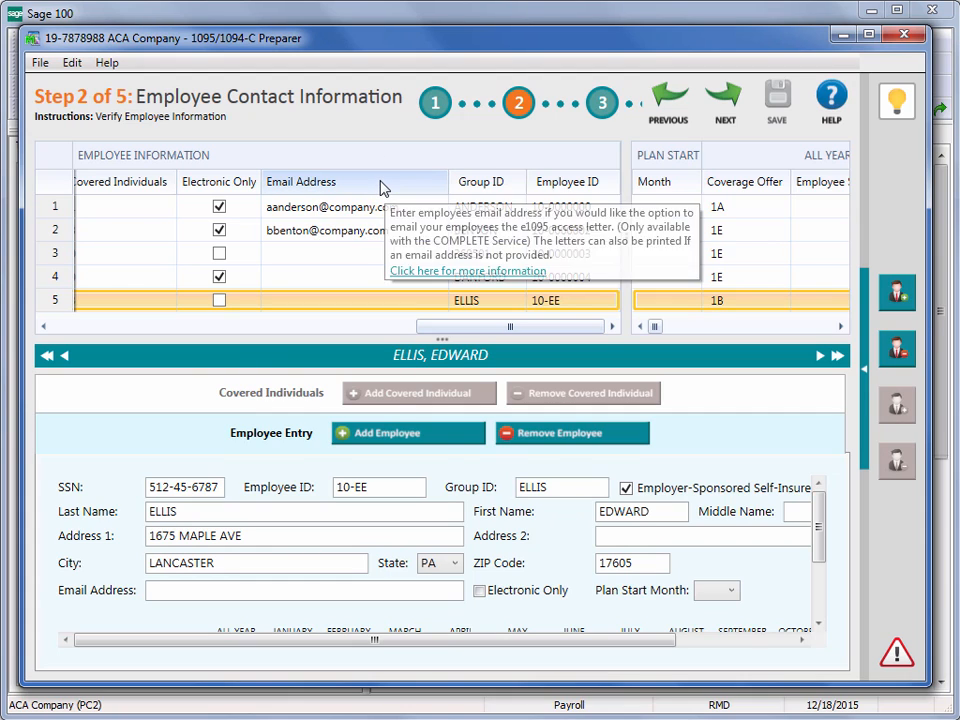
right_click(380, 188)
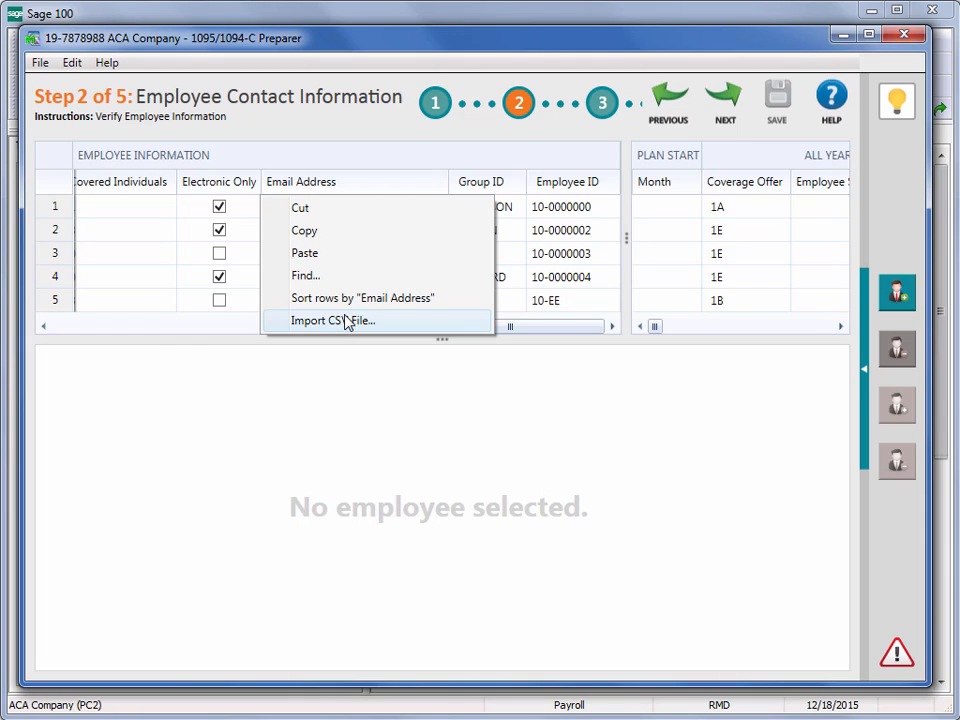
left_click(363, 153)
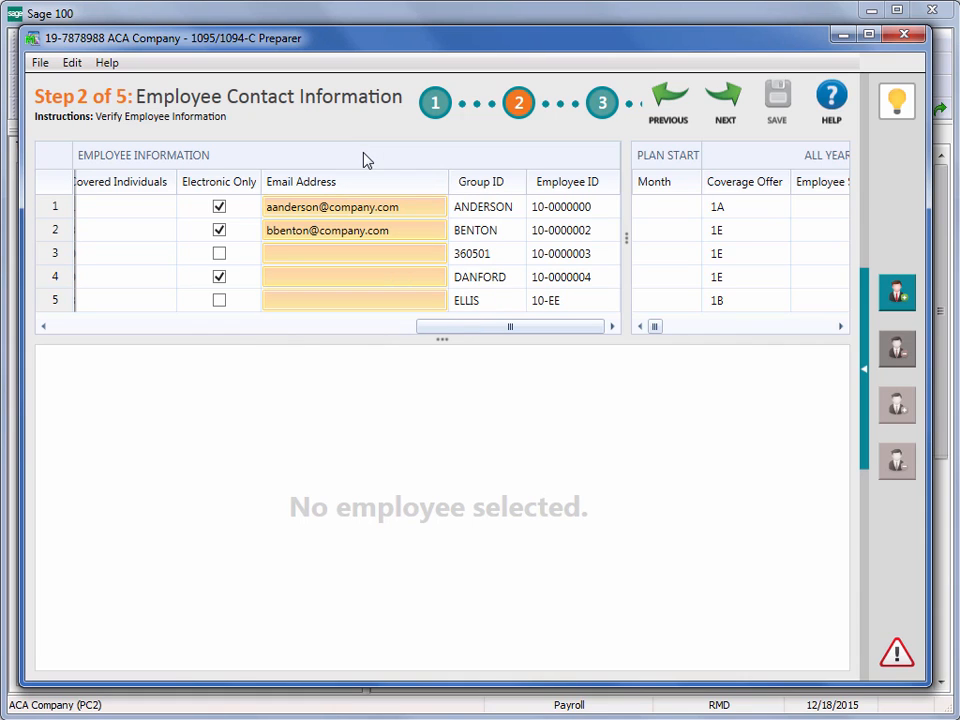
left_click(420, 210)
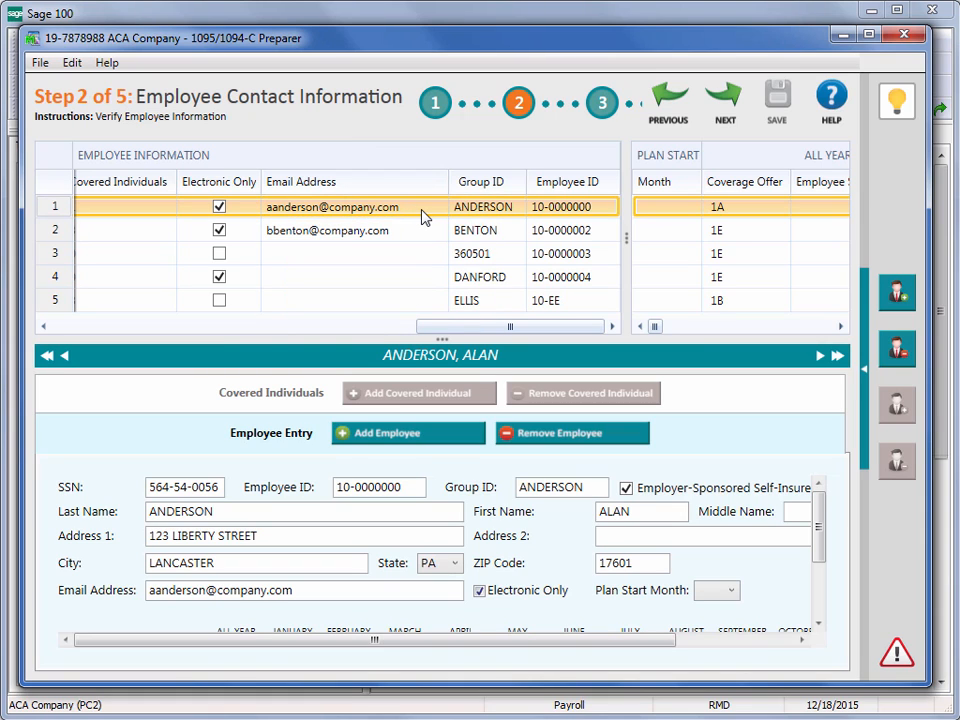
- Advance to Employee Covered Individuals and enter a date of birth for the second covered individual of the employee in row 2
left_click(733, 93)
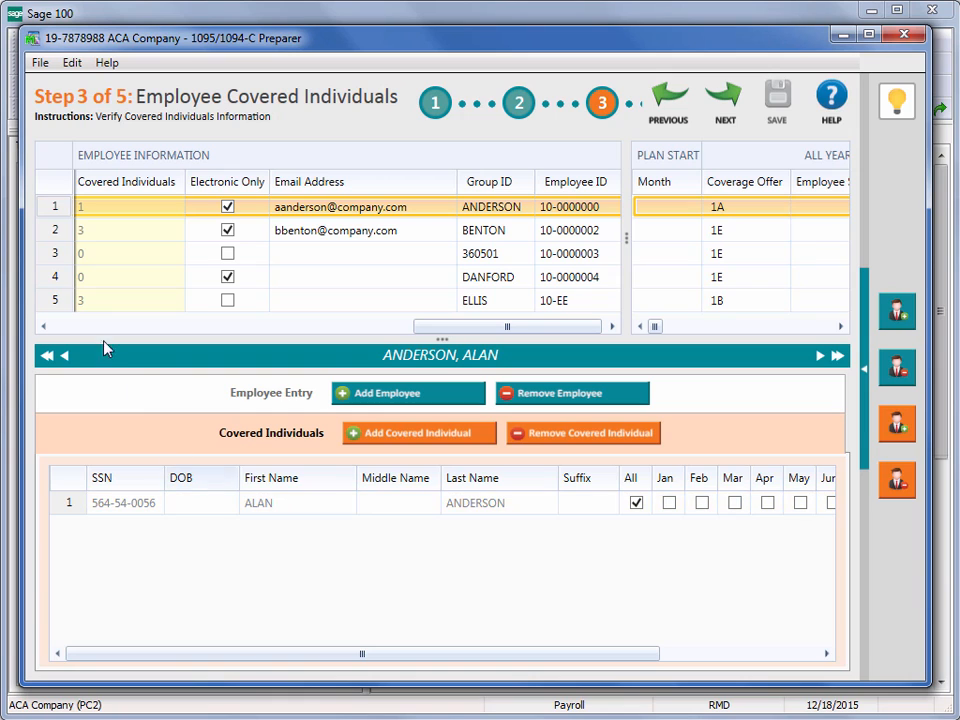
left_click(58, 236)
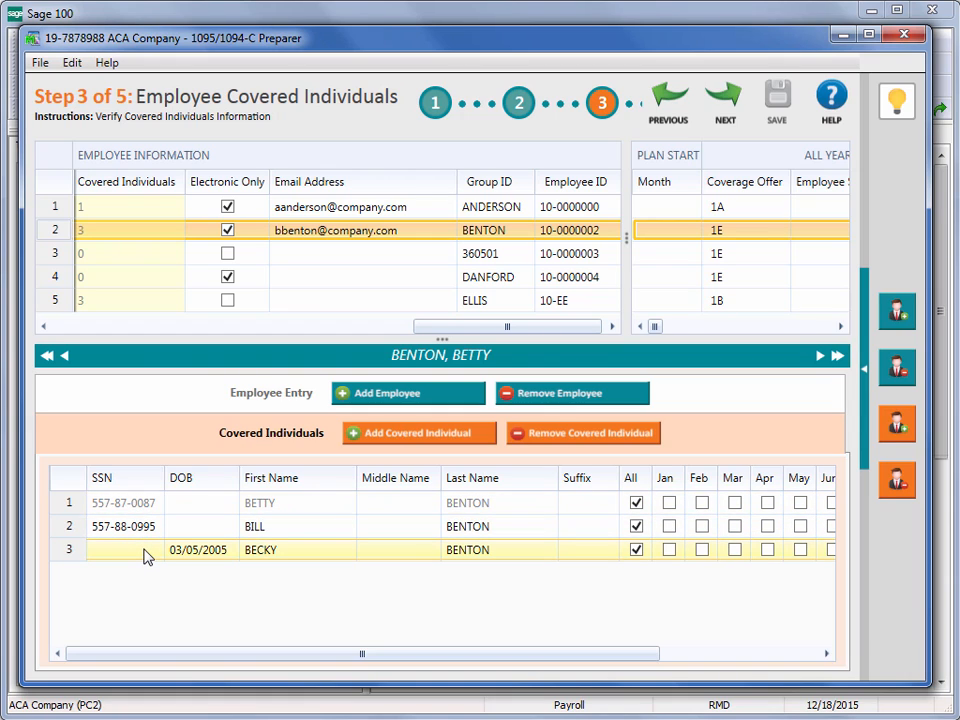
left_click(180, 527)
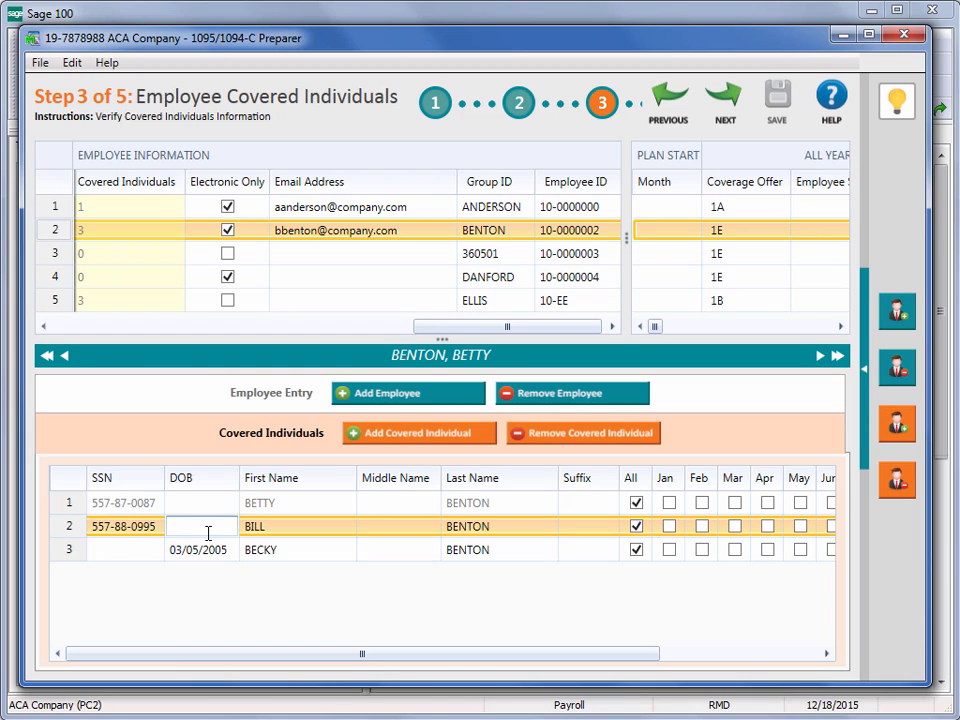
type("11/23/1990")
key("Return")
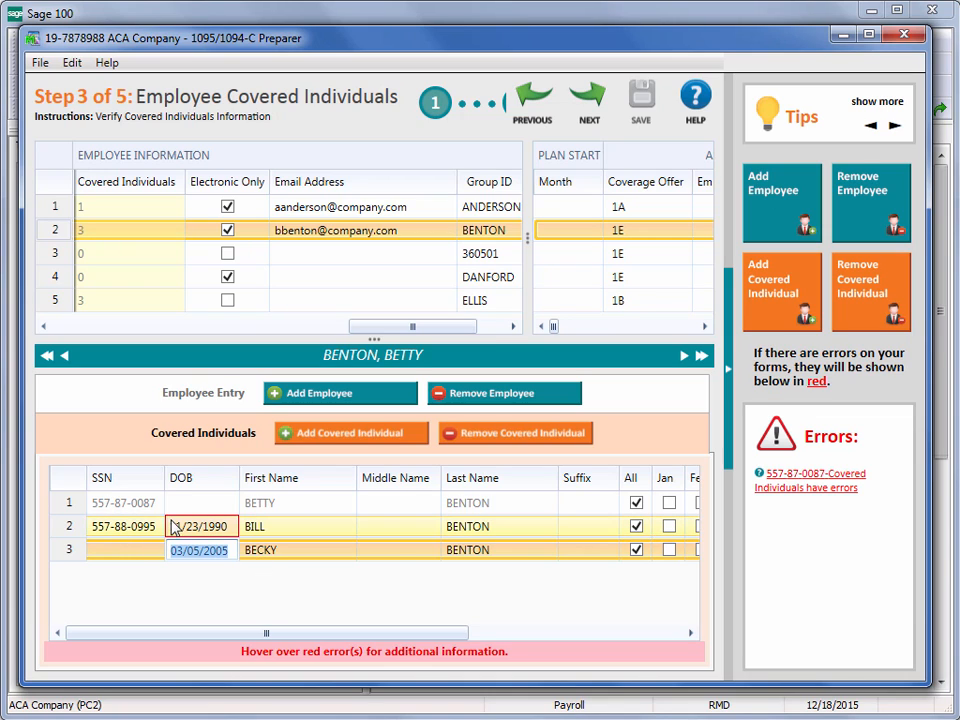
- Clear the flagged date of birth for the second covered individual of the employee in row 2
mouse_move(215, 529)
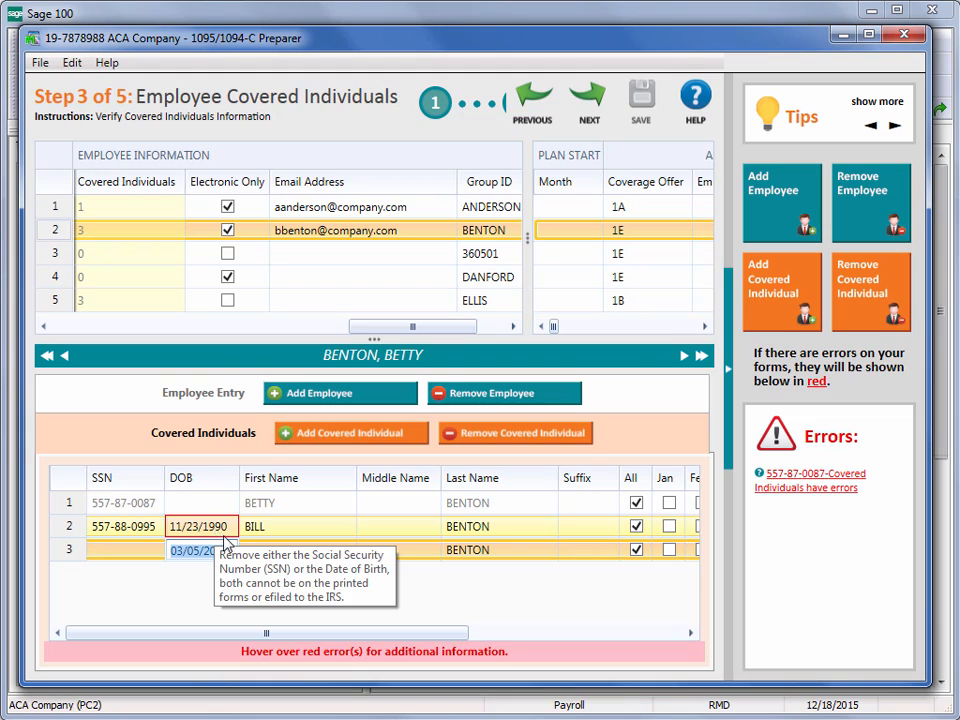
left_click(826, 481)
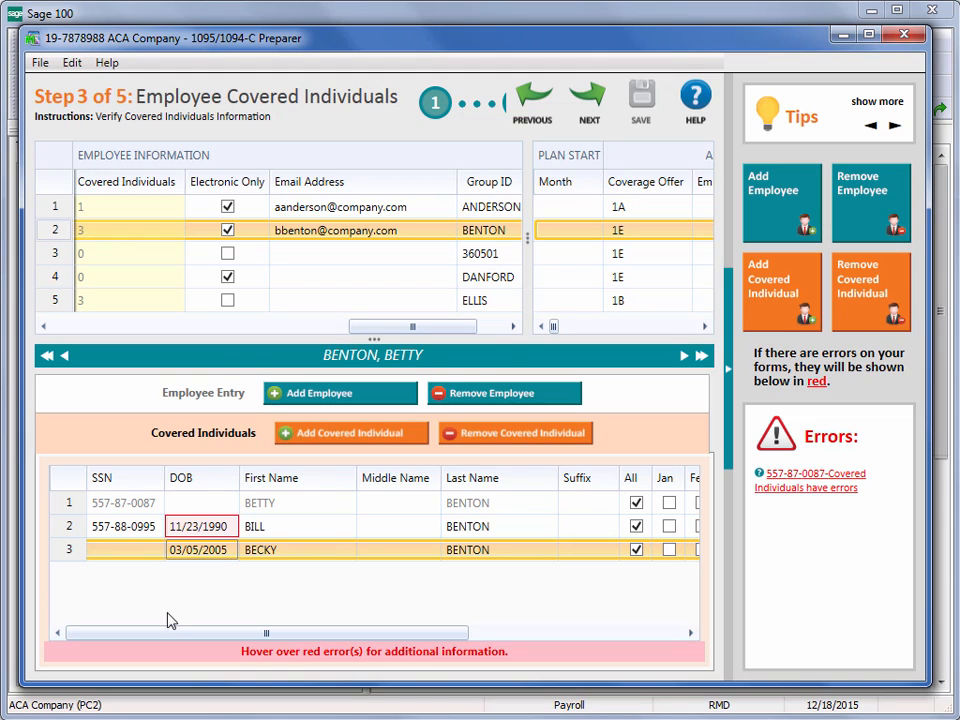
mouse_move(230, 550)
left_click(208, 526)
left_click(230, 535)
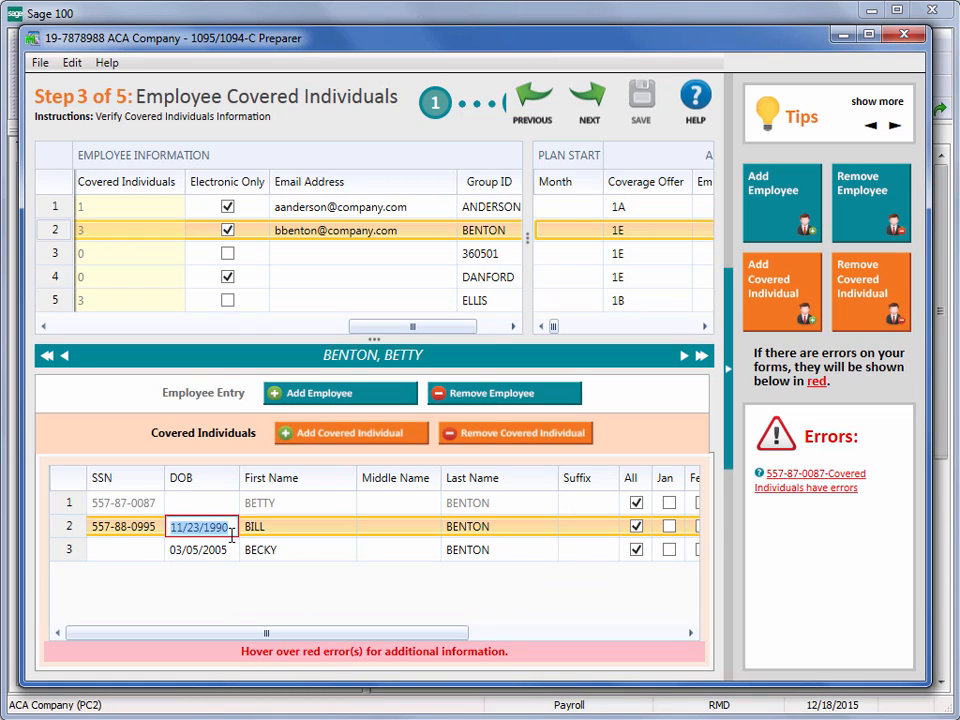
key("Delete")
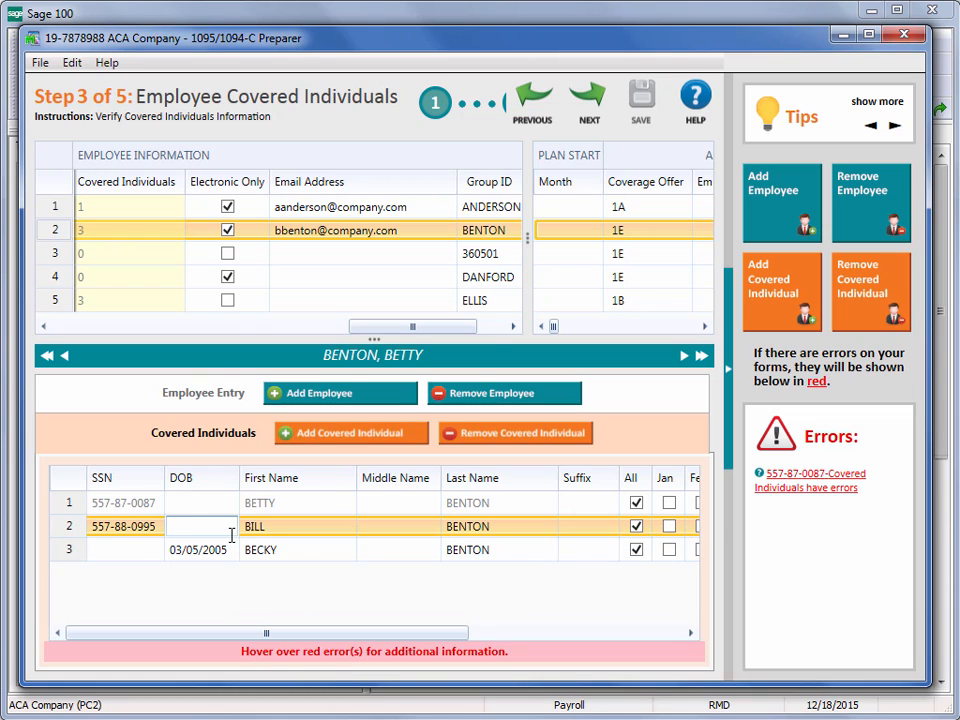
key("Tab")
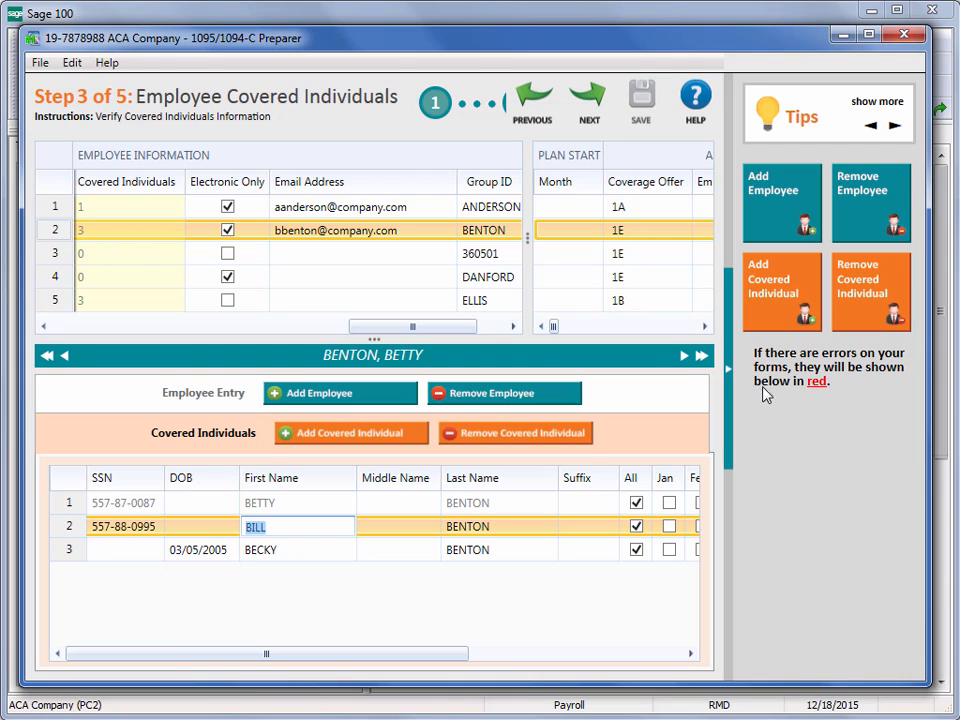
- Collapse the tips pane, view the selected employee's Employee Entry details, and return to the Covered Individuals list
left_click(727, 372)
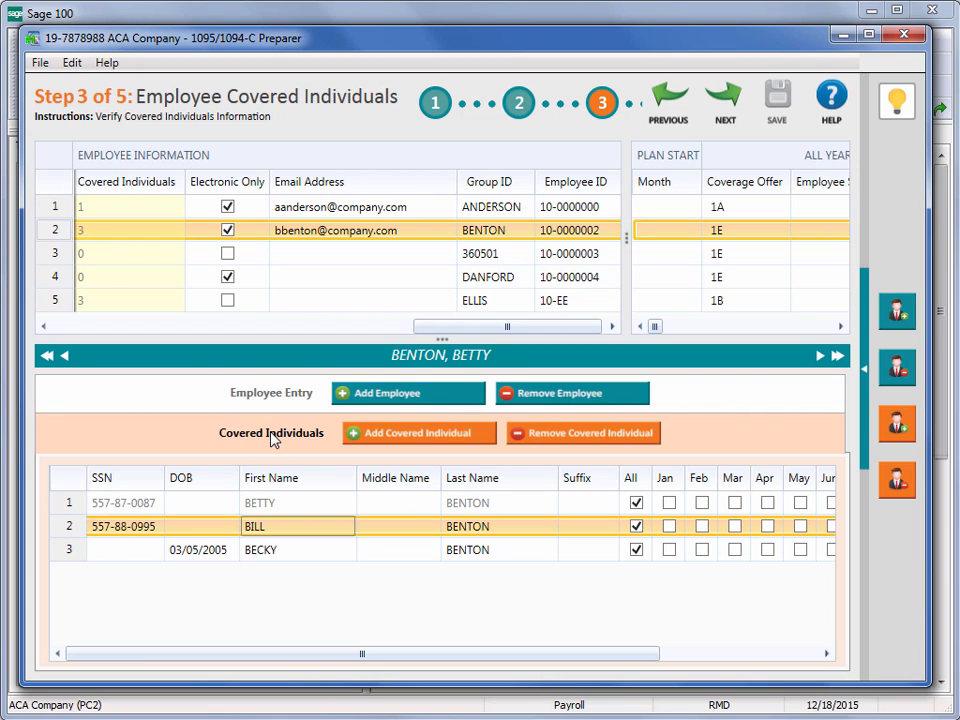
left_click(272, 397)
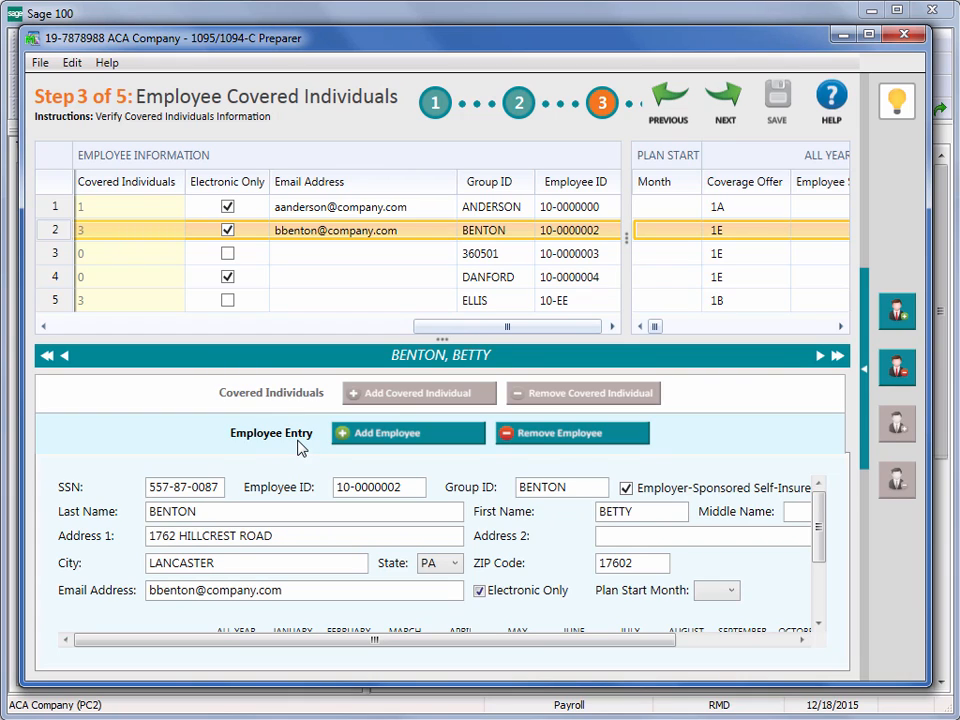
left_click(272, 394)
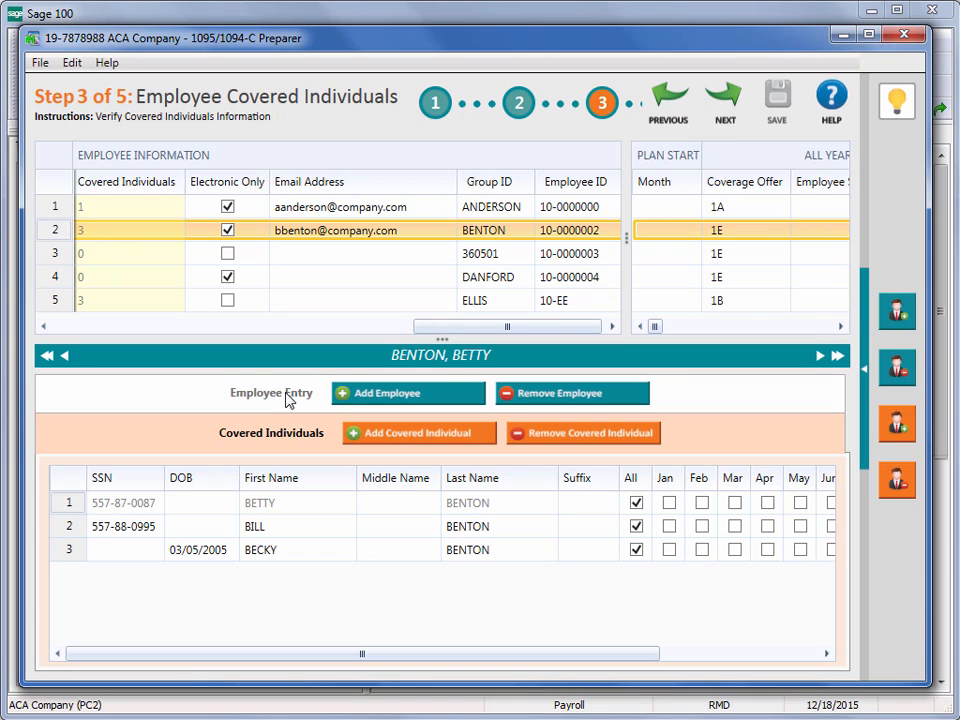
- Advance to Employee Electronic Delivery and enter the email address for the employee in row 4
left_click(727, 100)
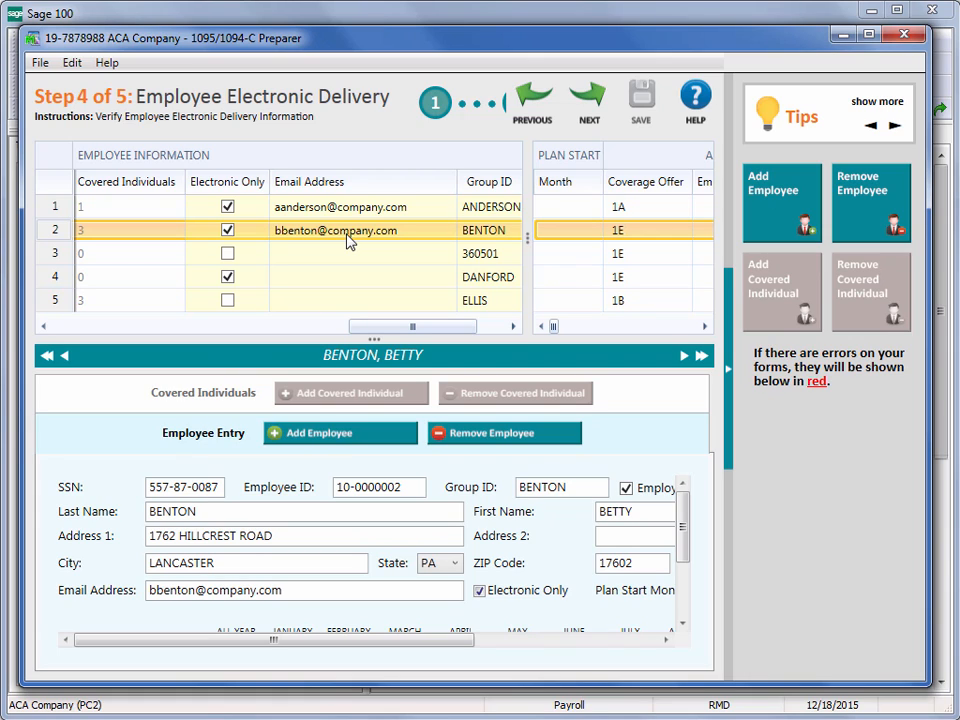
left_click(357, 280)
key("Tab")
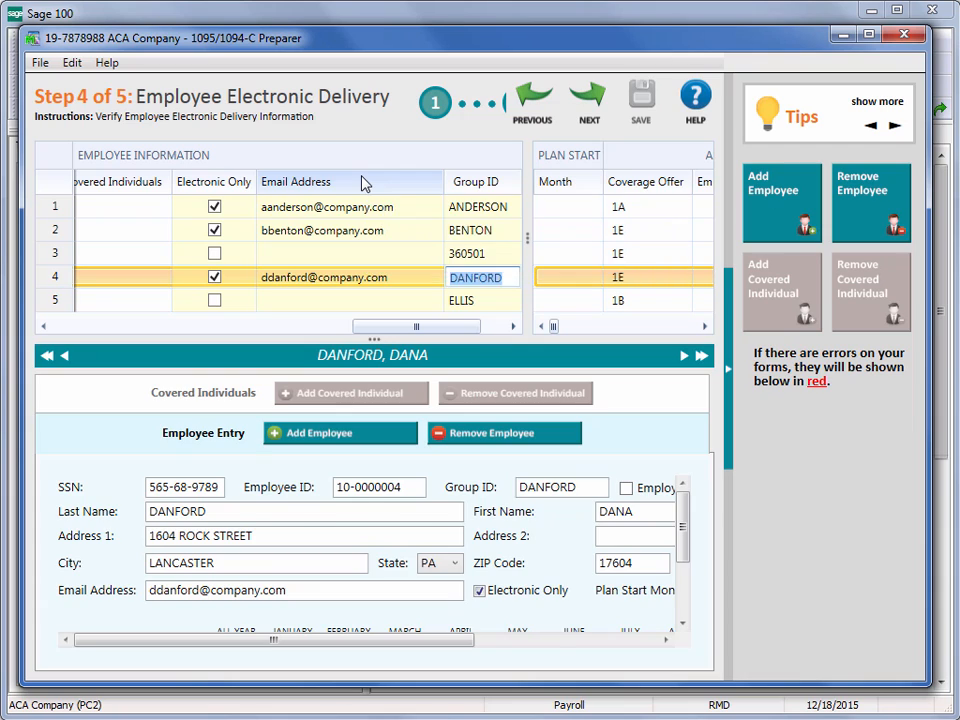
- Check the Email Address column's Import CSV File option without importing, and reselect the employee in row 4
right_click(364, 181)
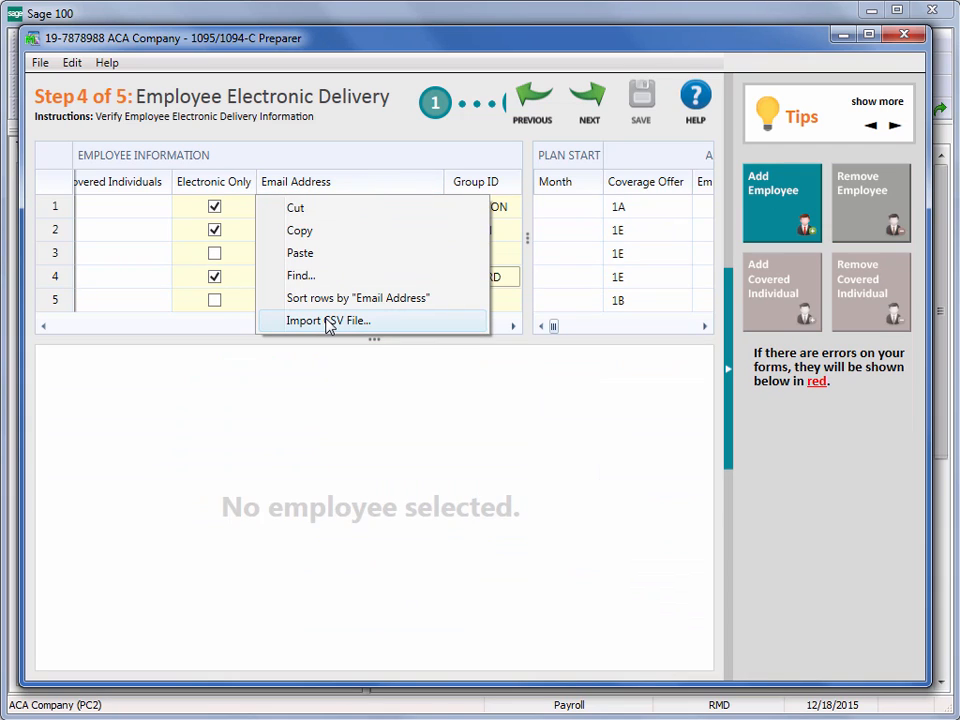
left_click(363, 157)
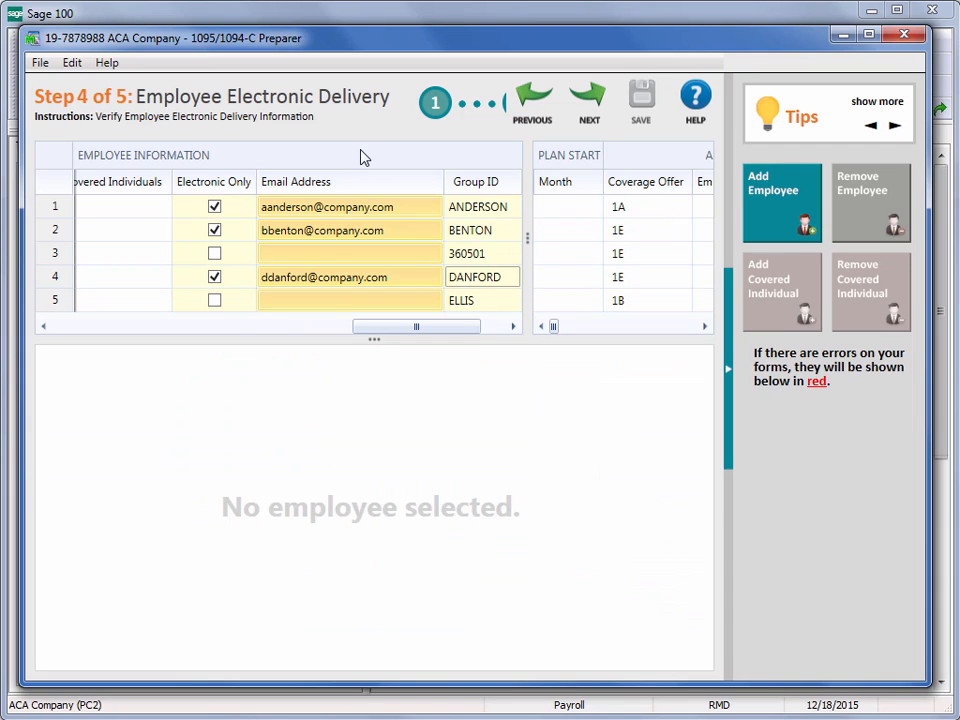
left_click(66, 277)
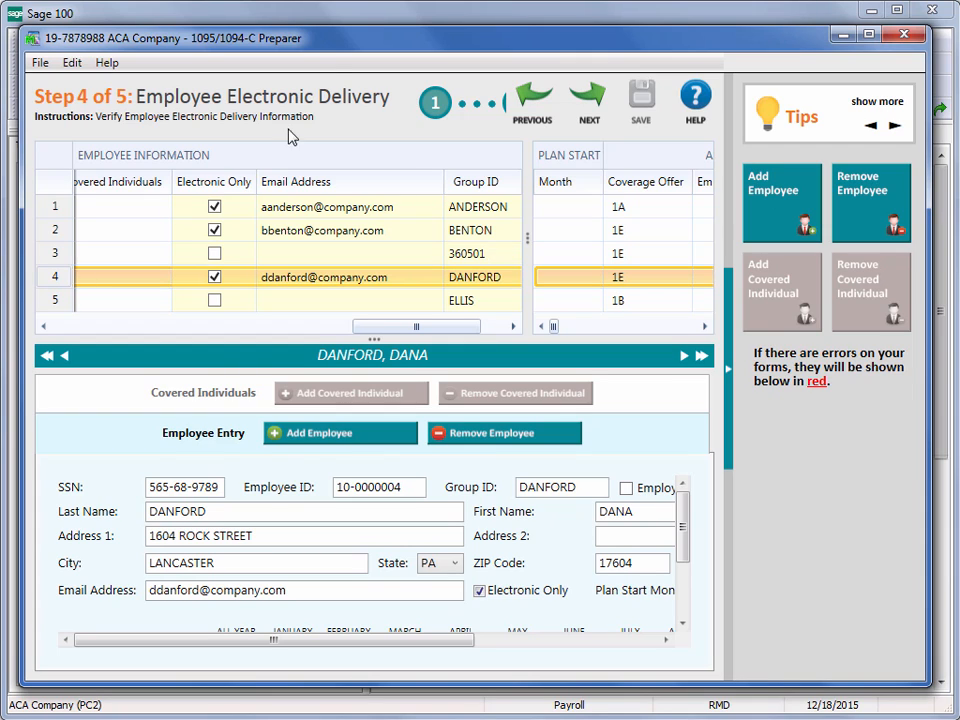
- Advance to Employee Coverage, go to the flagged coverage error, and clear the all-year Employee Share for the employee in row 1
left_click(589, 95)
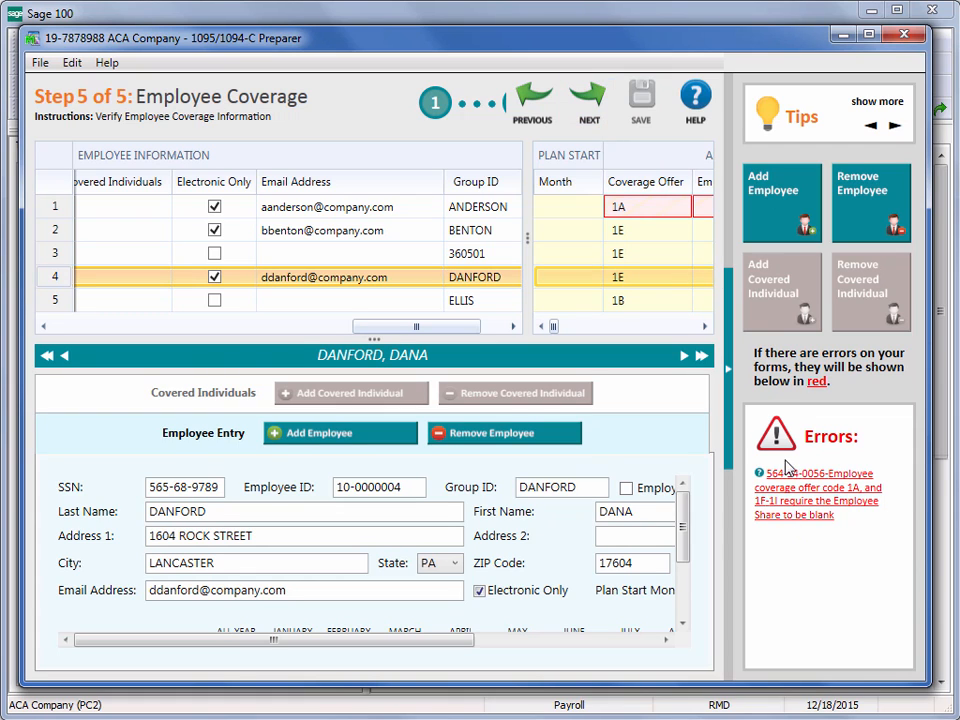
left_click(799, 488)
left_click(728, 372)
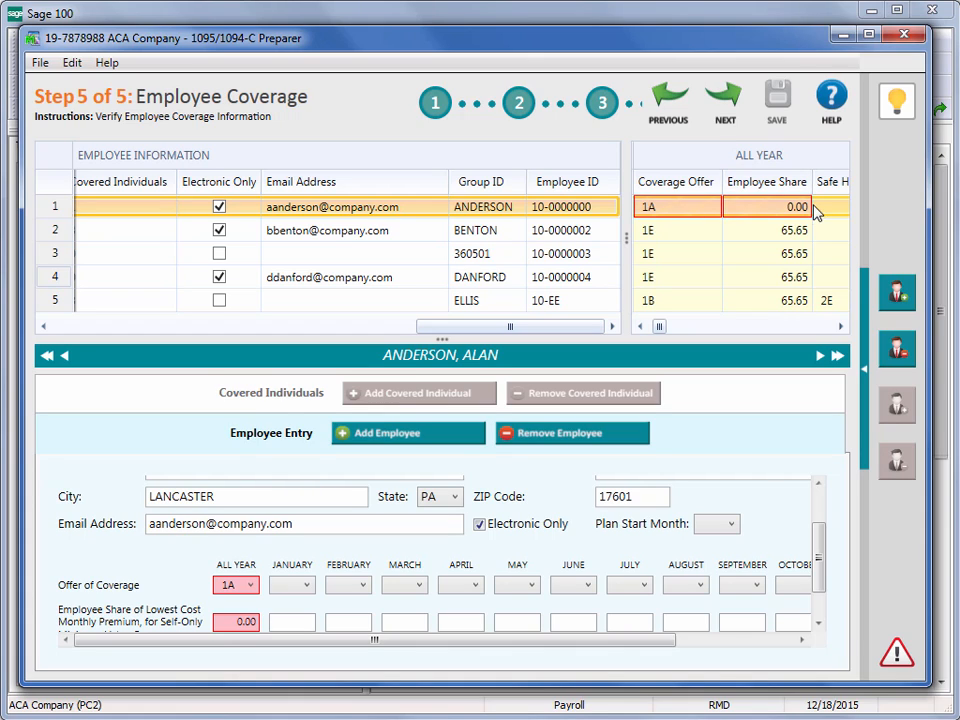
mouse_move(800, 207)
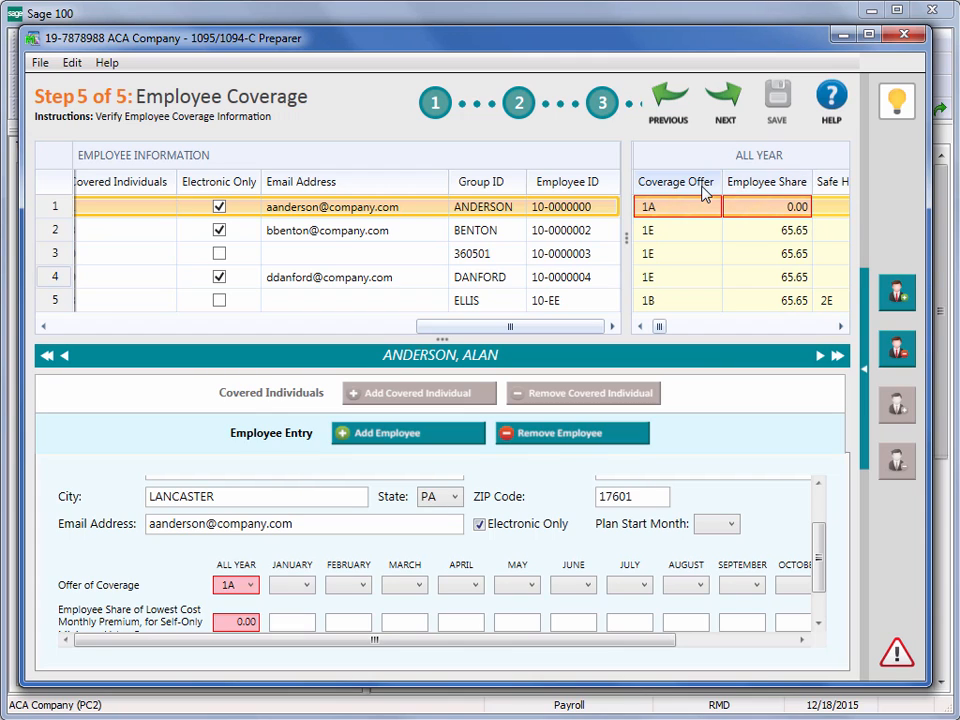
left_click(810, 208)
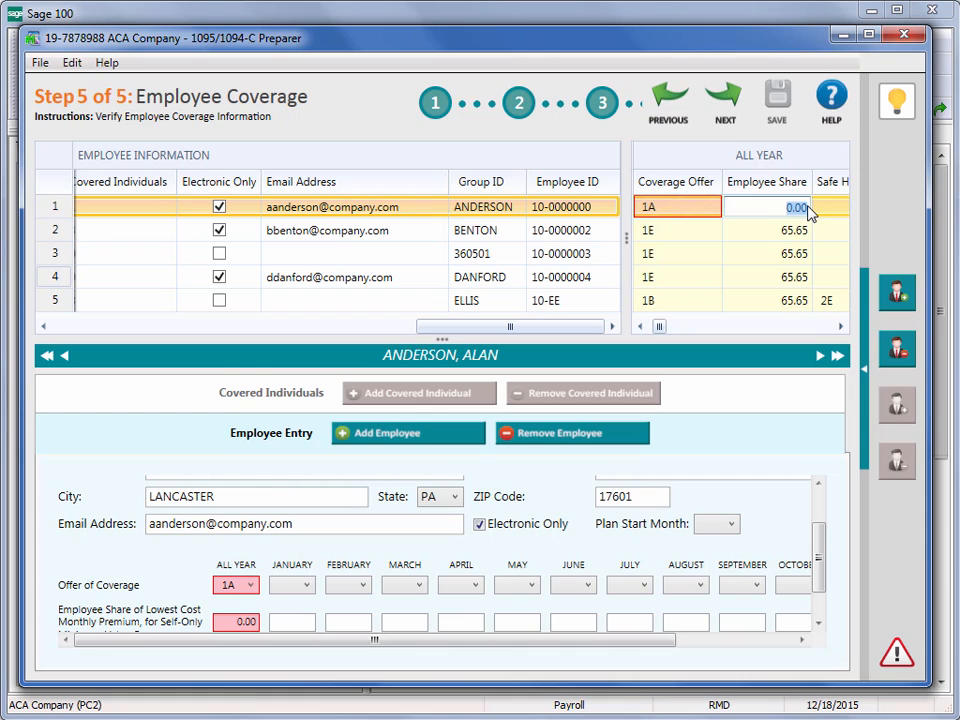
key("BackSpace")
key("Tab")
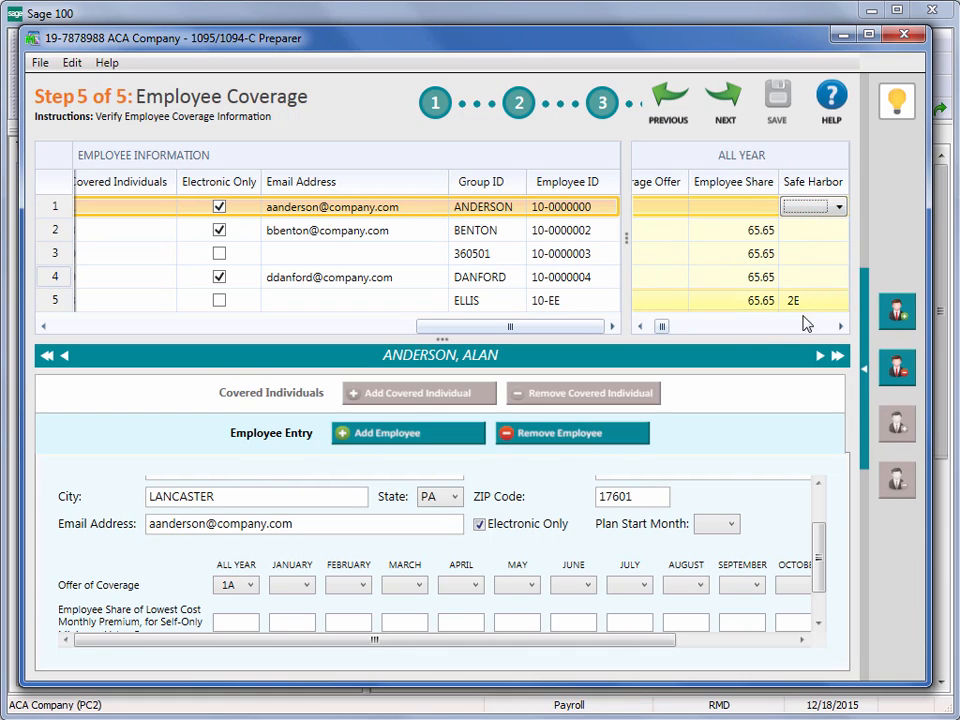
- Widen the coverage side of the grid and examine the all-year and monthly coverage fields of the employee in row 1
left_click(640, 326)
left_click(640, 326)
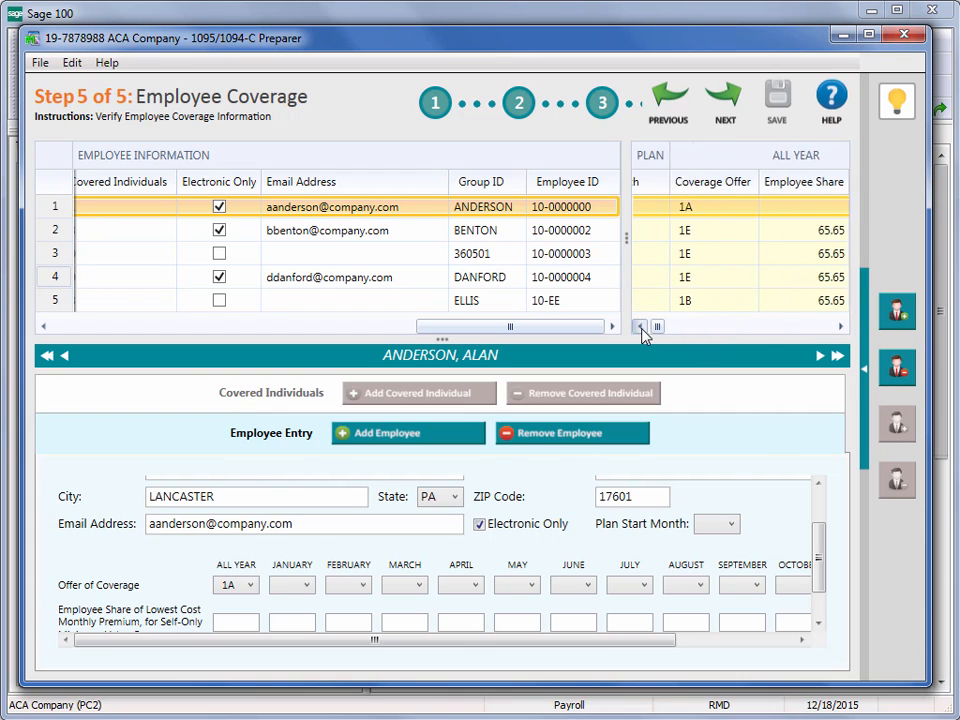
left_click(842, 327)
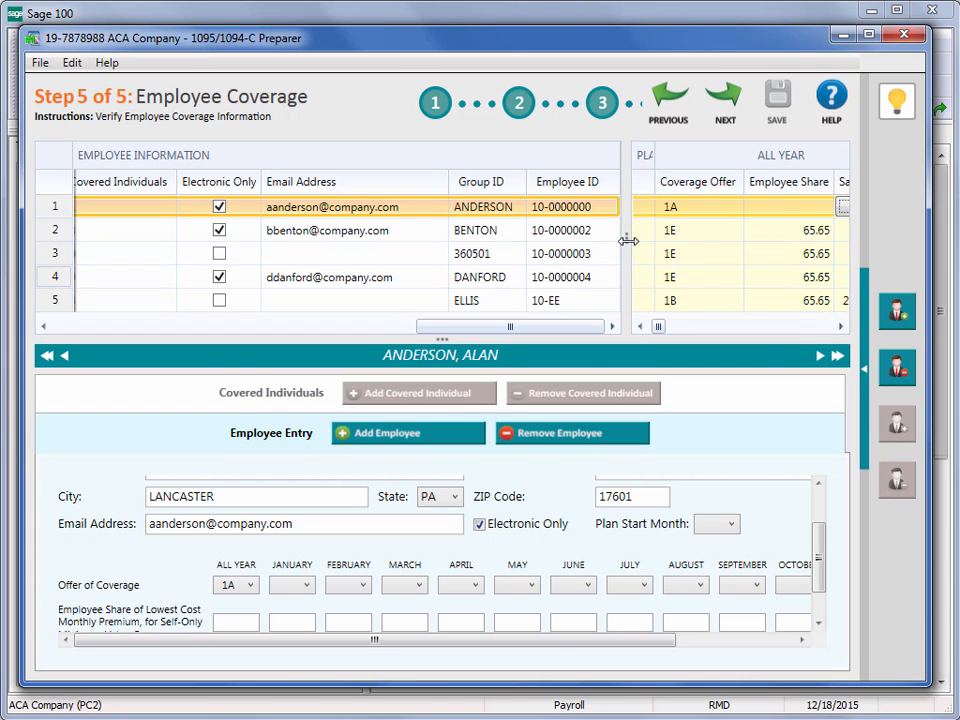
left_click_drag(627, 241, 433, 246)
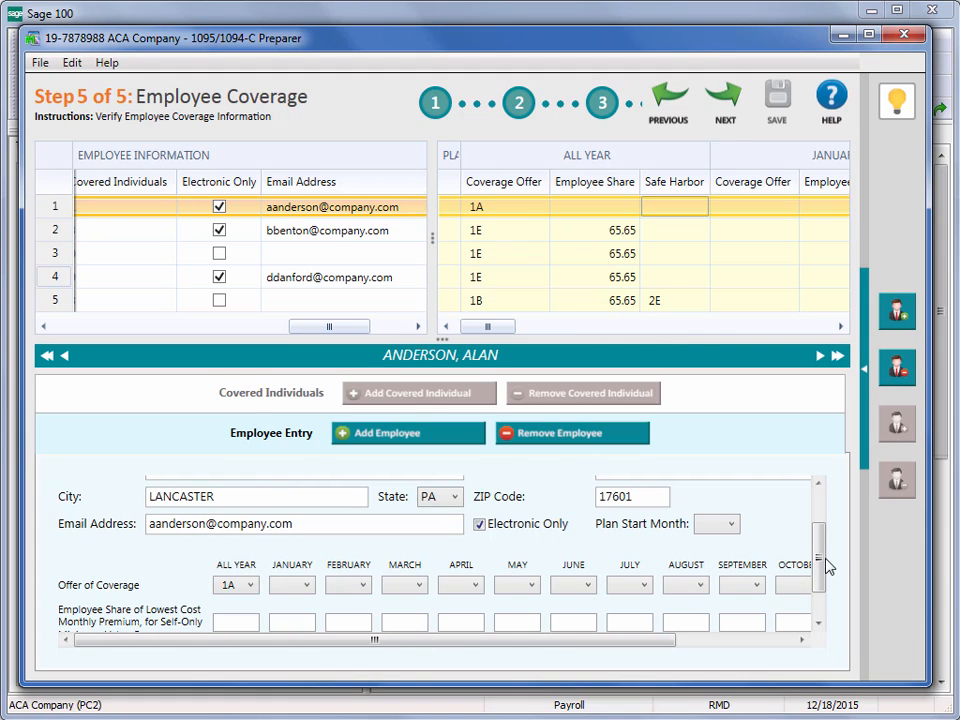
left_click_drag(820, 553, 826, 622)
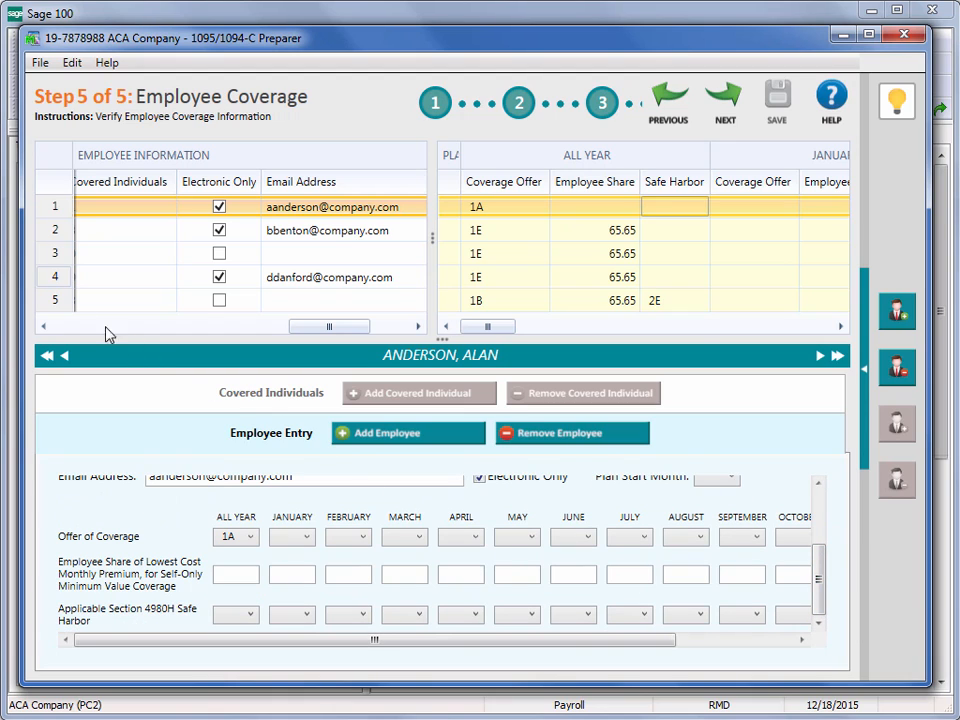
- Remove the employee in row 5, and finish Employee Coverage by accepting the employee counts as accurate
left_click(55, 305)
right_click(54, 306)
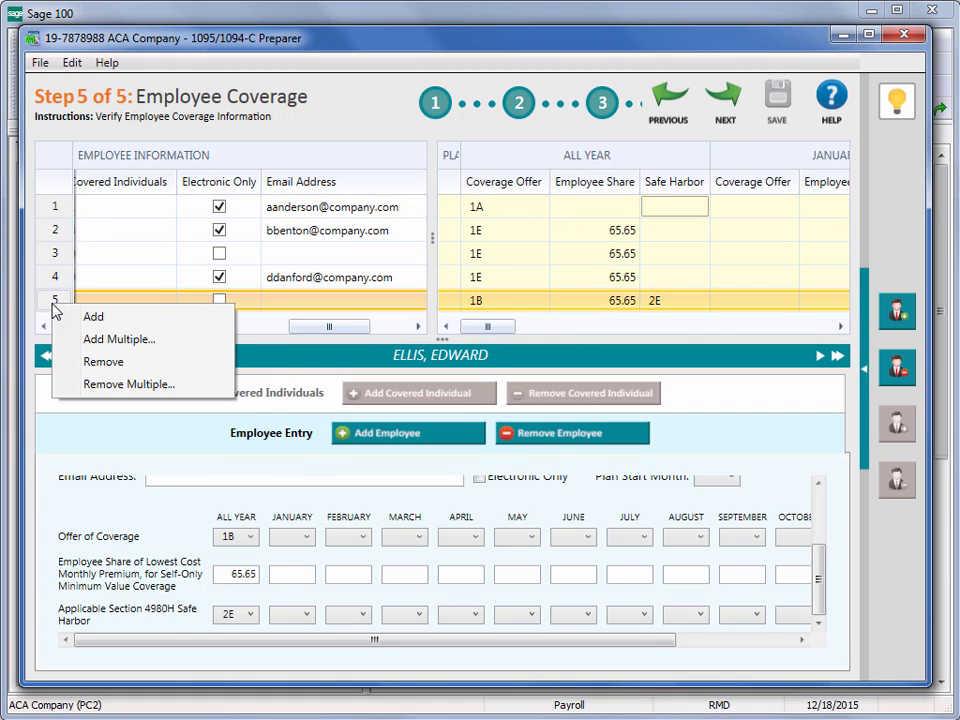
left_click(113, 366)
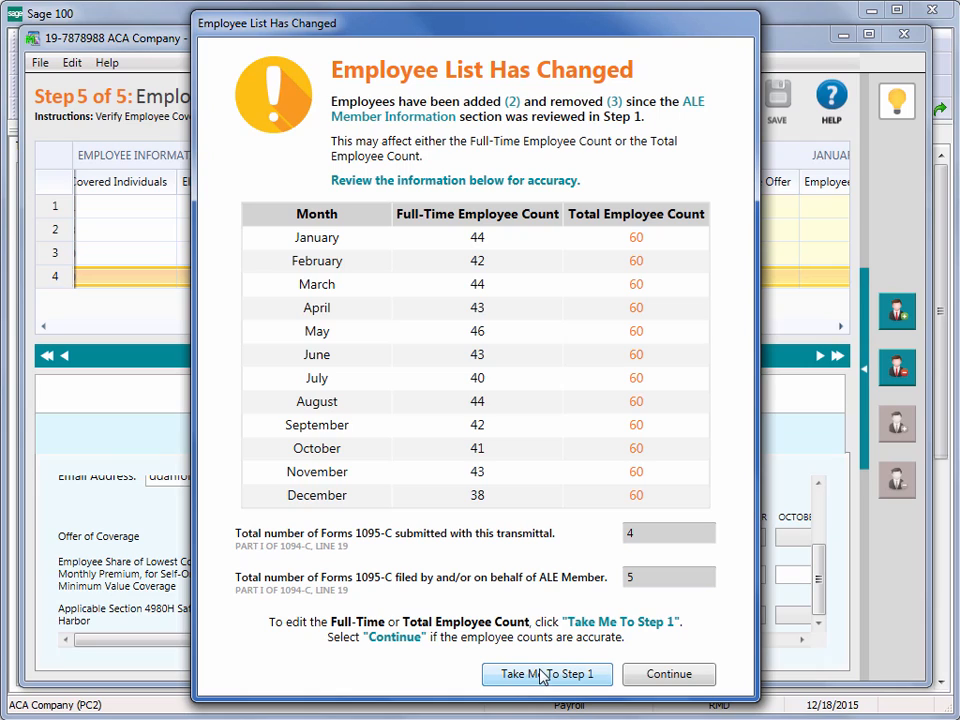
left_click(668, 674)
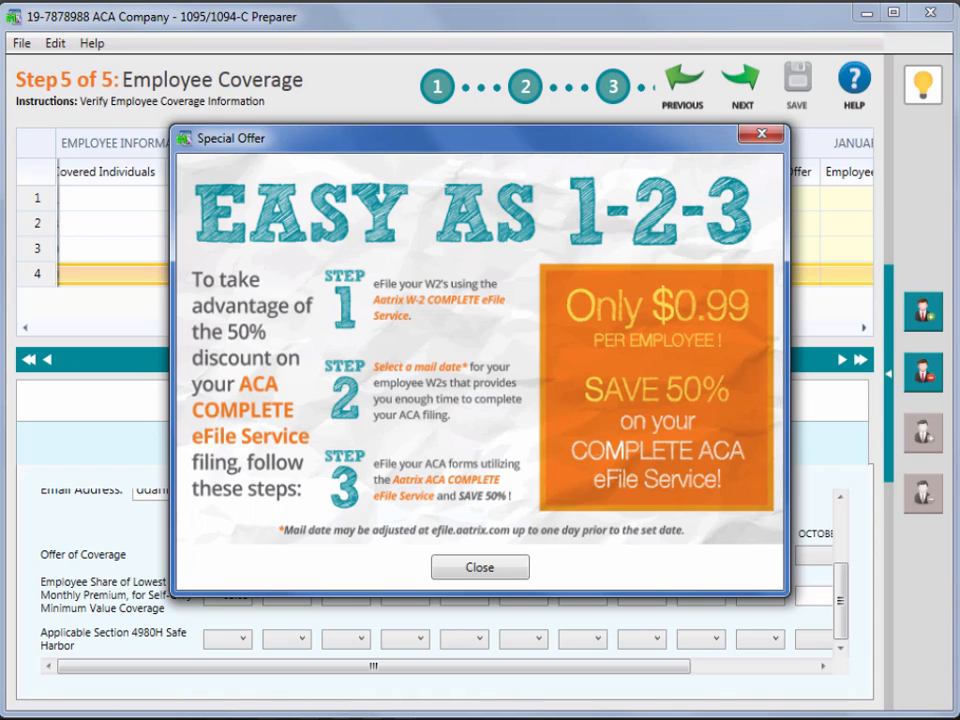
- Dismiss the special offer and proceed to the form review with COMPLETE eFiling Service, Print Employer Copy 1095-Cs and the CD Archive selected
left_click(472, 568)
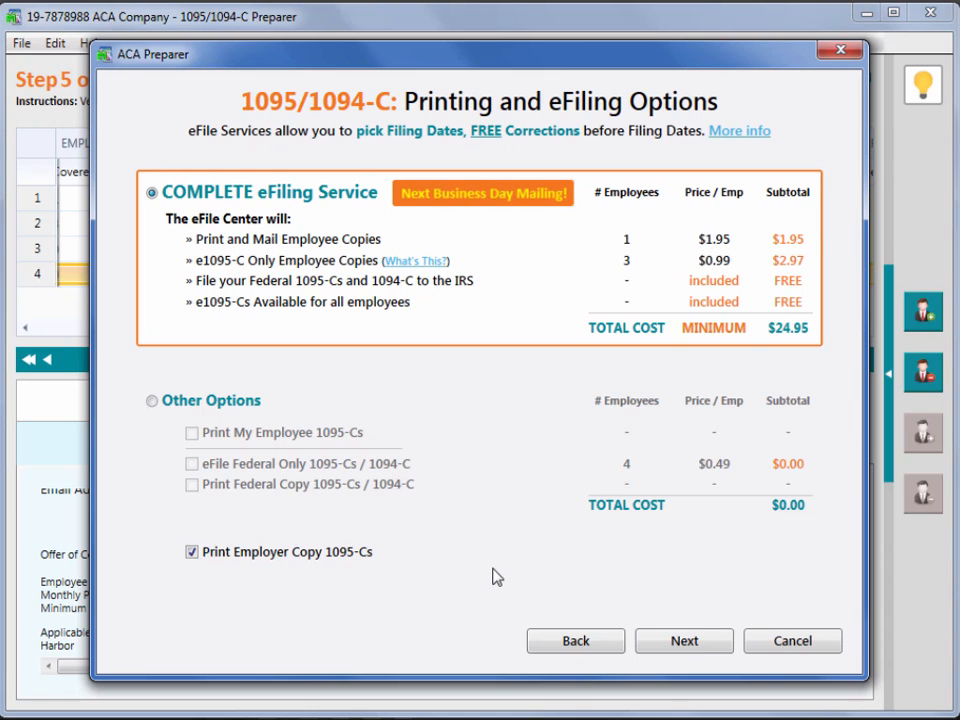
left_click(704, 643)
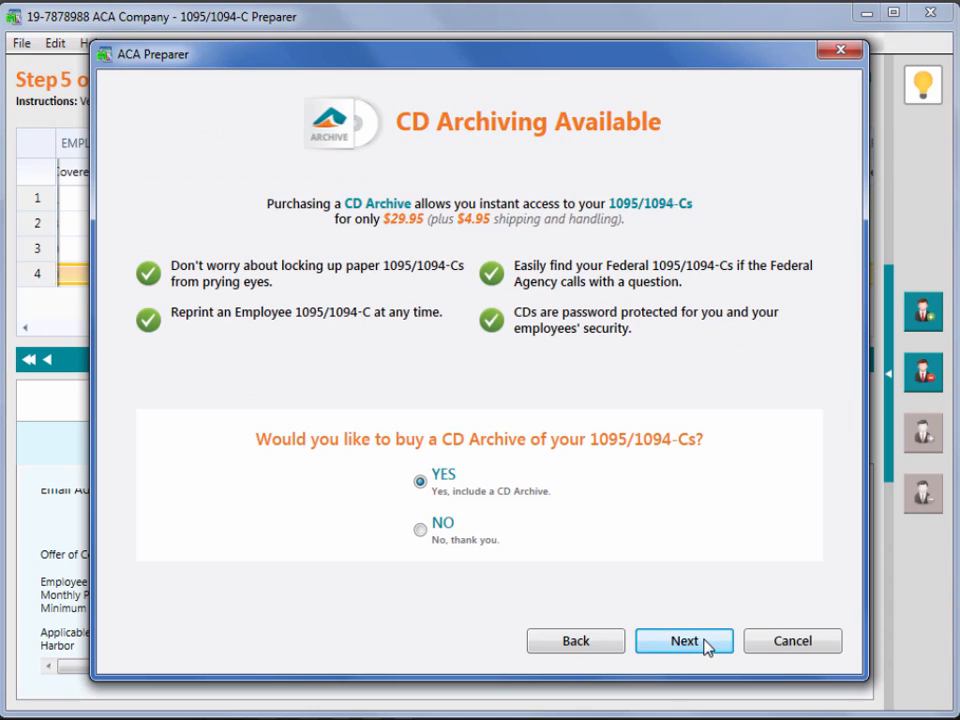
left_click(707, 643)
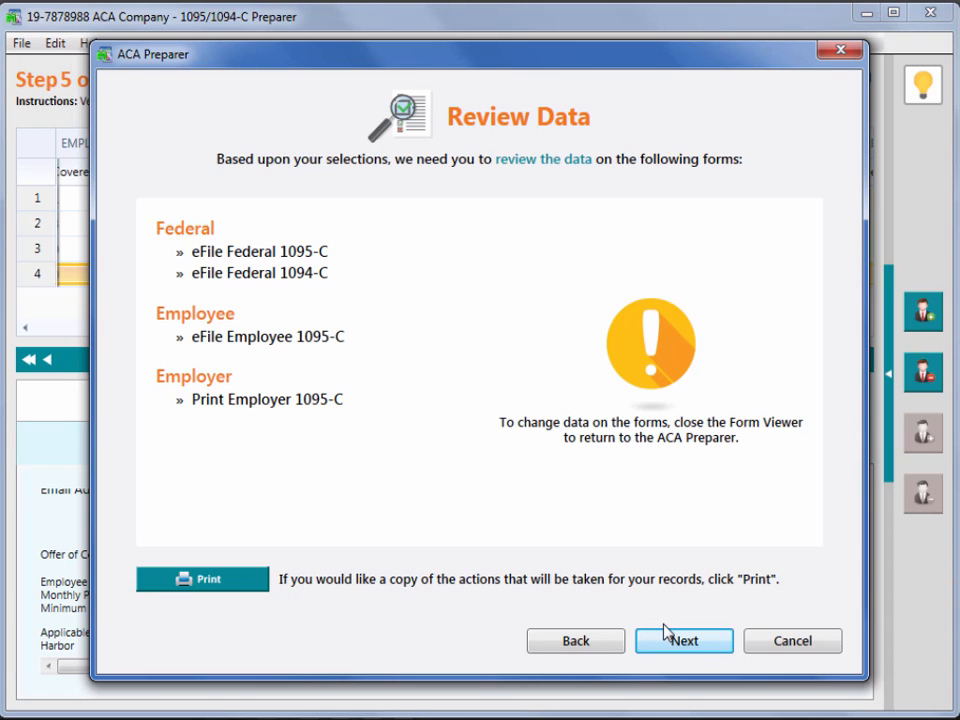
left_click(700, 640)
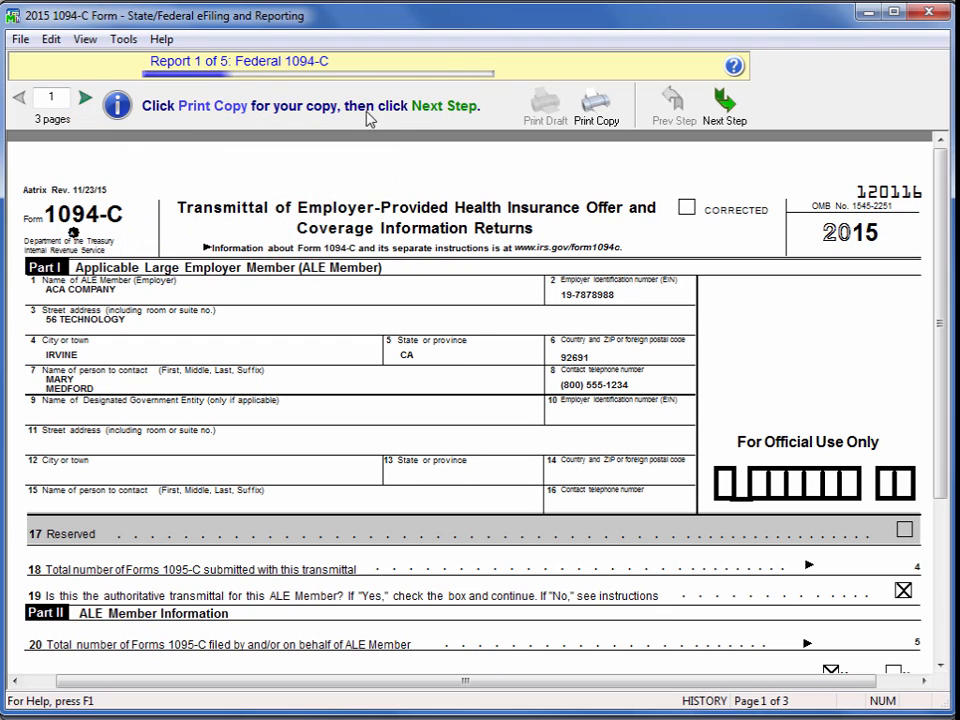
- Advance past the Federal 1094-C, Federal 1095-C and Employee 1095-C Notice reports, declining to print each one
left_click(724, 104)
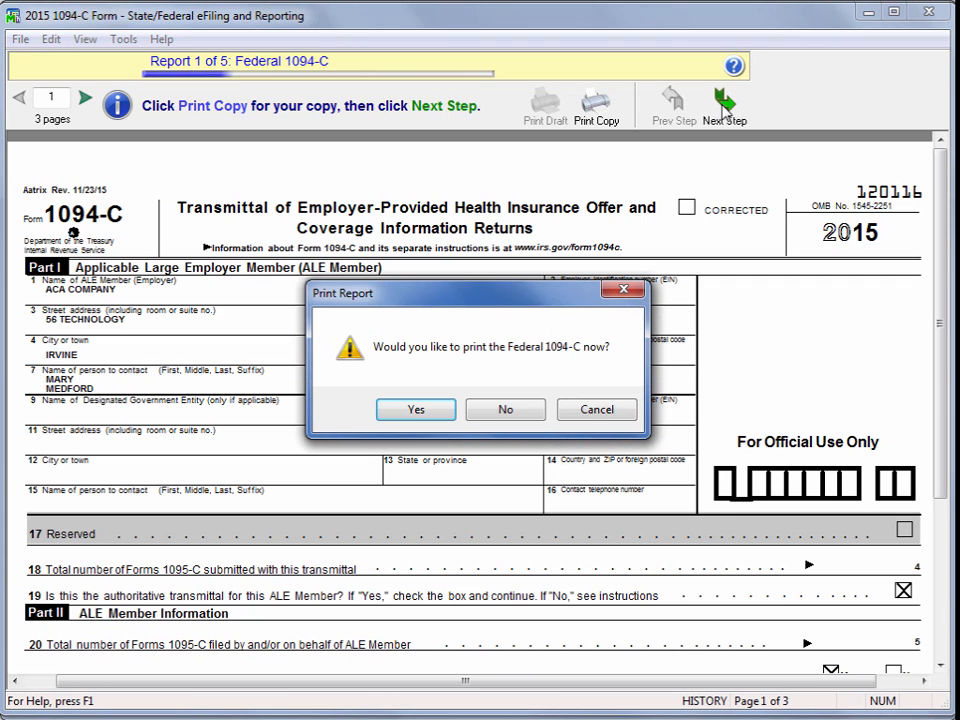
left_click(514, 408)
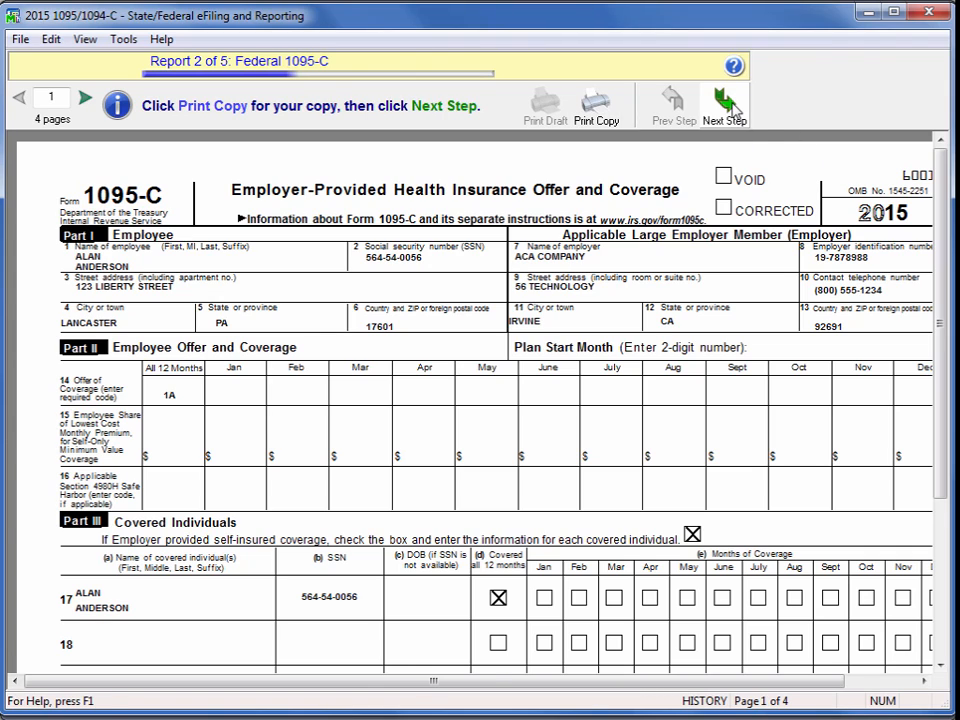
left_click(735, 110)
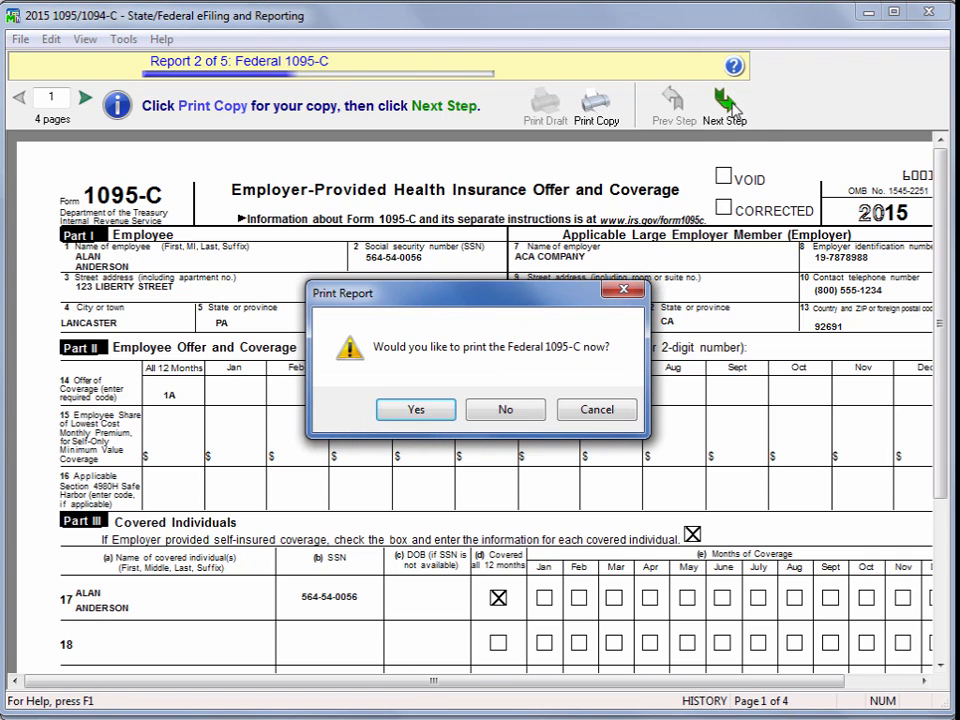
left_click(507, 412)
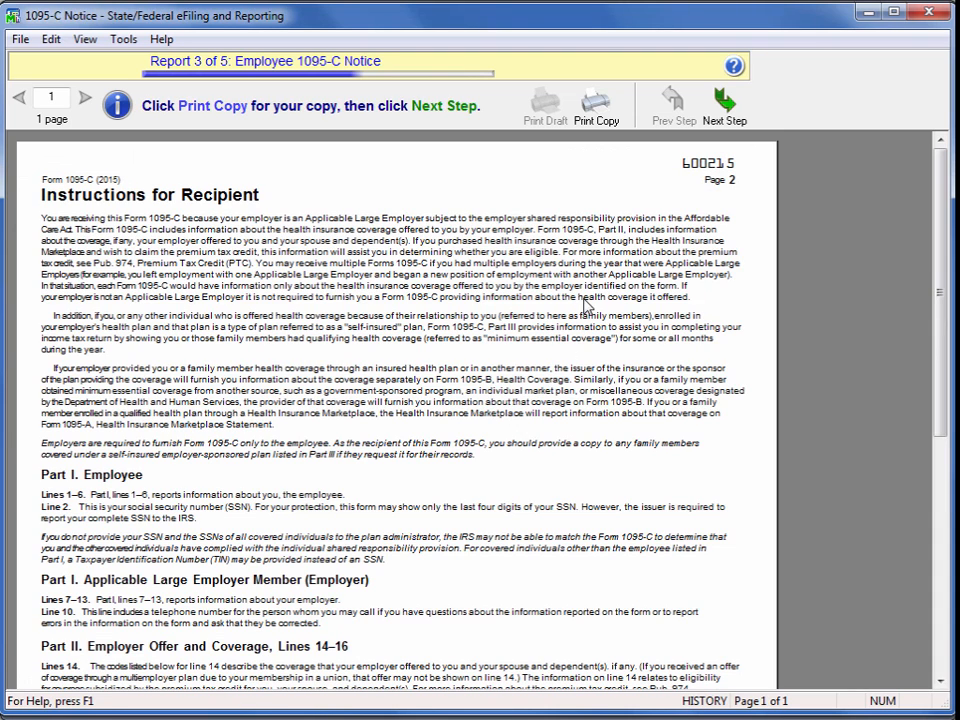
left_click(726, 103)
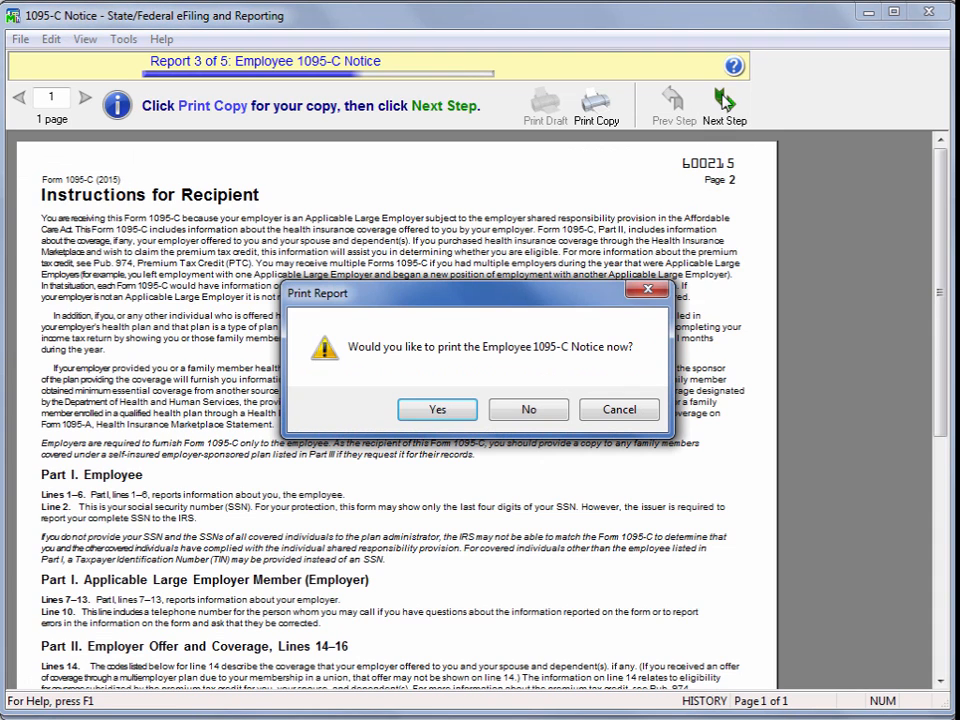
left_click(550, 420)
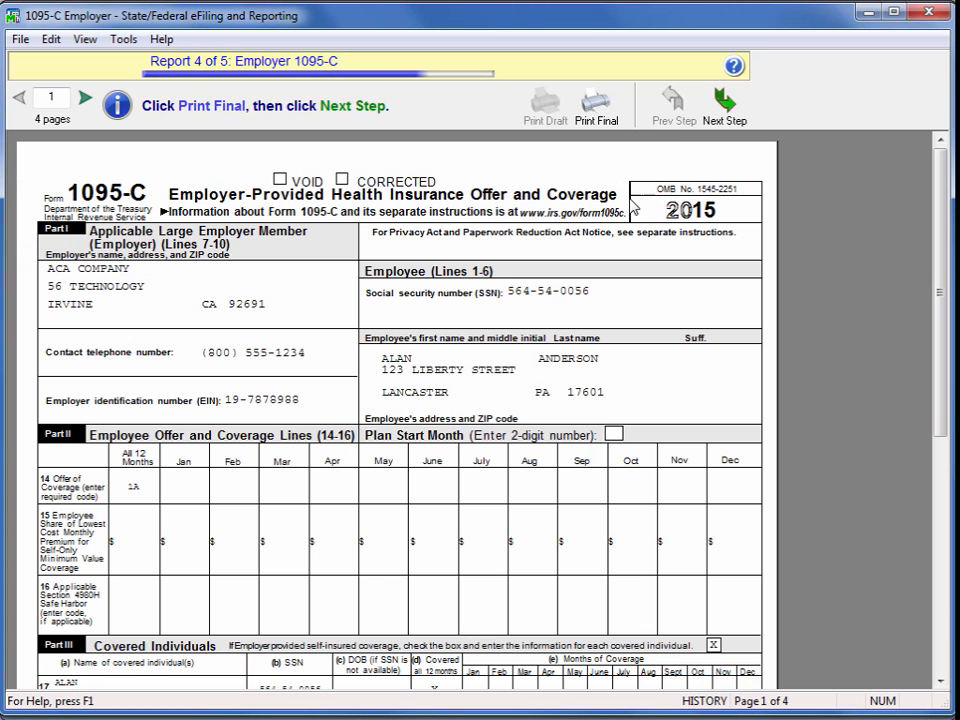
- Advance past the Employer 1095-C and Employee 1095-C reports without printing, and finish the eFile Test Drive, skipping its sign-in and sample confirmation email
left_click(722, 112)
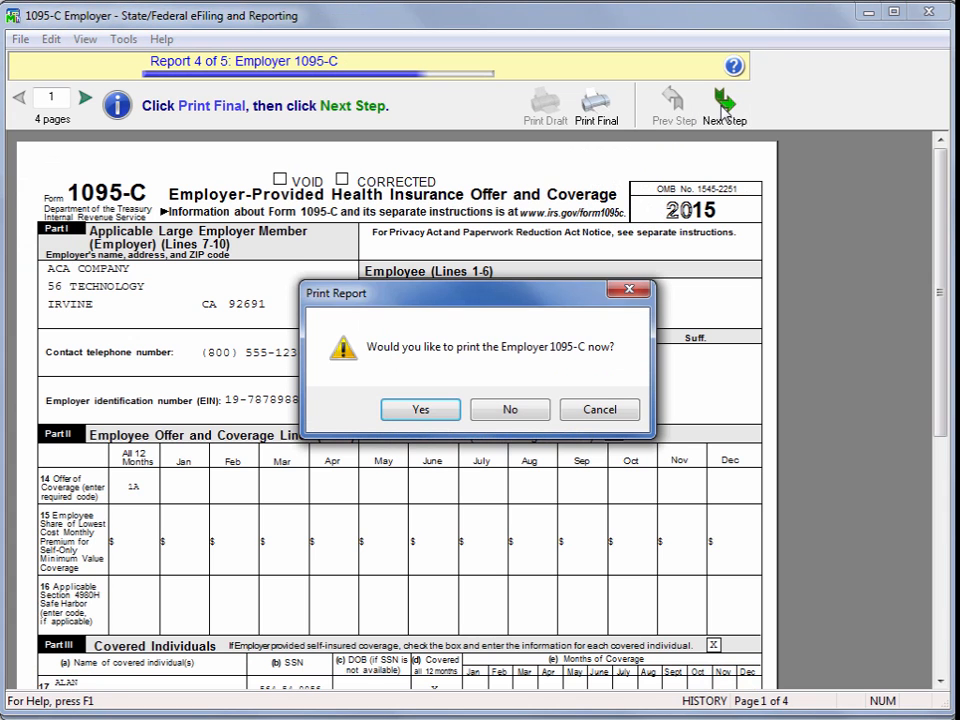
left_click(536, 404)
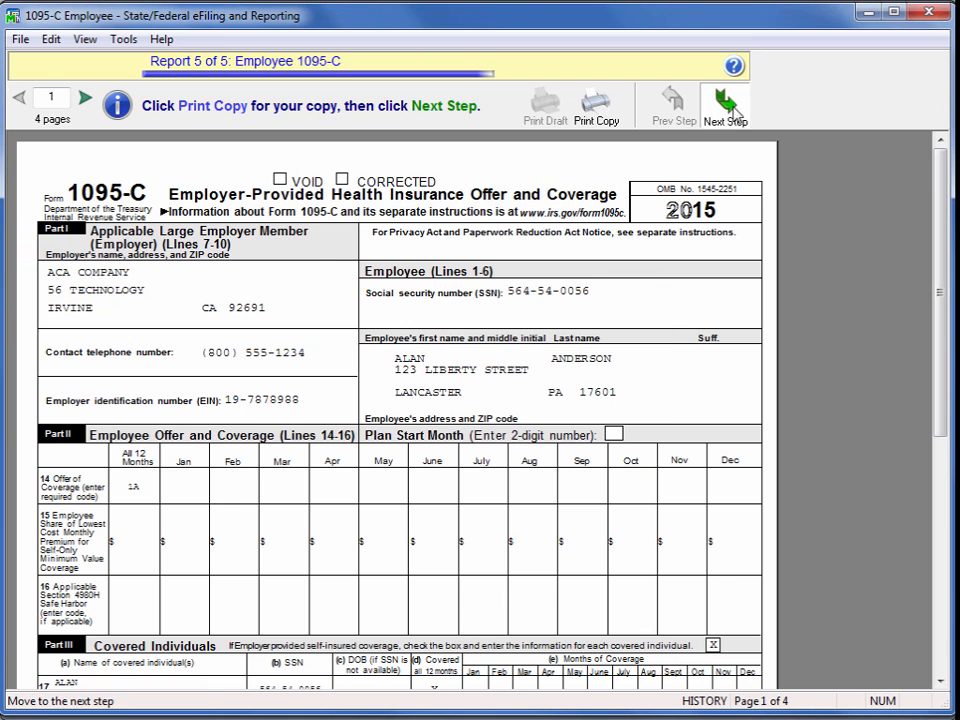
left_click(730, 112)
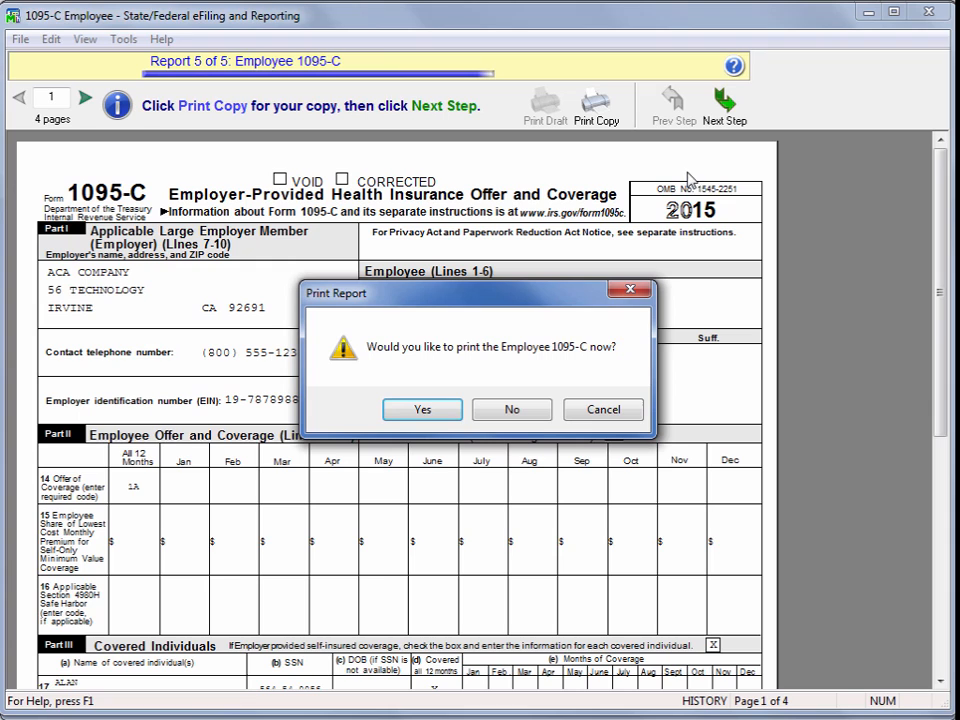
left_click(536, 410)
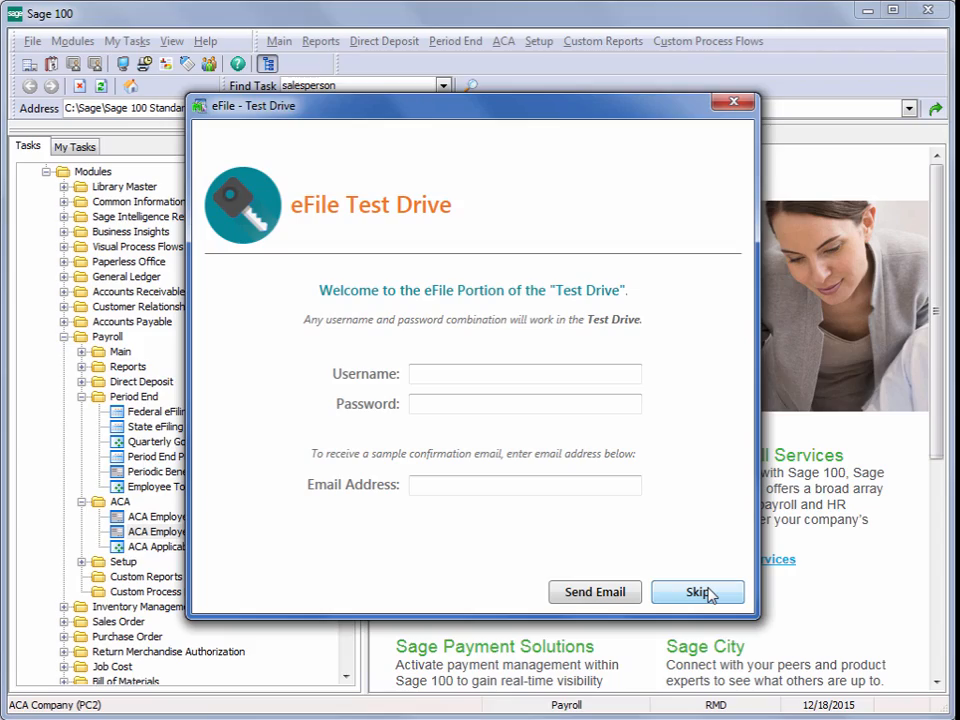
left_click(700, 592)
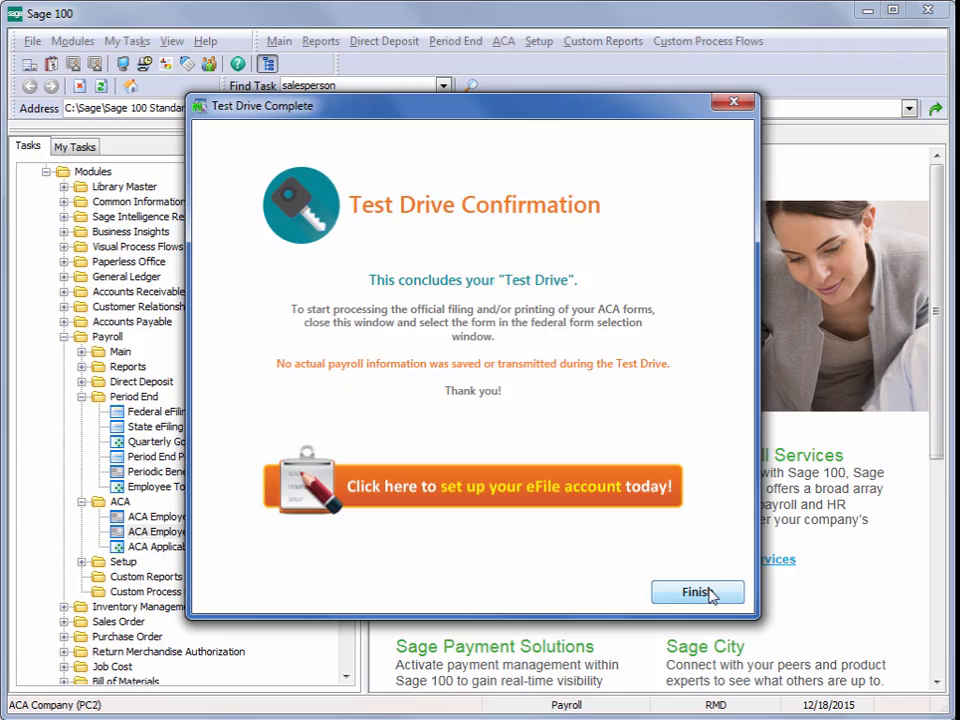
left_click(697, 592)
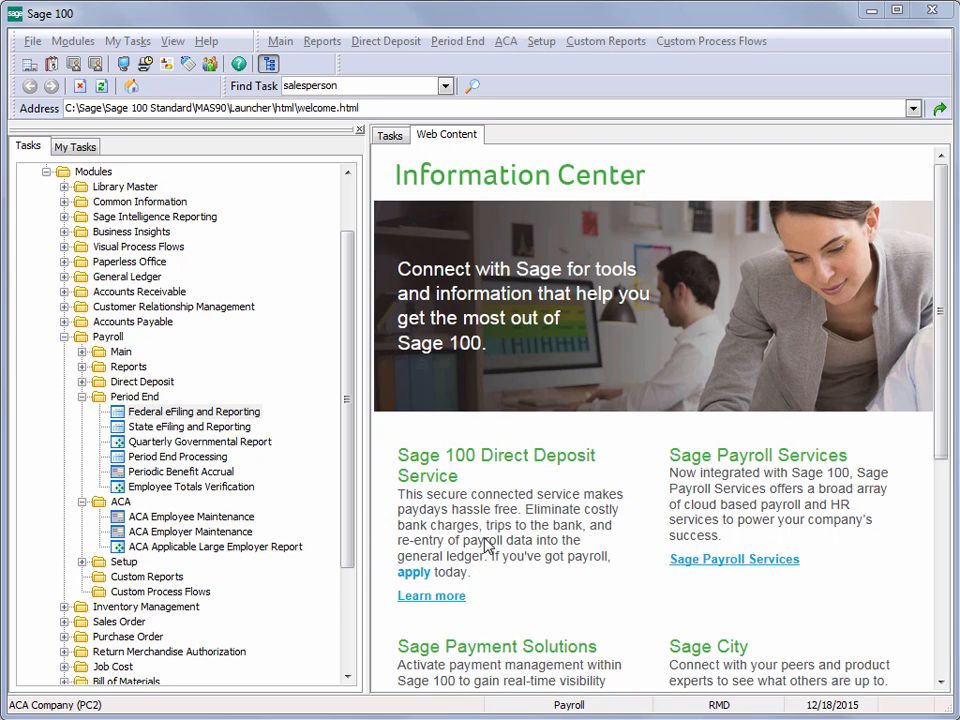
- Open Federal eFiling and Reporting from the Payroll Period End tasks and select the 2015 1095/1094-B federal form
left_click(215, 413)
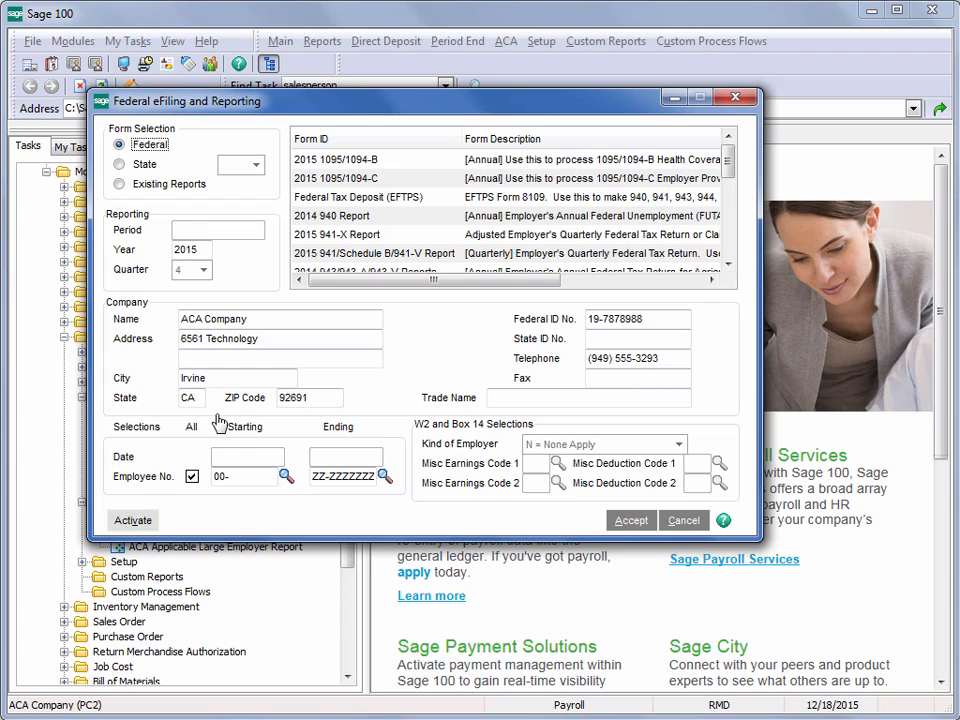
left_click(366, 161)
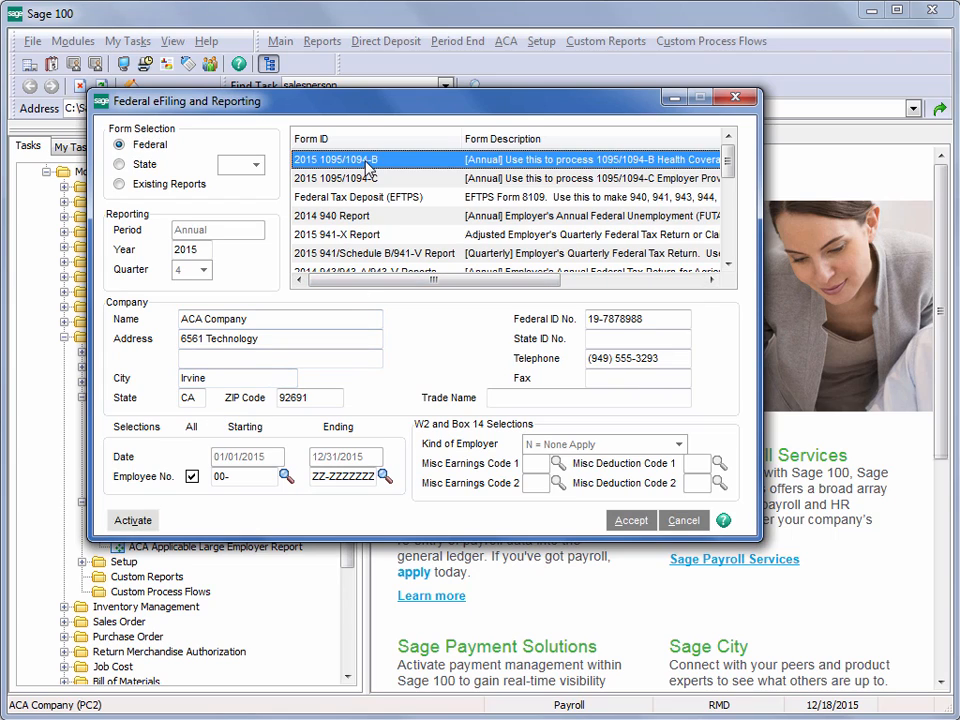